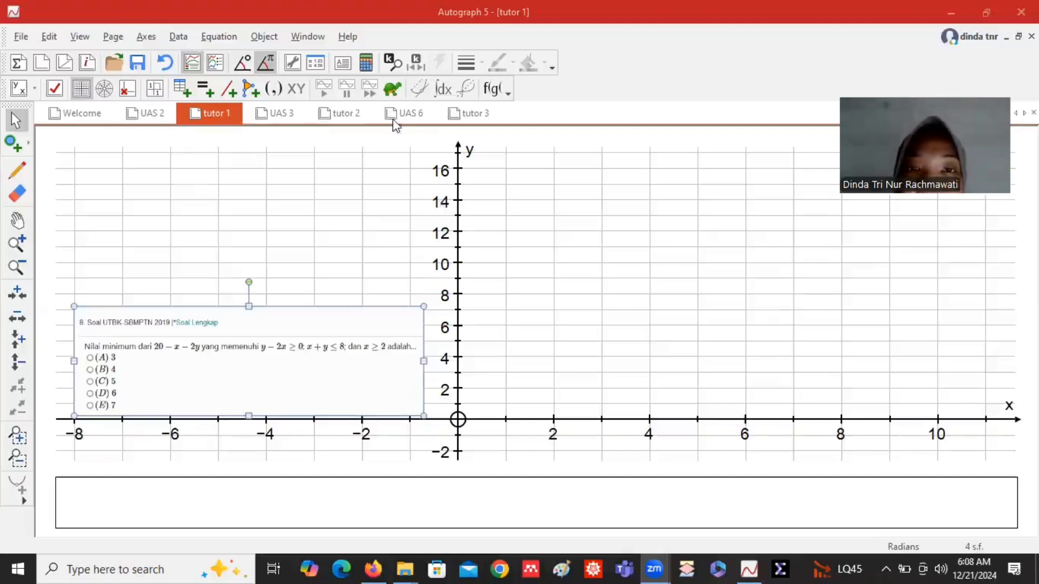
# Review the minimum and maximum axis ranges in the axes settings.
pyautogui.click(147, 39)
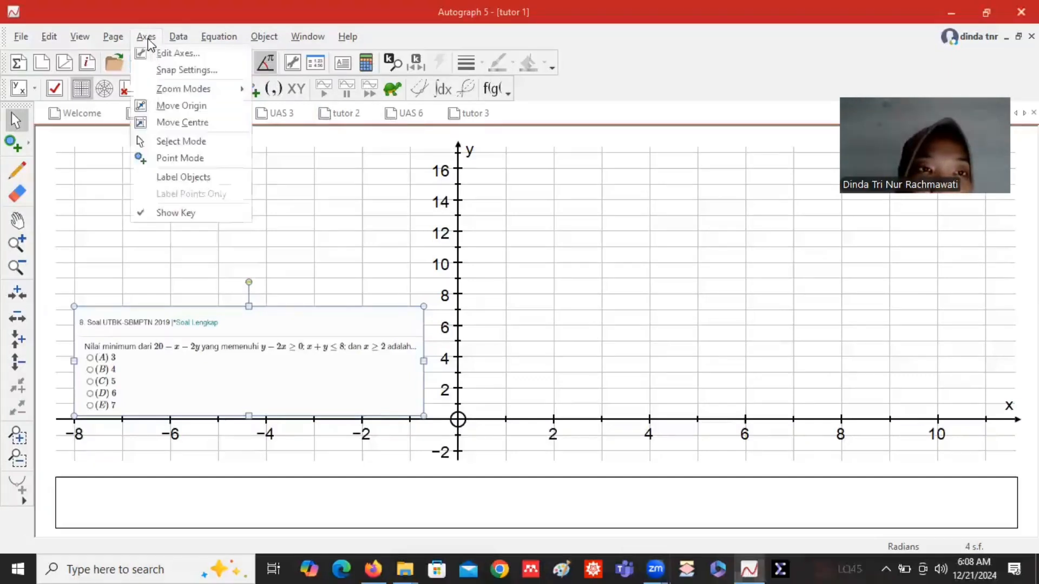
pyautogui.click(173, 53)
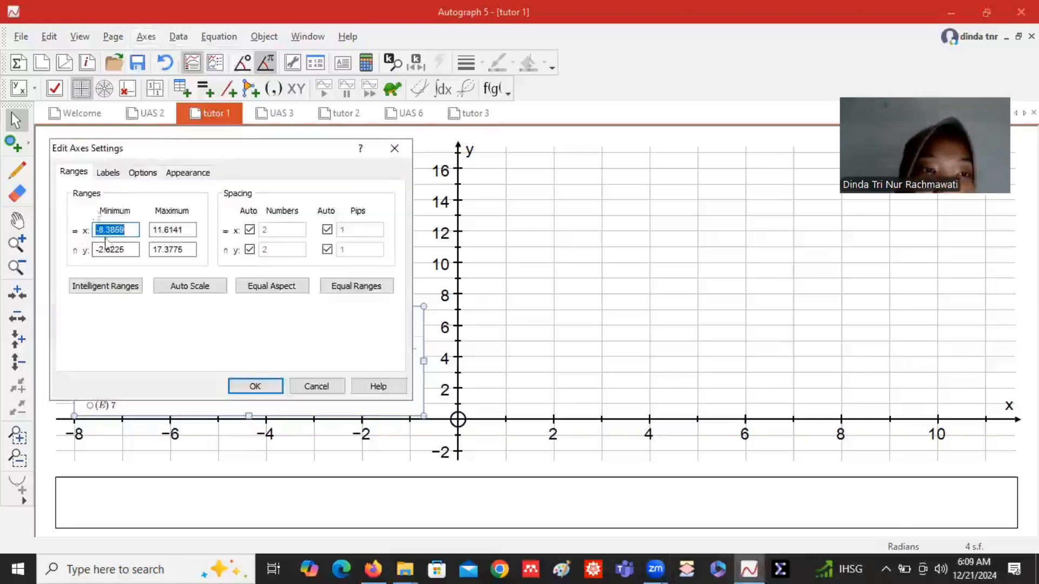
pyautogui.click(264, 387)
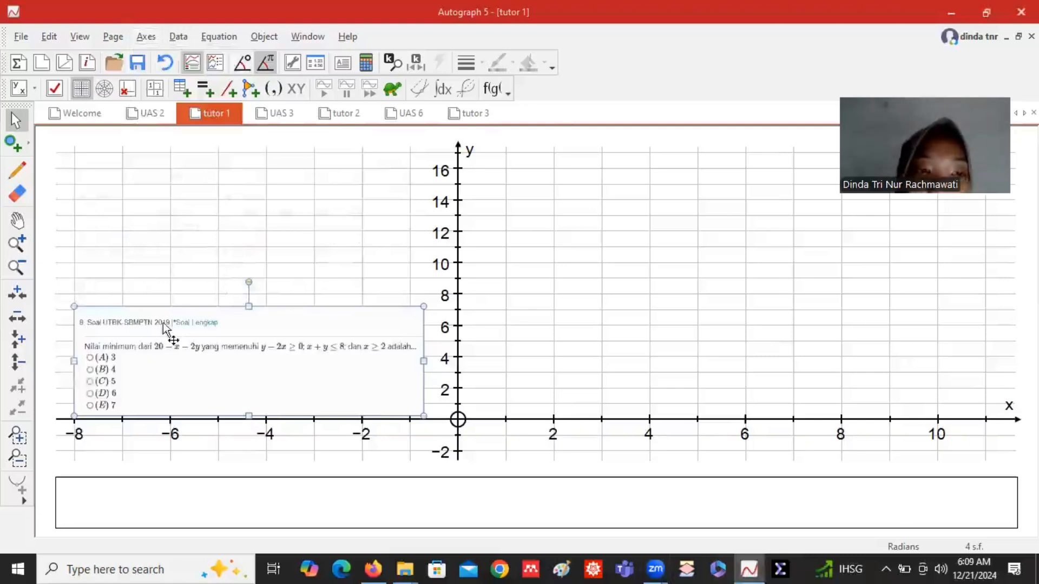
# Plot the inequality y−2x≥0 from the problem as the first equation on the graph.
pyautogui.click(206, 92)
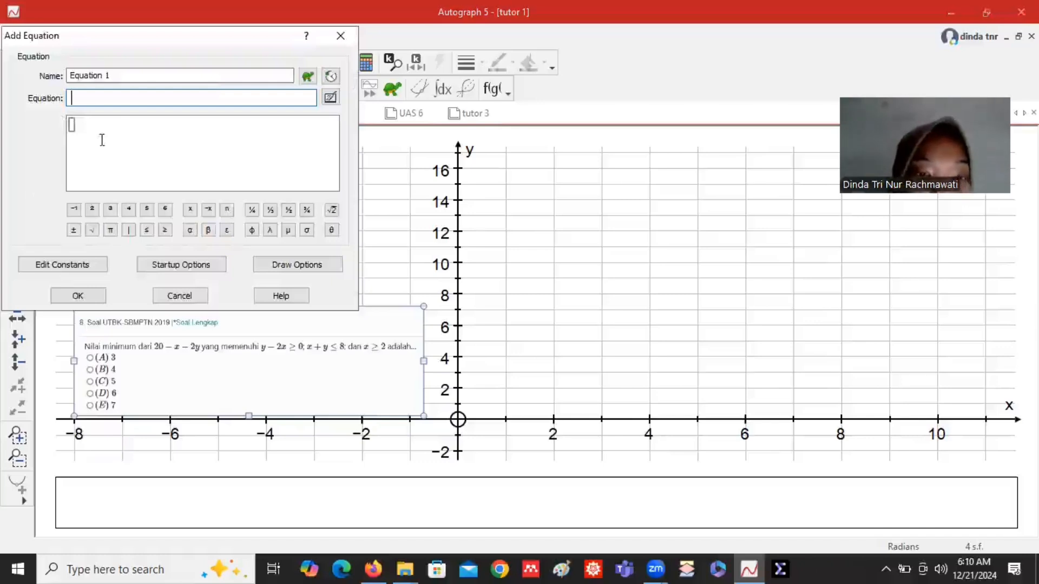
pyautogui.write('y')
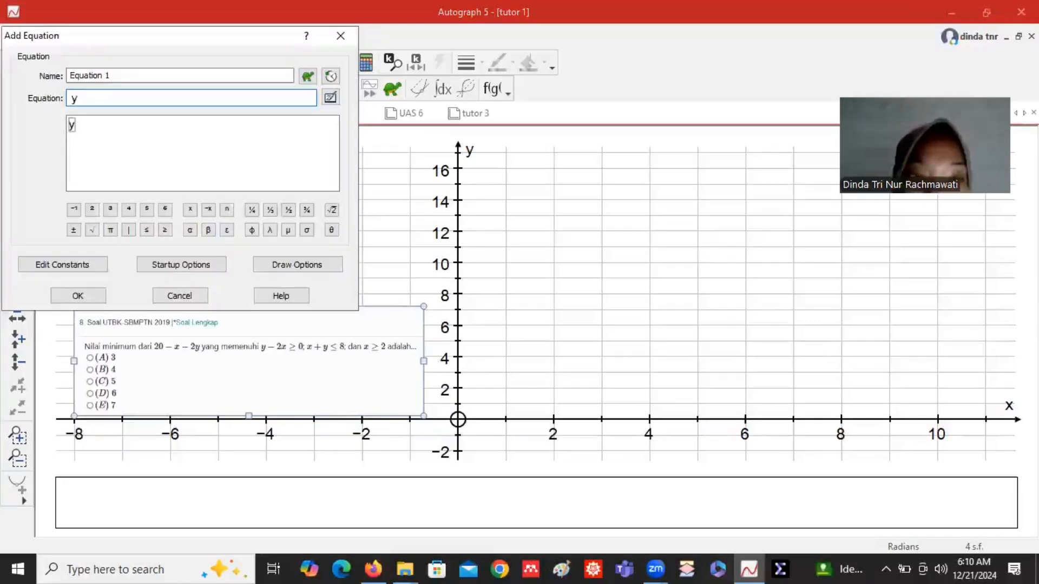
pyautogui.write('-')
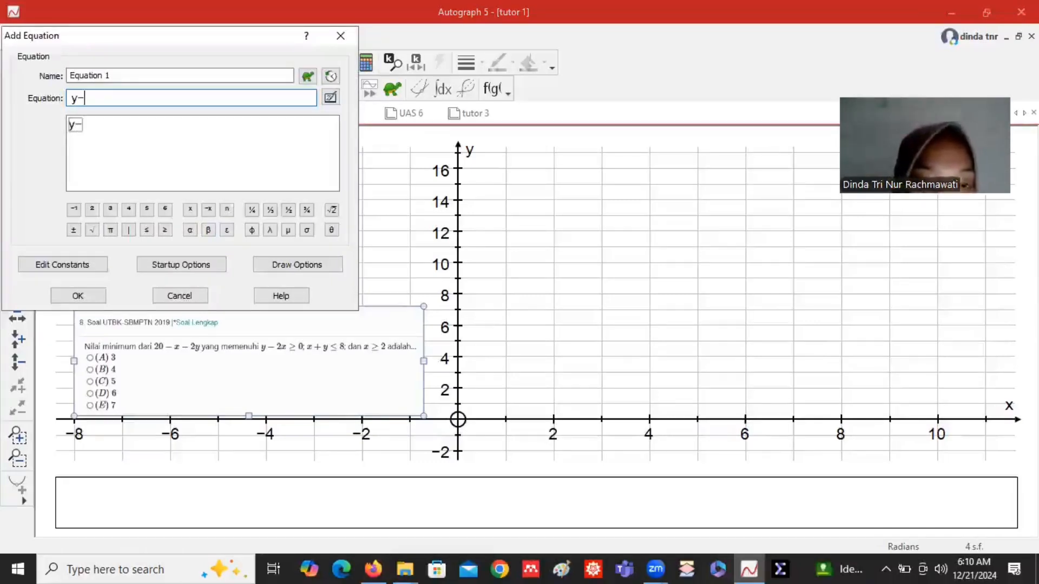
pyautogui.write('2x>')
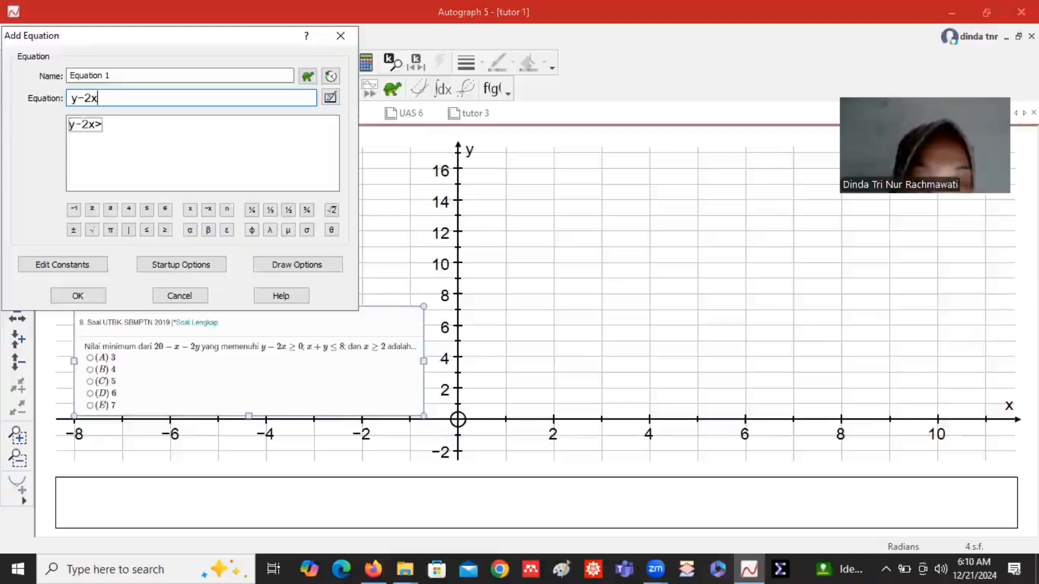
pyautogui.write('=')
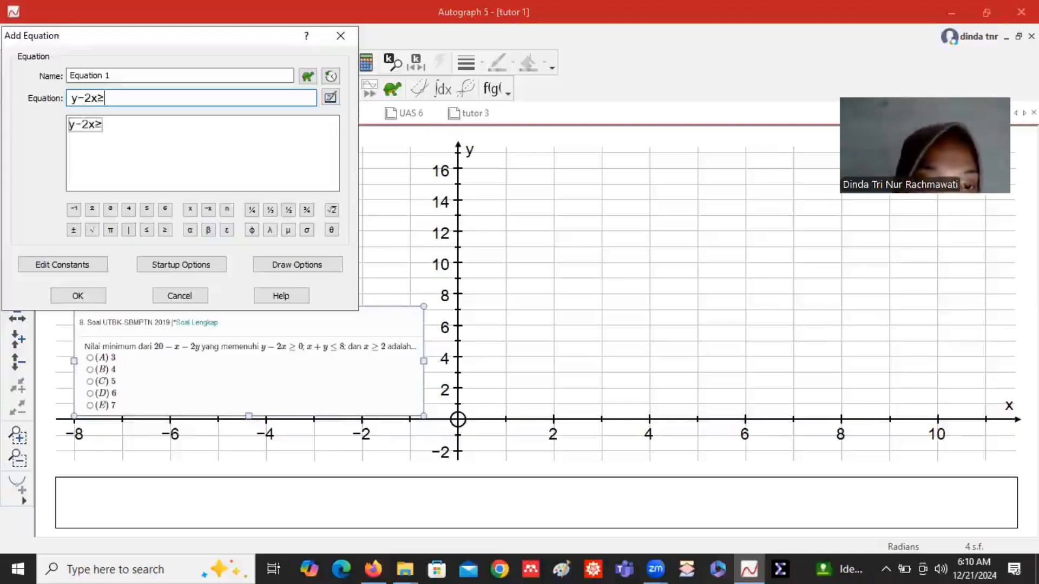
pyautogui.press('BackSpace')
pyautogui.write('>=0')
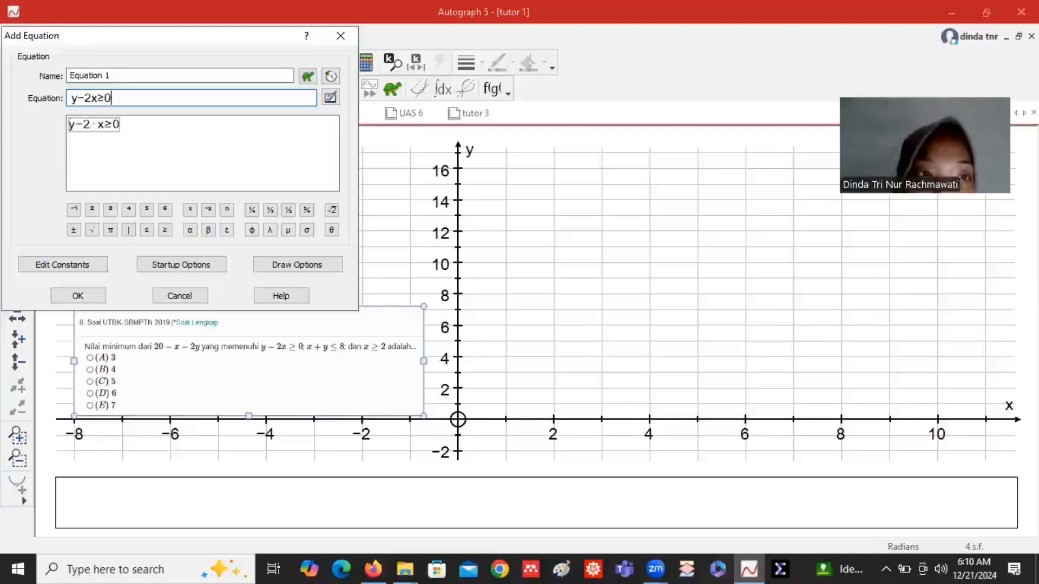
pyautogui.press('Return')
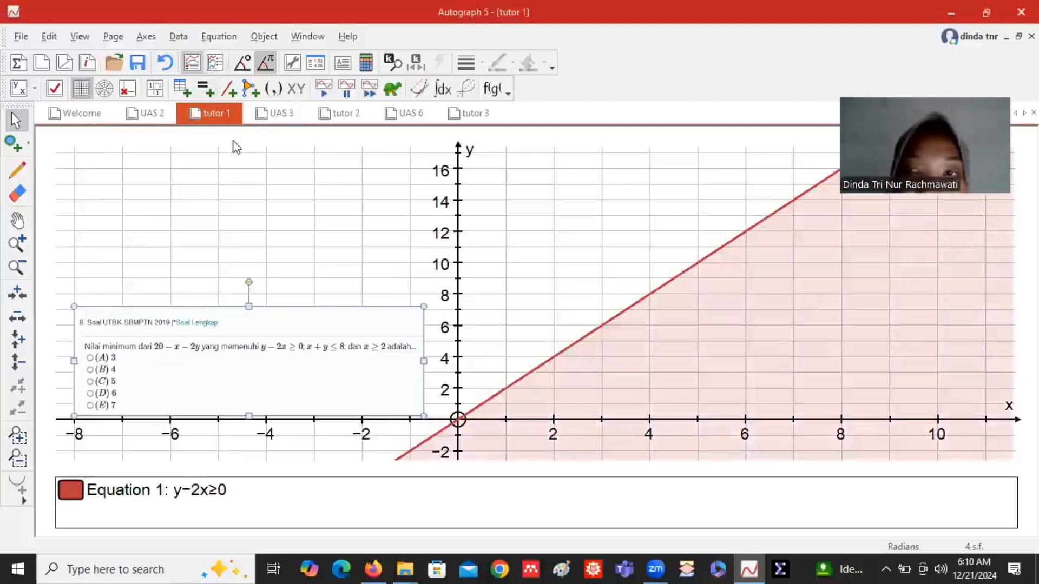
# Plot the second inequality x+y≤8 on the same graph.
pyautogui.press('Return')
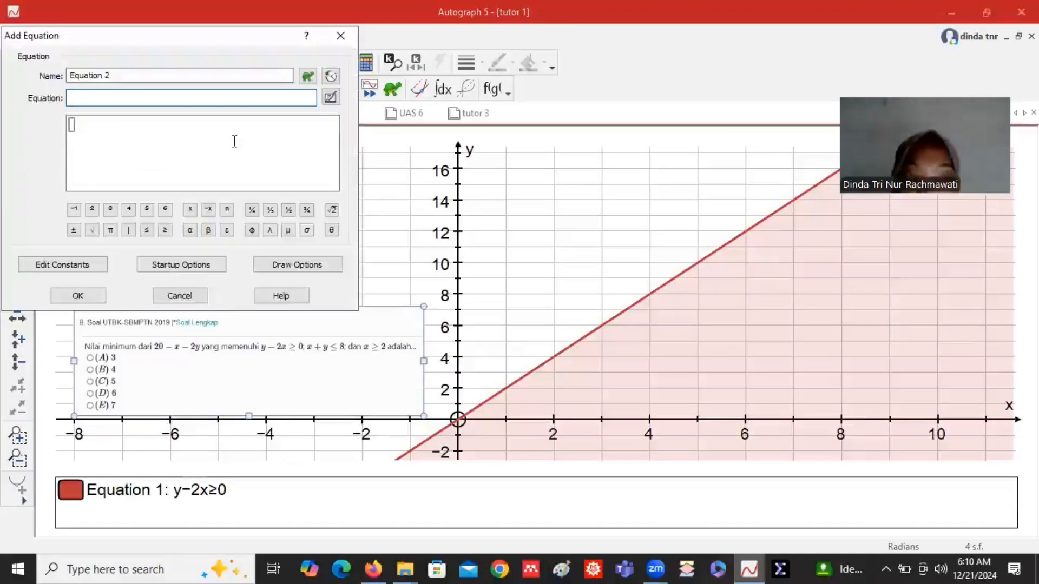
pyautogui.write('x+y')
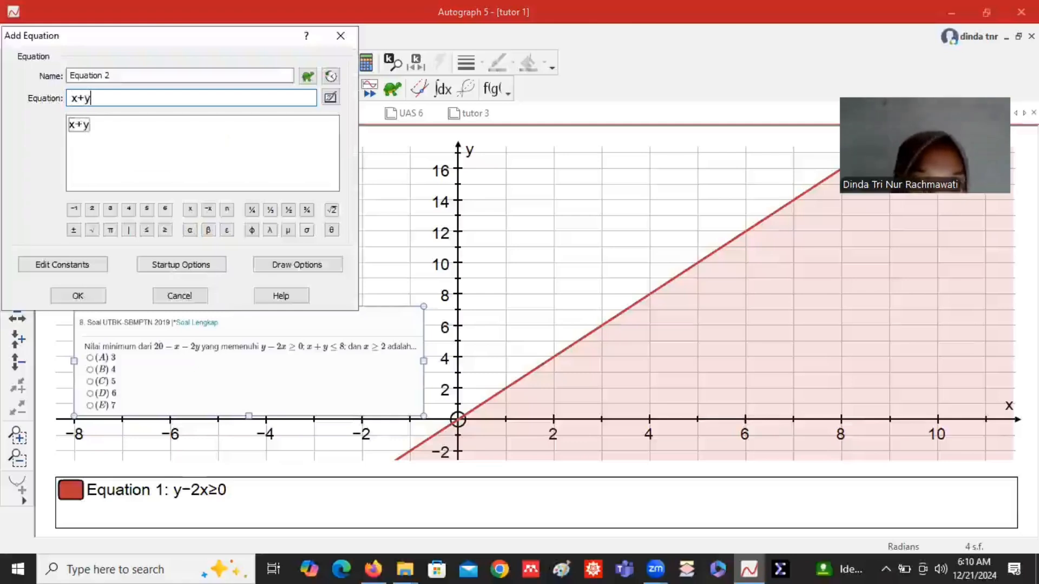
pyautogui.write('<=8')
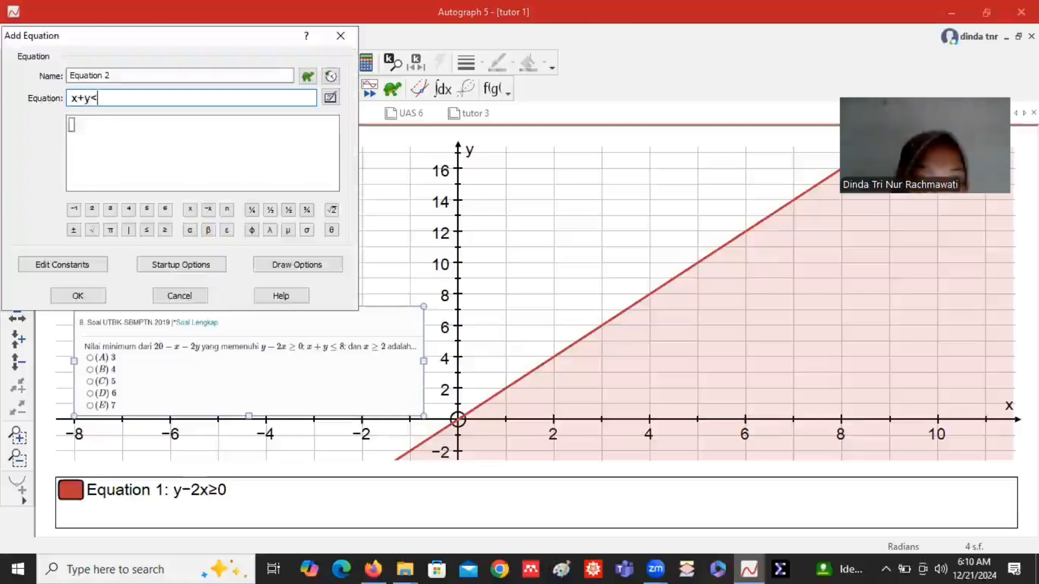
pyautogui.press('Return')
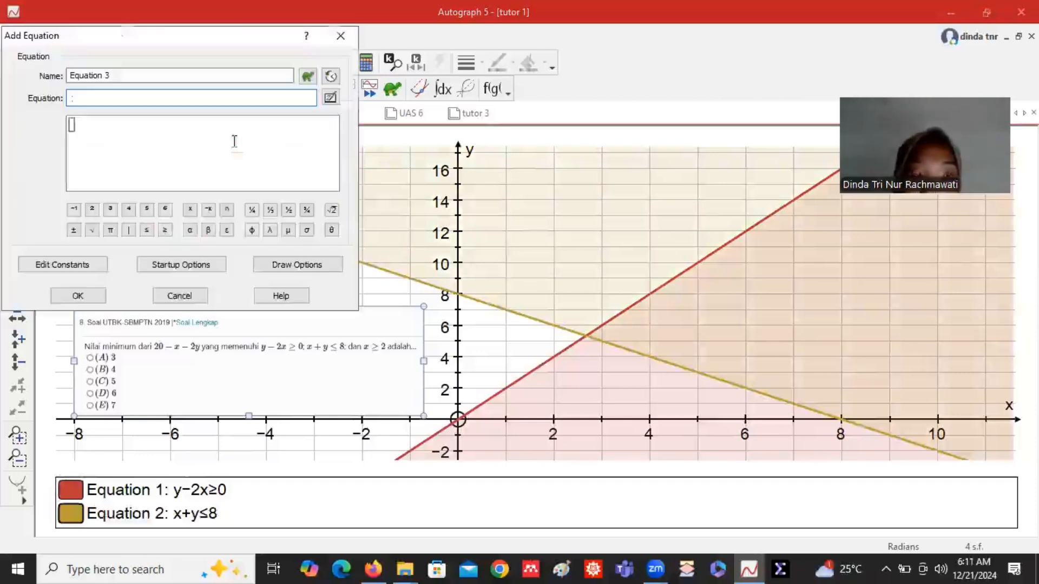
# Plot the third inequality x≥2 on the same graph.
pyautogui.write('x>=')
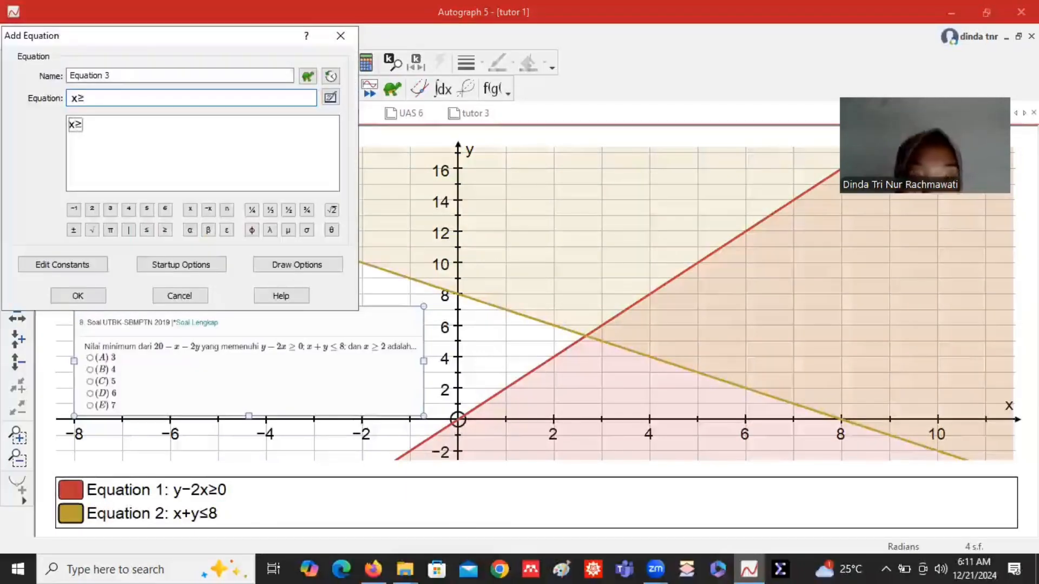
pyautogui.write('2')
pyautogui.press('Return')
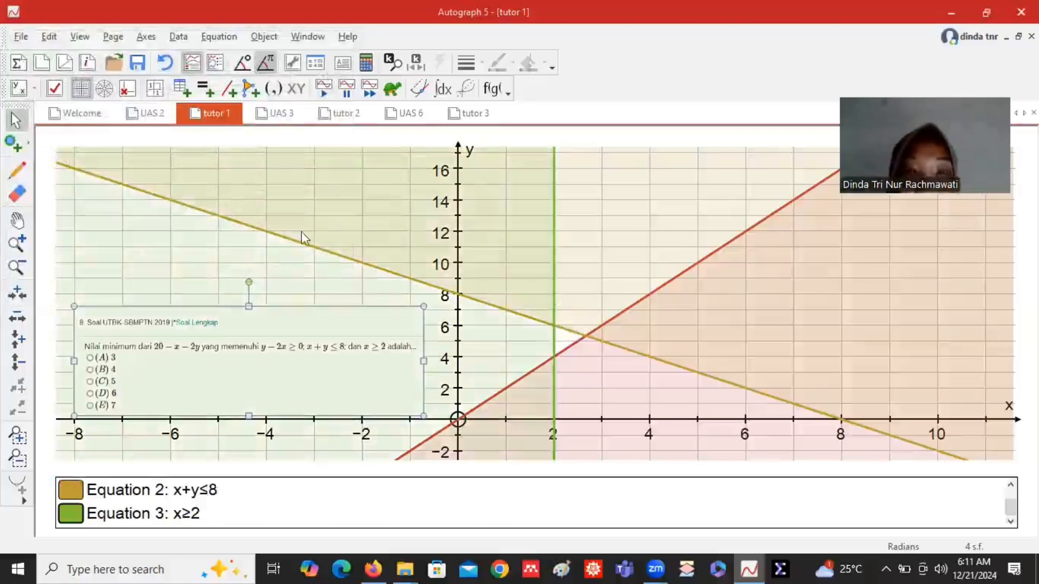
# Place intersection points at the three corners of the unshaded triangle formed by the boundary lines.
pyautogui.click(26, 143)
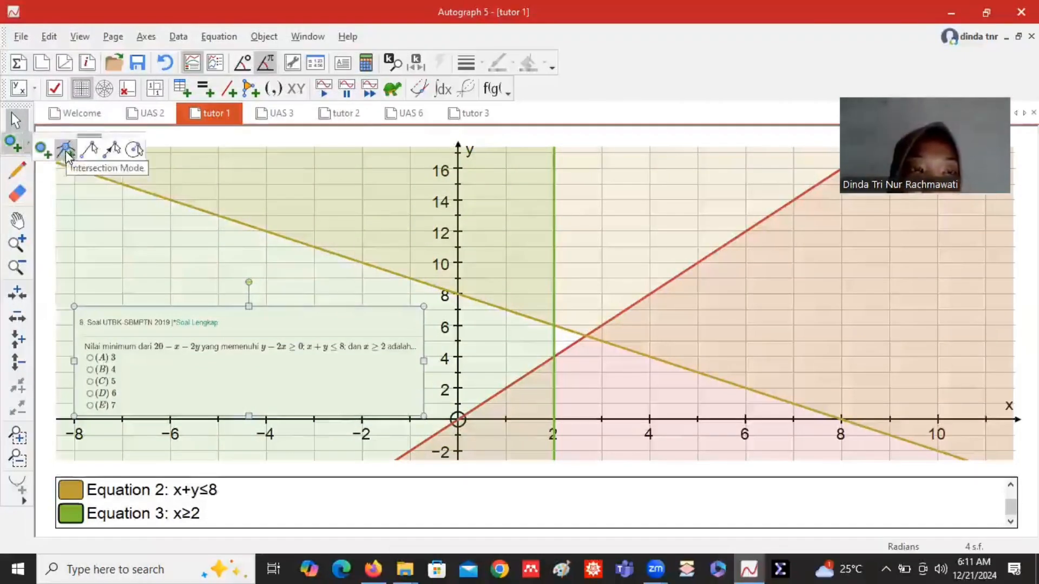
pyautogui.click(67, 151)
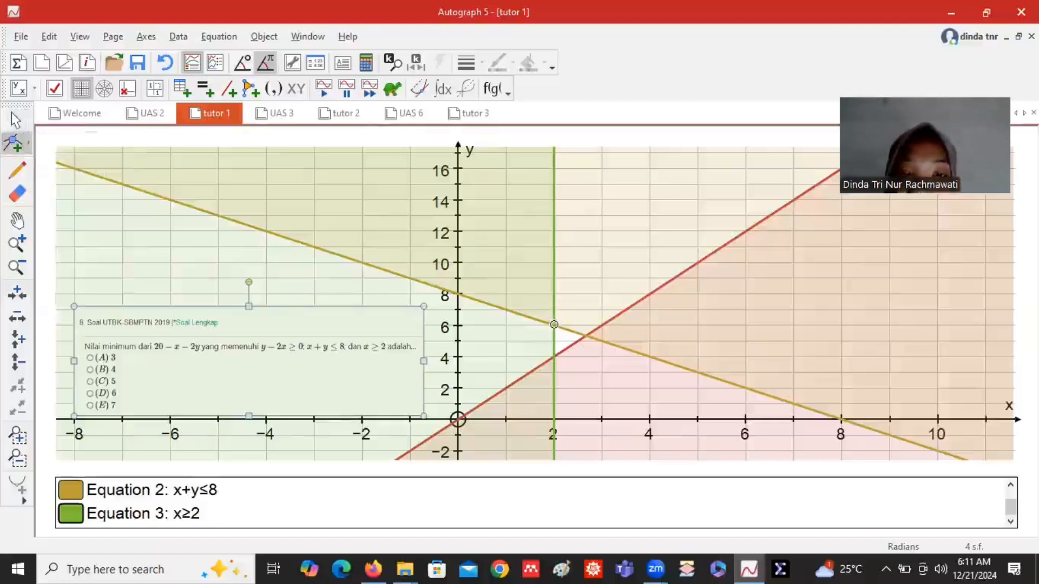
pyautogui.click(554, 325)
pyautogui.click(587, 335)
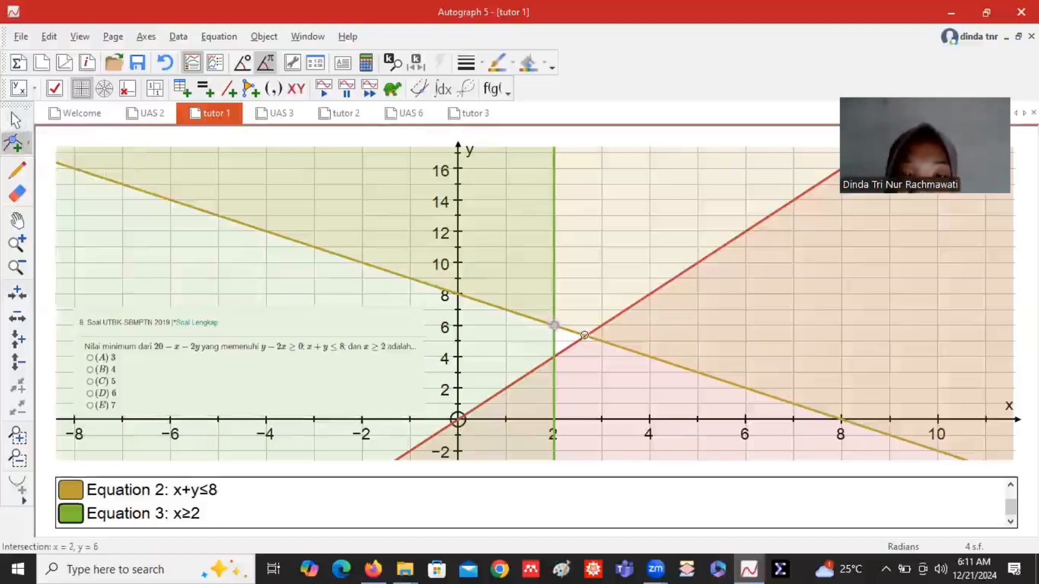
pyautogui.click(552, 358)
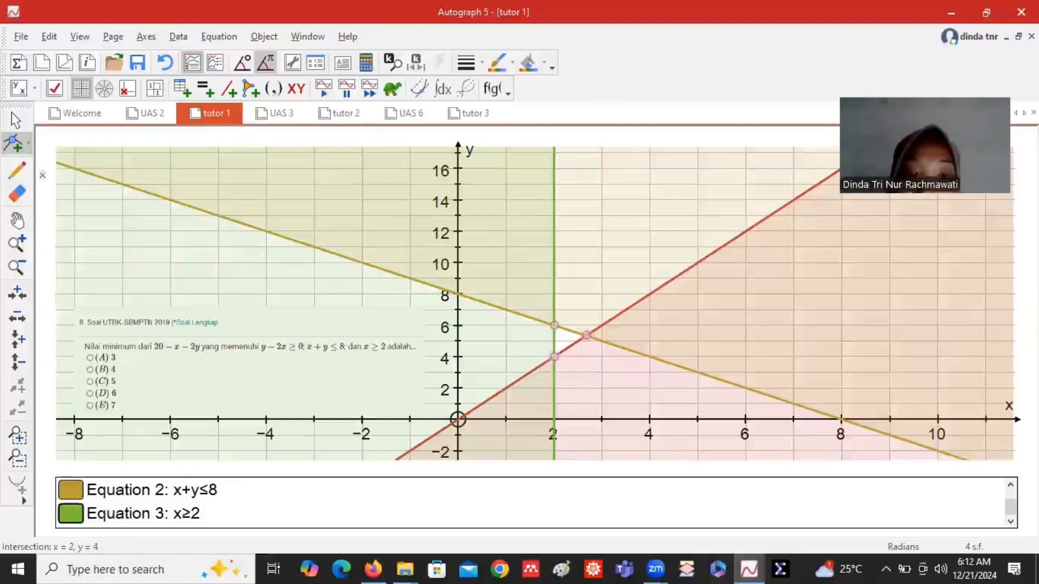
pyautogui.press('Escape')
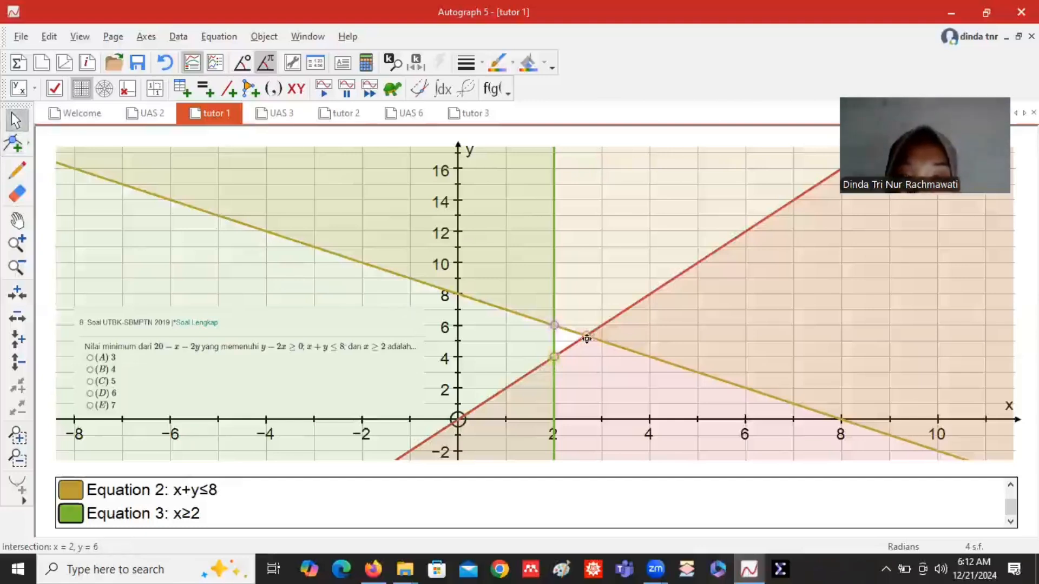
# Show labels on the corner points that display their coordinate values without the point names.
pyautogui.click(586, 335)
pyautogui.rightClick(576, 314)
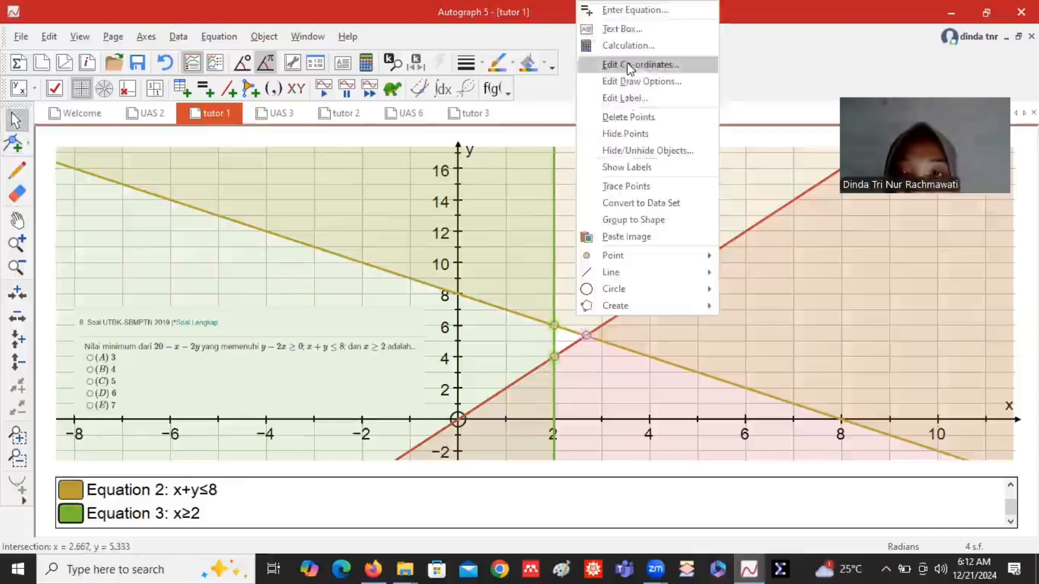
pyautogui.click(623, 98)
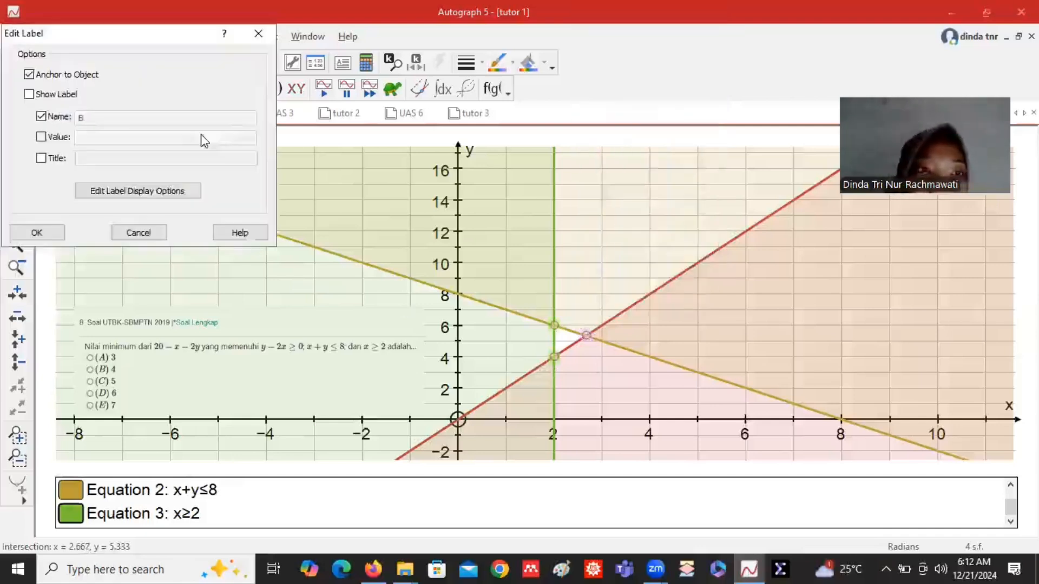
pyautogui.click(42, 137)
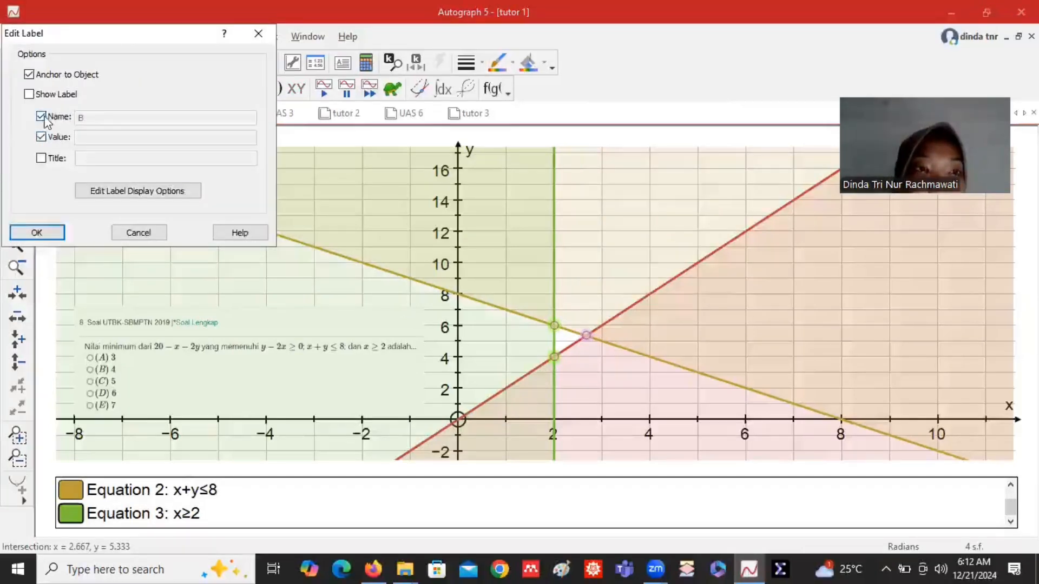
pyautogui.click(41, 116)
pyautogui.click(29, 94)
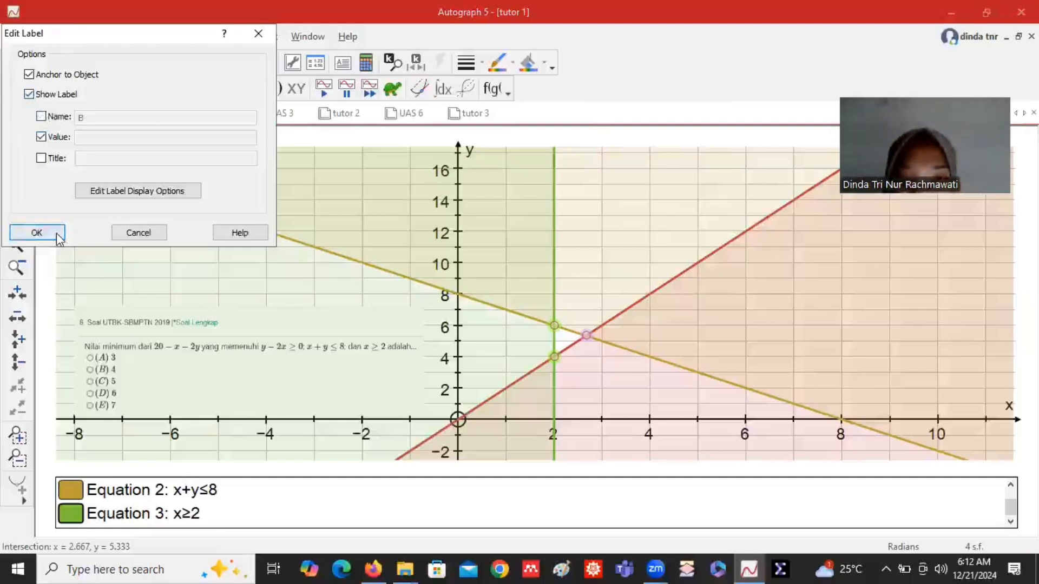
pyautogui.click(36, 233)
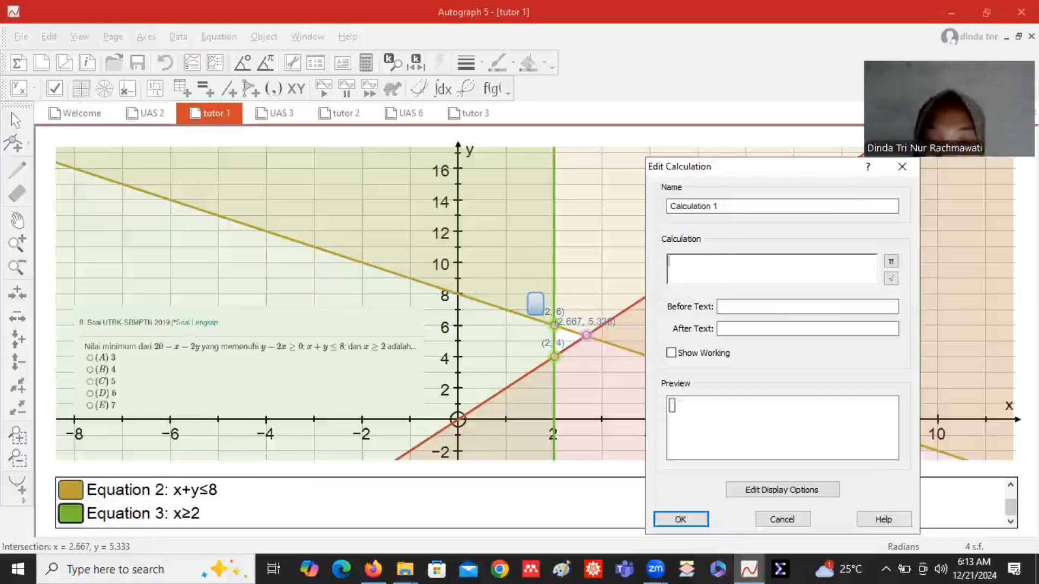
# Add a calculation box for 20-(2)-2(6) and point its callout arrow at the corner (2, 6).
pyautogui.write('20-')
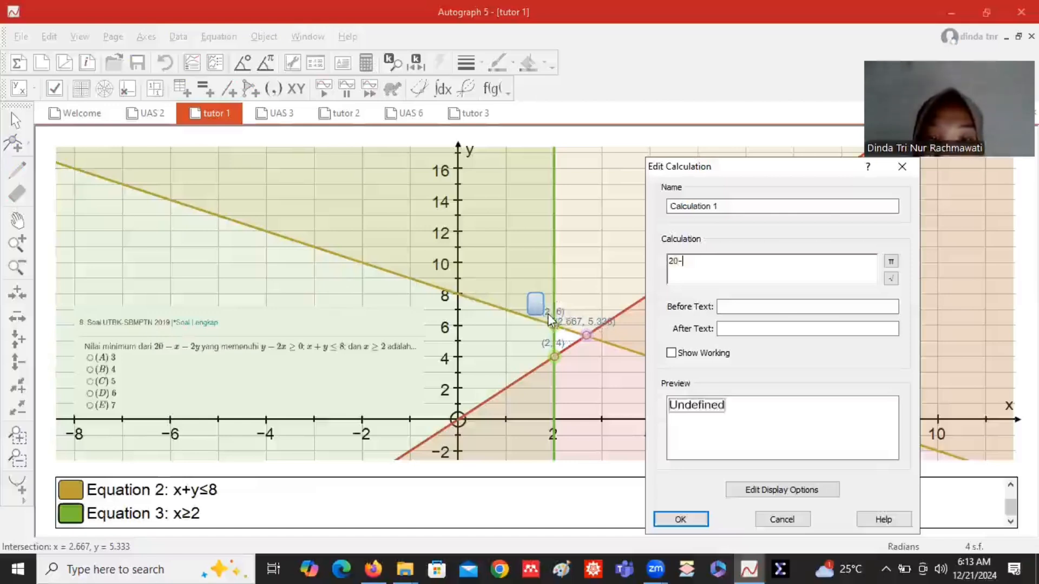
pyautogui.write('(2')
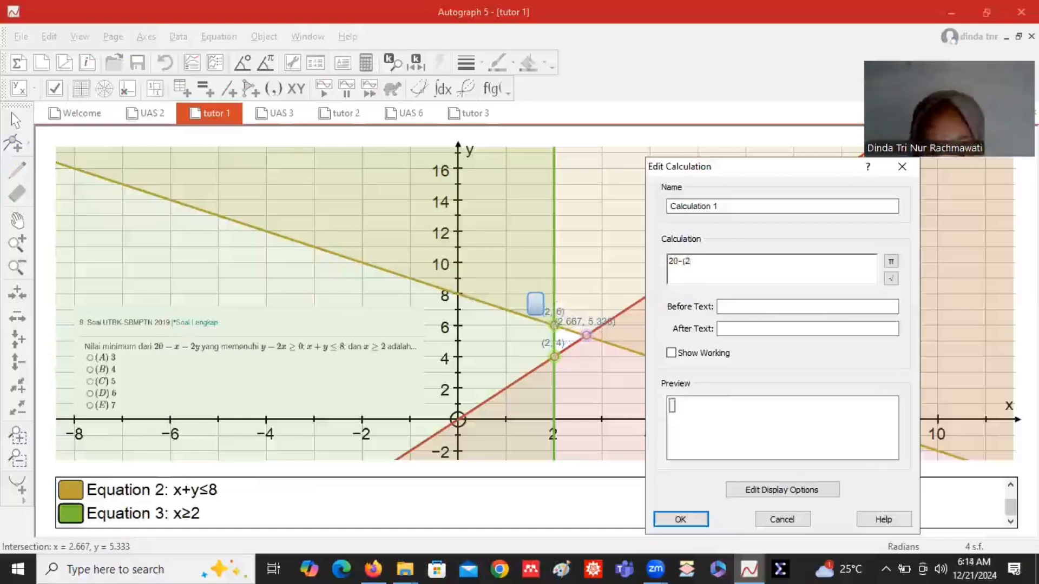
pyautogui.write(')-2(')
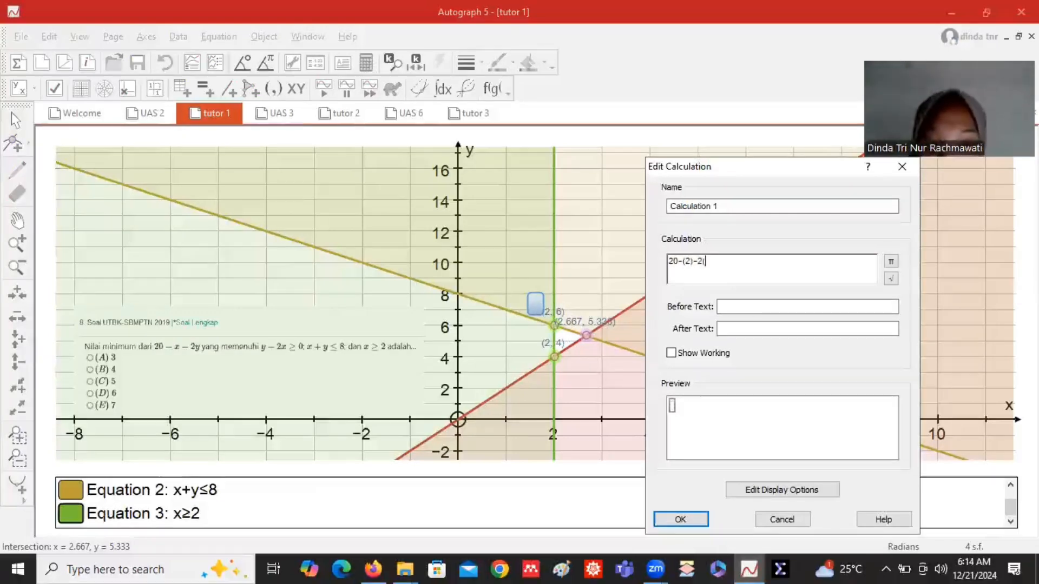
pyautogui.write('6')
pyautogui.click(680, 520)
pyautogui.moveTo(548, 317); pyautogui.dragTo(509, 336)
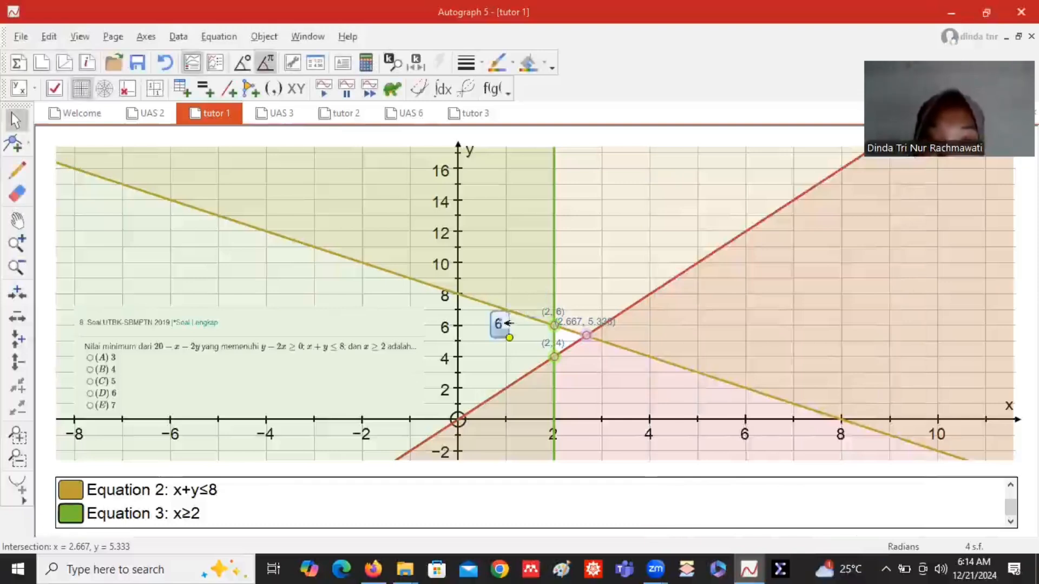
pyautogui.click(554, 325)
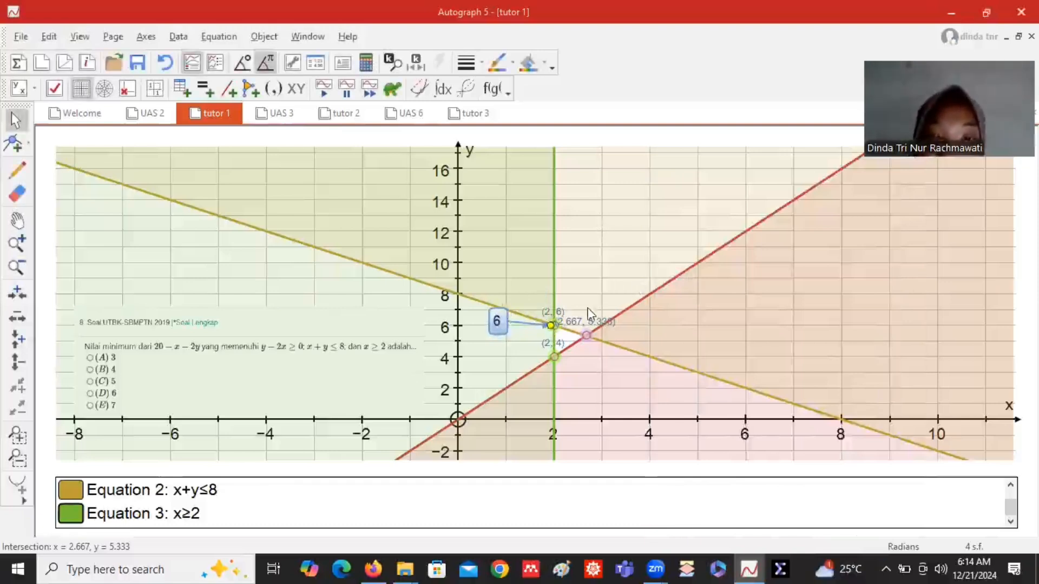
# View the completed version of this solution on the UAS 2 page.
pyautogui.click(167, 114)
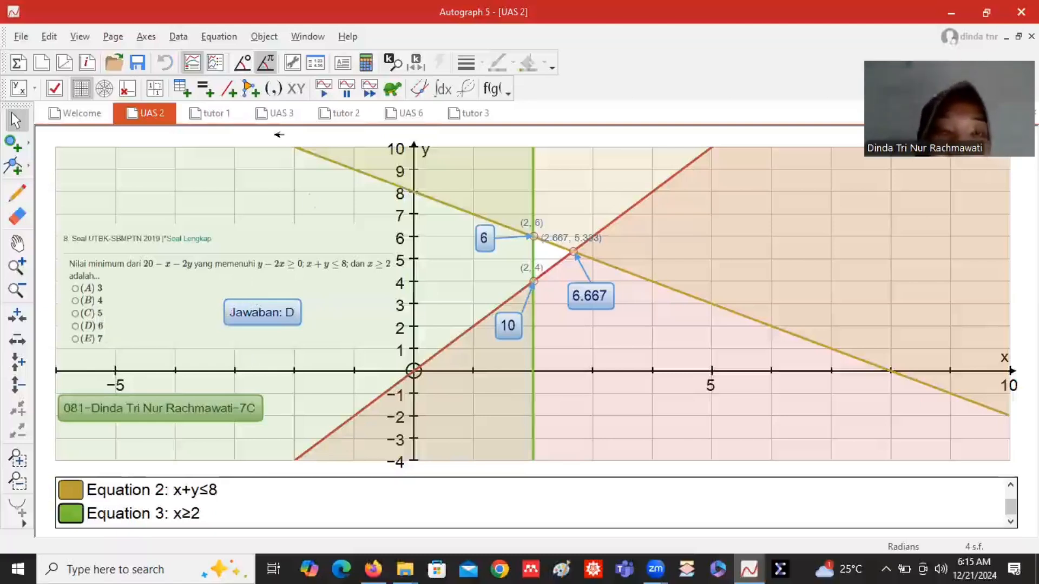
# On the tutor 2 page, graph the land constraint x+2y≤20 as the first equation.
pyautogui.click(346, 113)
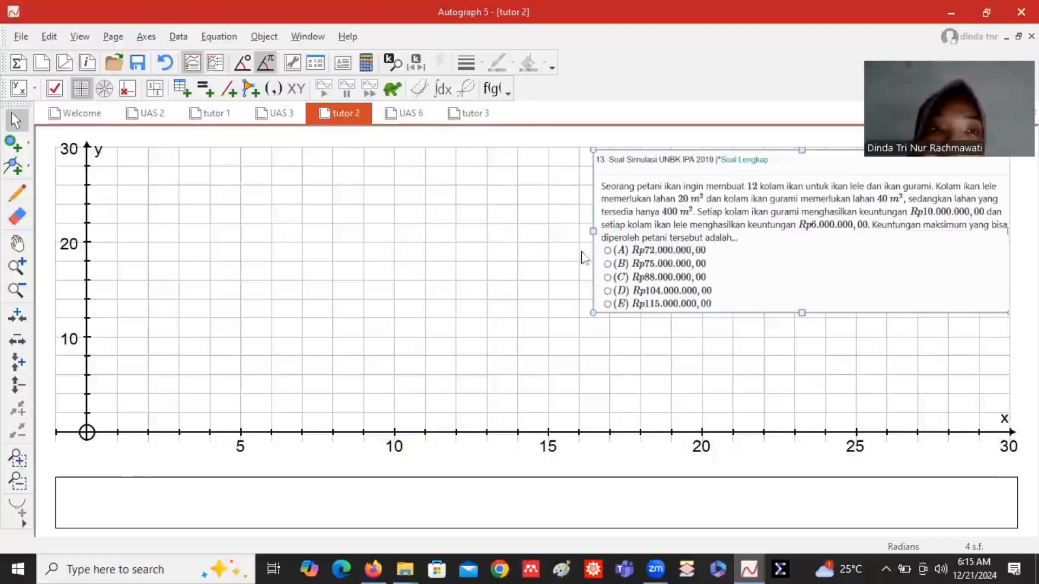
pyautogui.click(203, 92)
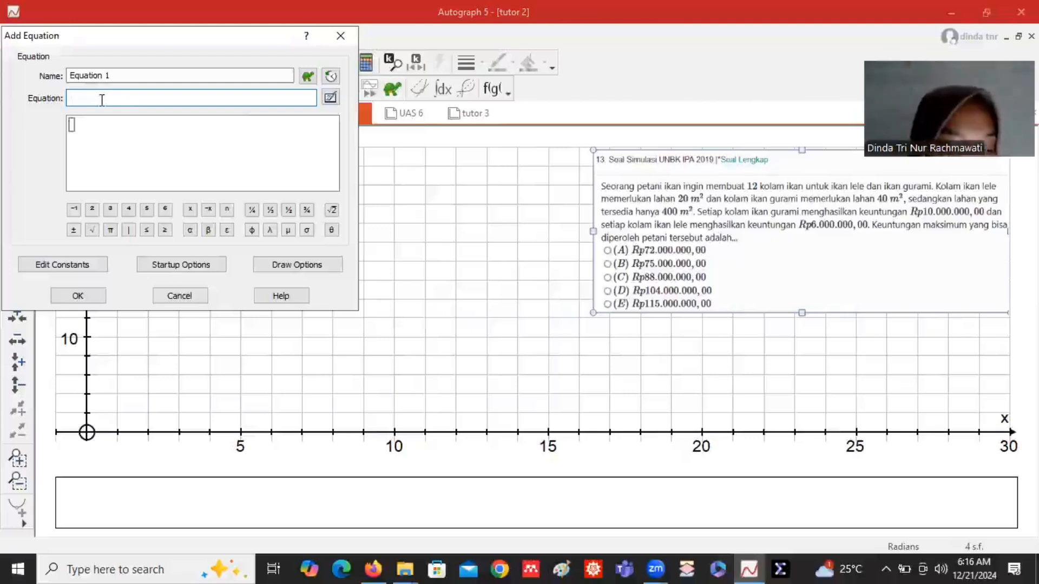
pyautogui.write('x+')
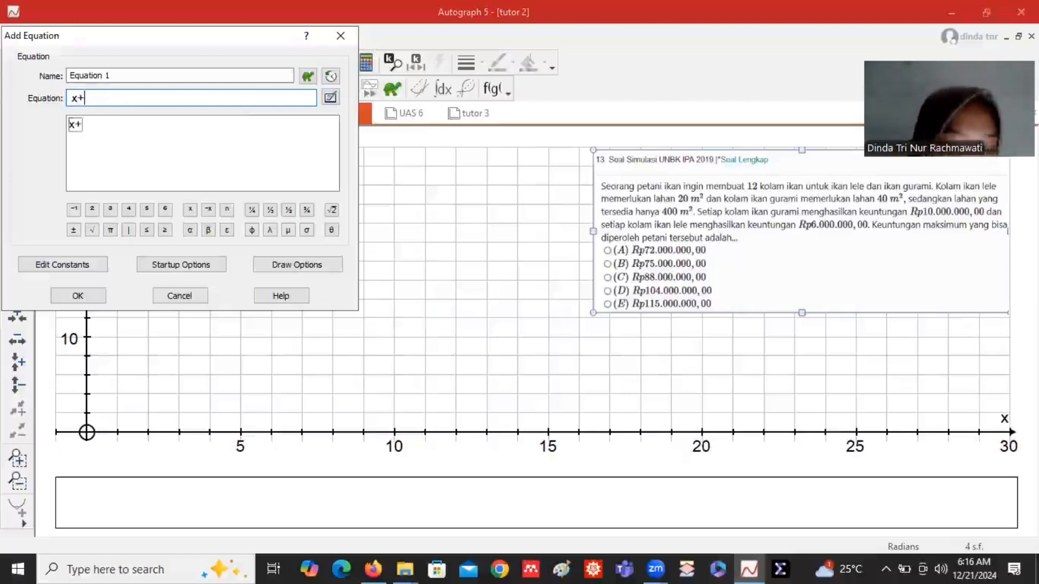
pyautogui.write('2y')
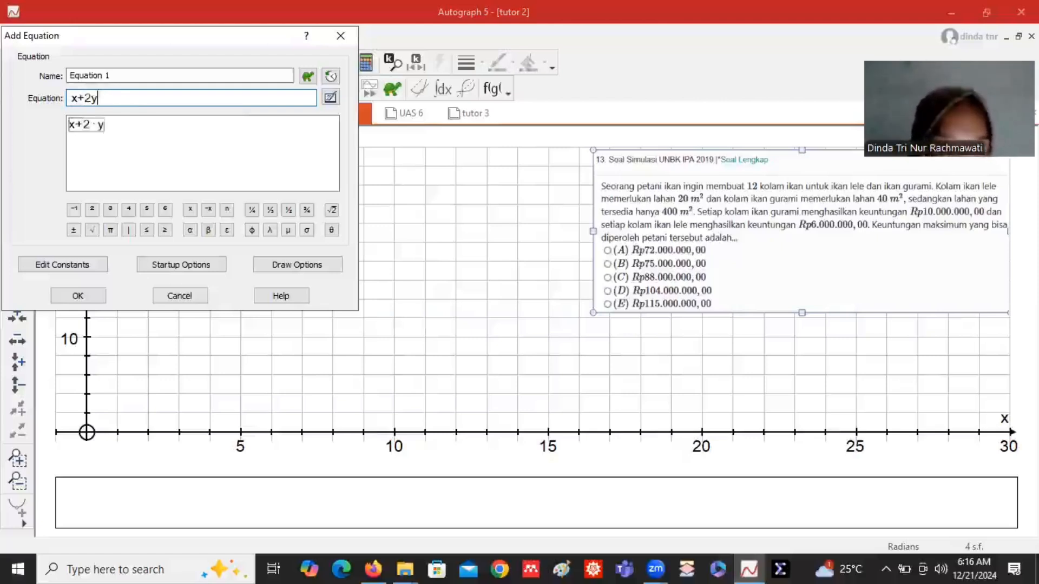
pyautogui.write('<=')
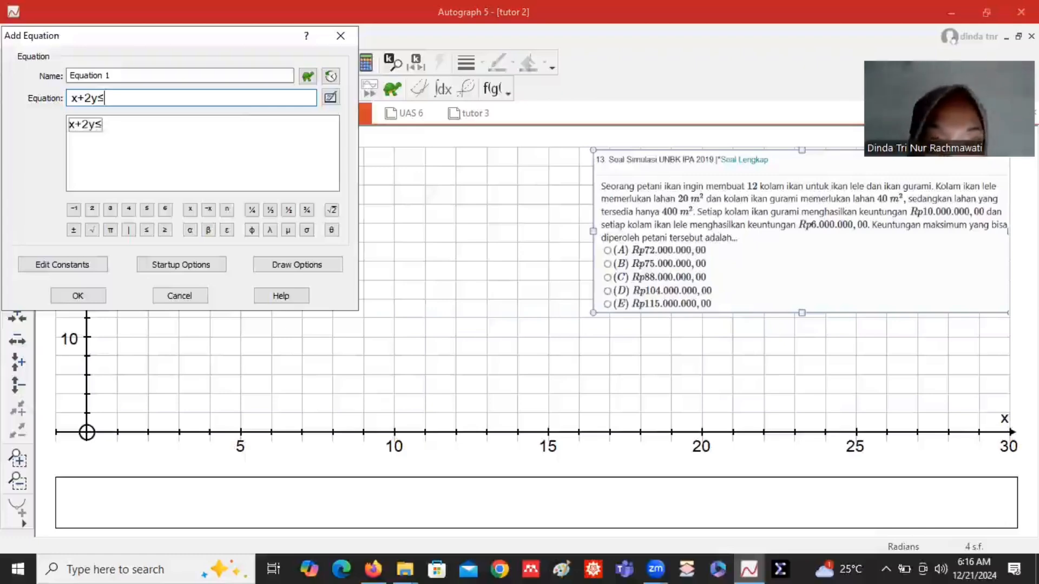
pyautogui.write('20')
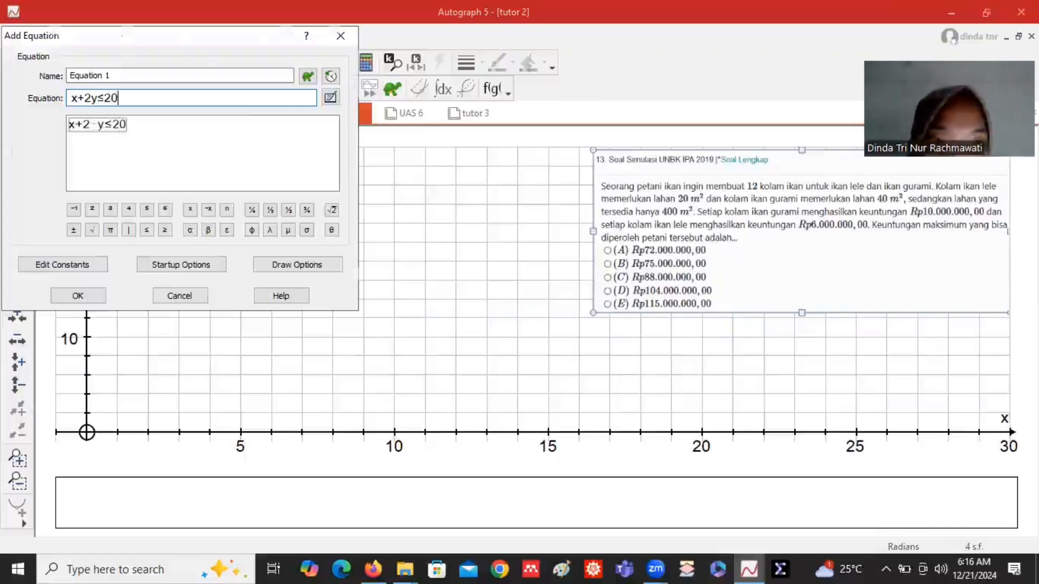
pyautogui.press('Return')
# Graph the pond-count constraint x+y≤12 as the second equation.
pyautogui.press('Return')
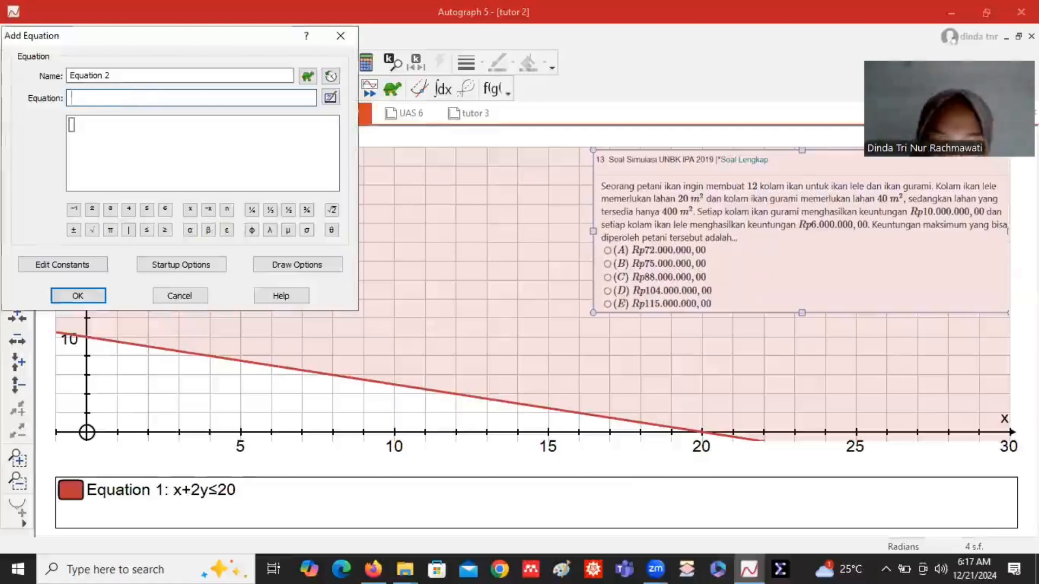
pyautogui.write('x+y')
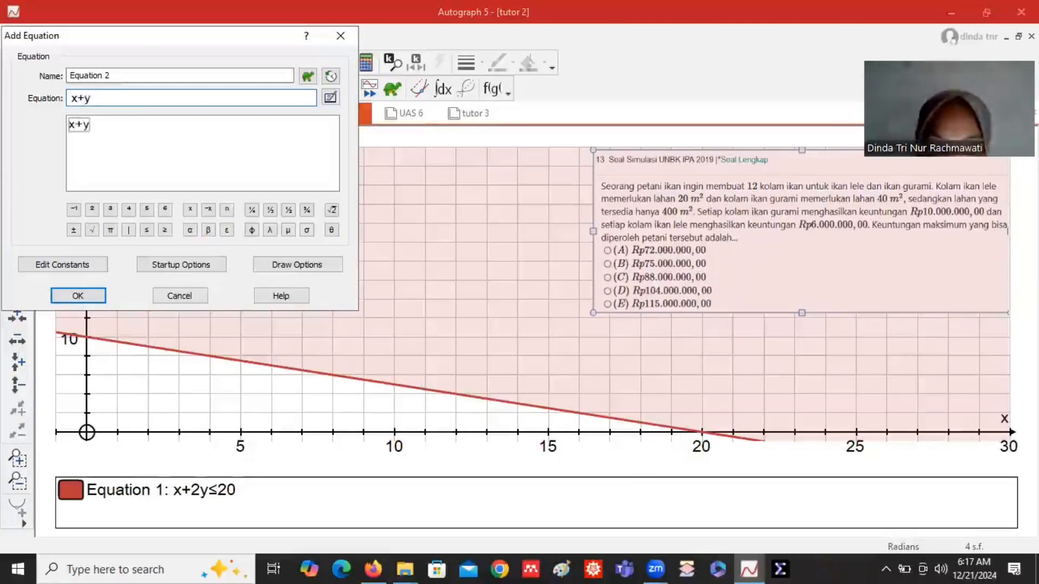
pyautogui.write('≤12')
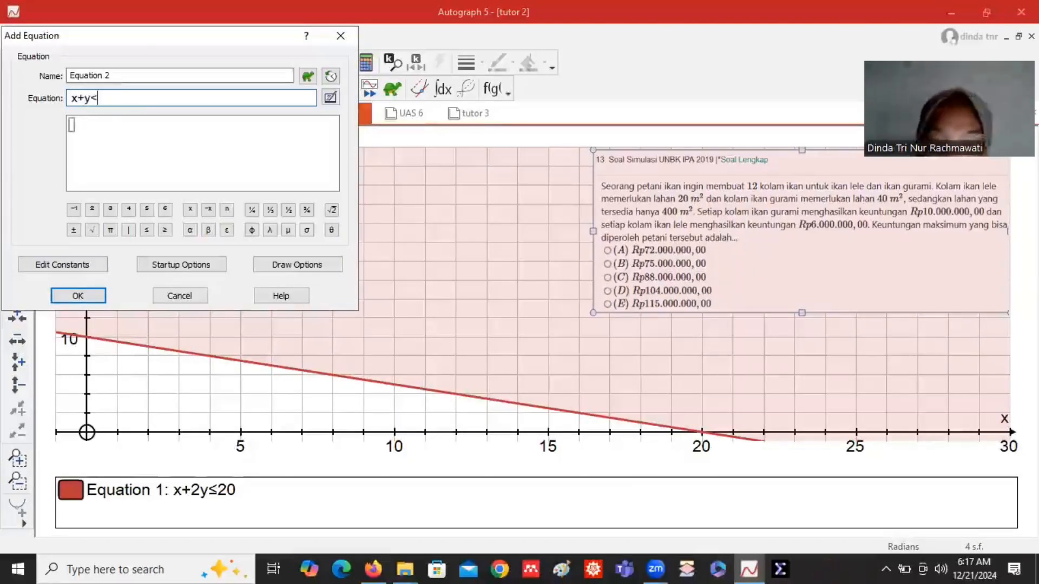
pyautogui.press('Return')
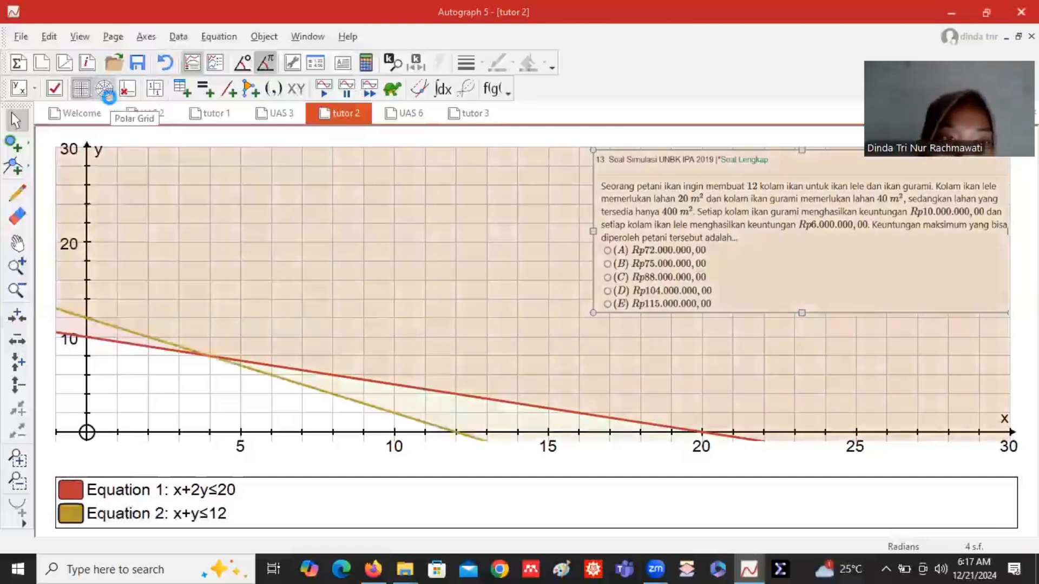
# Graph the non-negativity constraints x≥0 and y≥0 as two separate equations and review the equation list.
pyautogui.write('x')
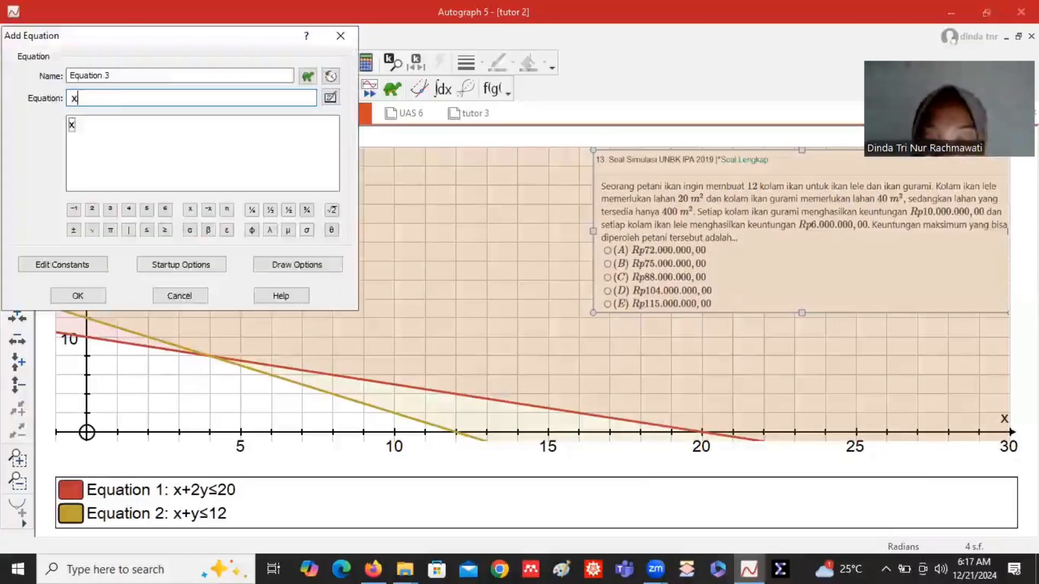
pyautogui.write('>')
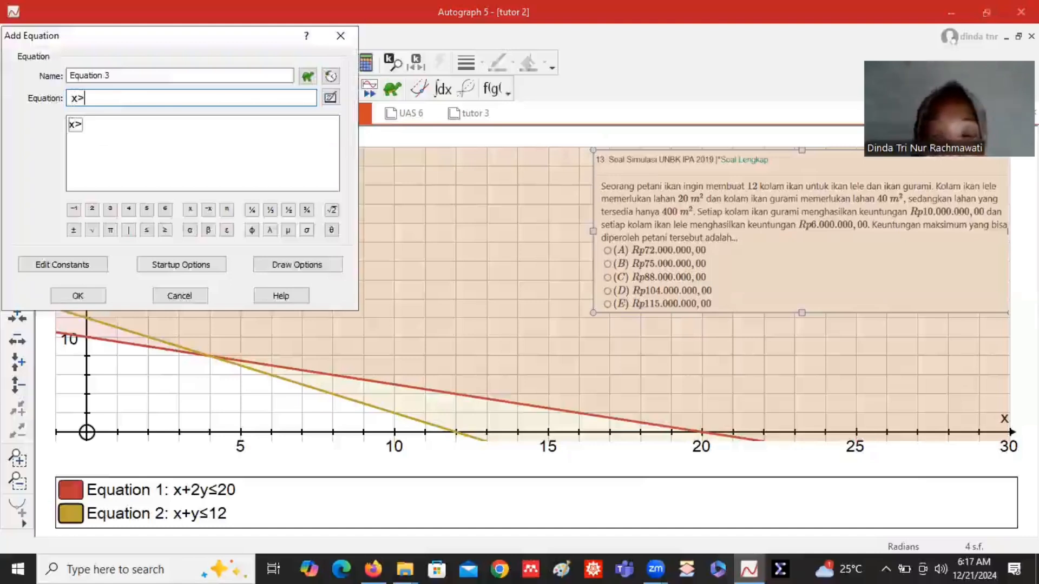
pyautogui.write('=0')
pyautogui.press('Return')
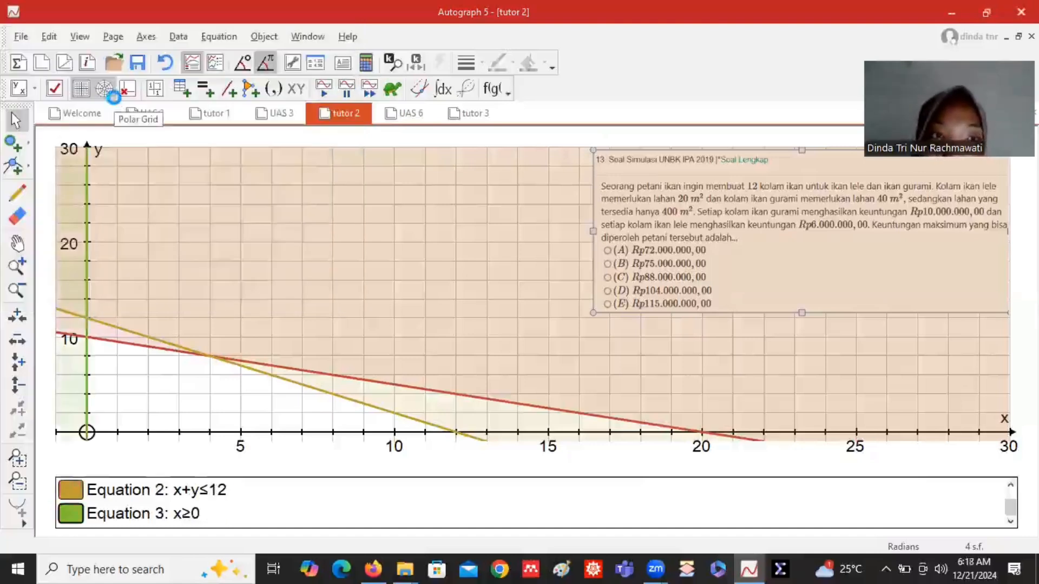
pyautogui.press('Return')
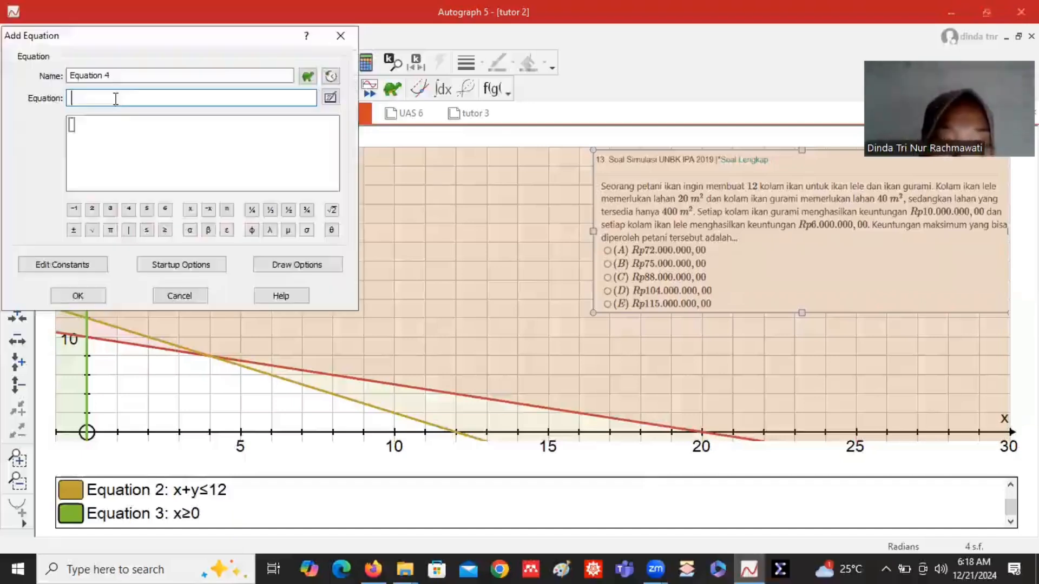
pyautogui.write('y')
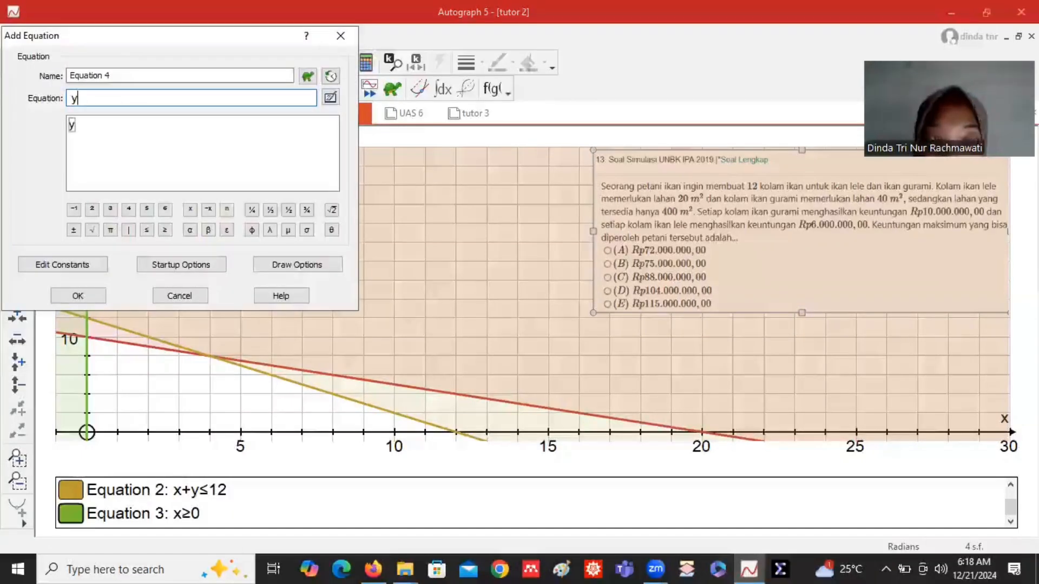
pyautogui.write('>=0')
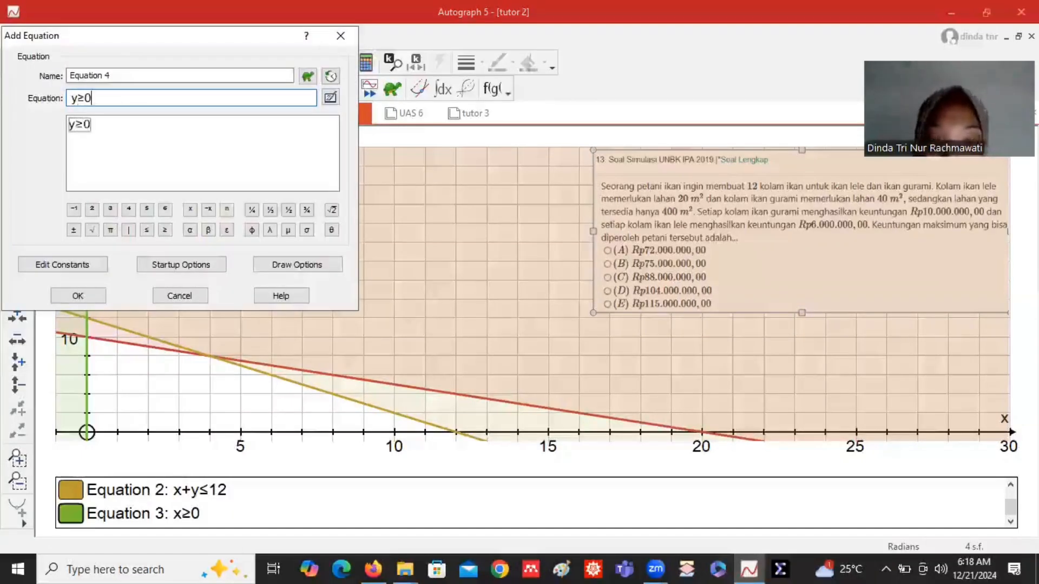
pyautogui.press('Return')
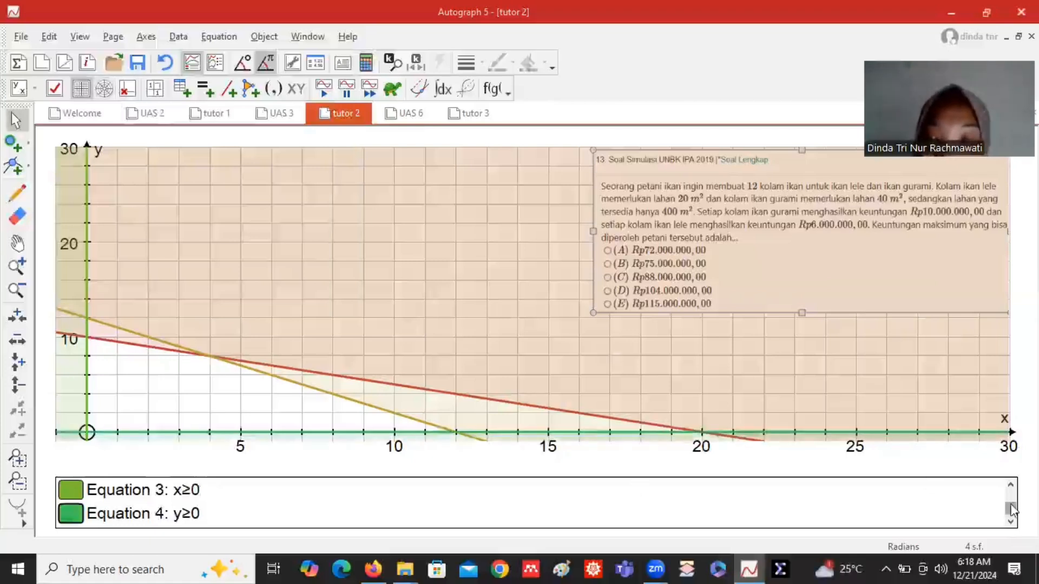
pyautogui.scroll(2, 1010, 510)
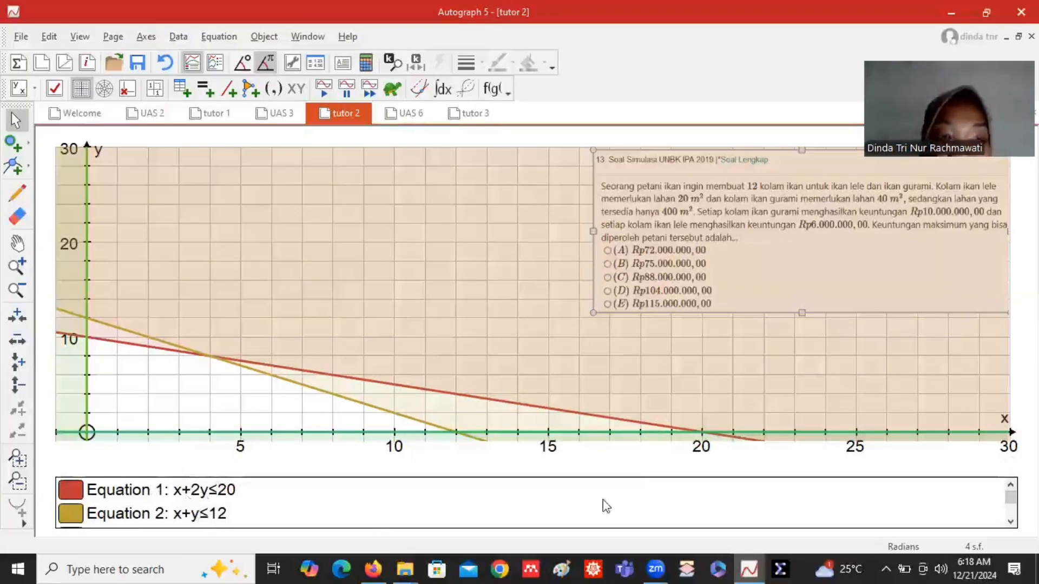
pyautogui.scroll(-1, 1011, 500)
pyautogui.scroll(-2, 500, 503)
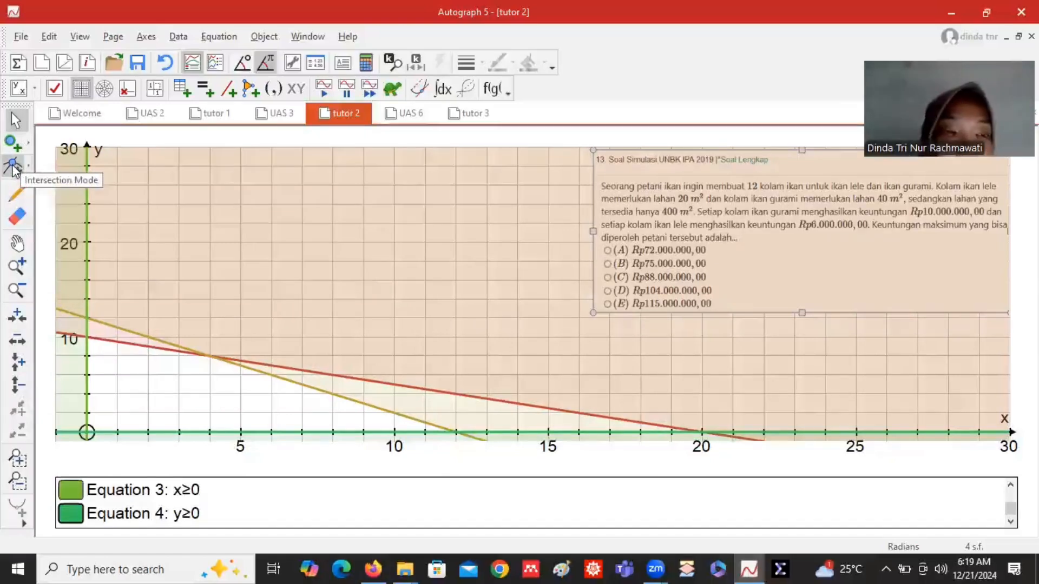
# Place intersection points at (0, 10), (4, 8) and (12, 0), the corners of the unshaded region other than the origin.
pyautogui.click(13, 169)
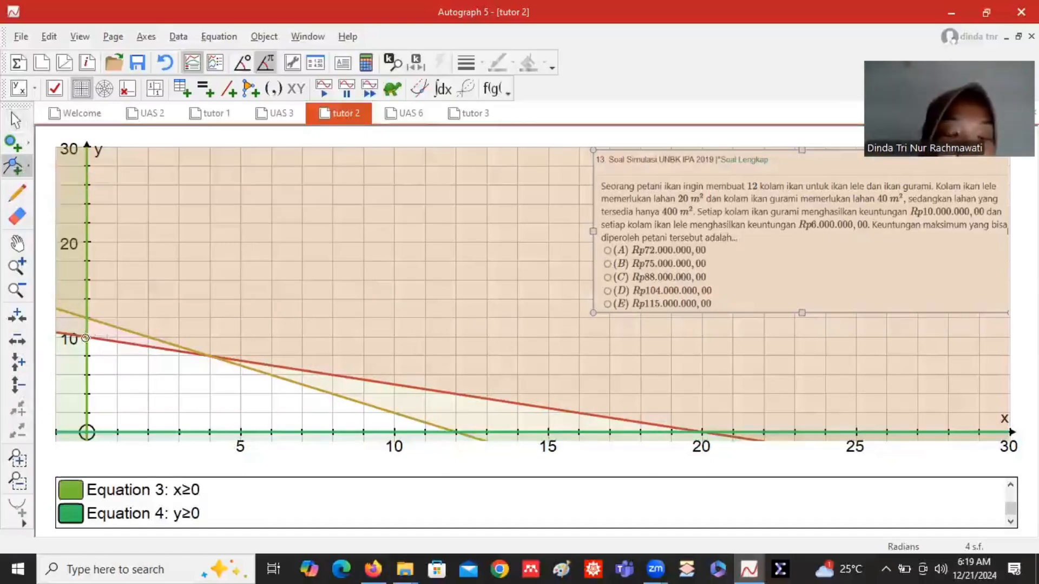
pyautogui.click(85, 339)
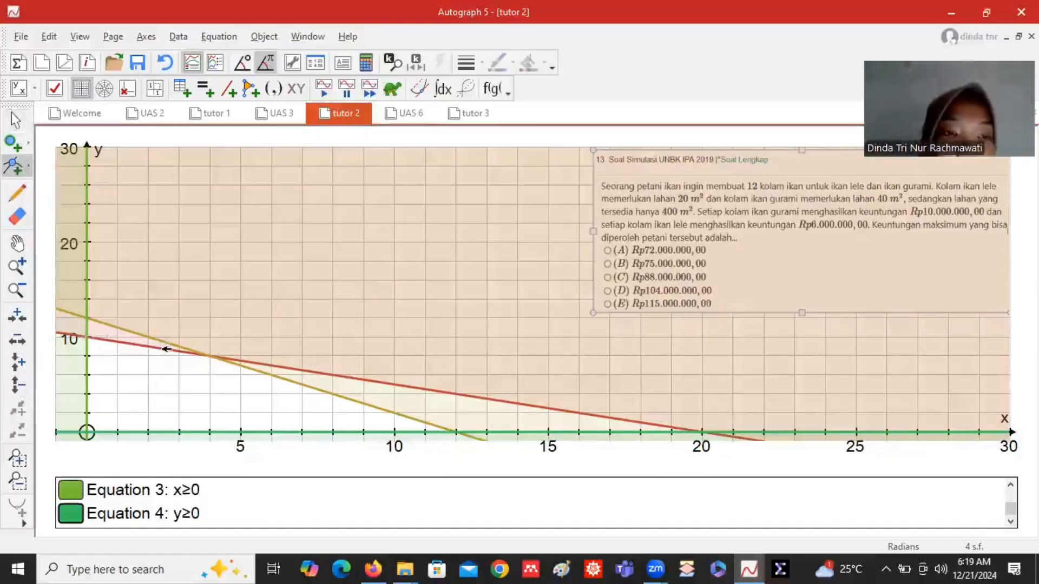
pyautogui.click(212, 356)
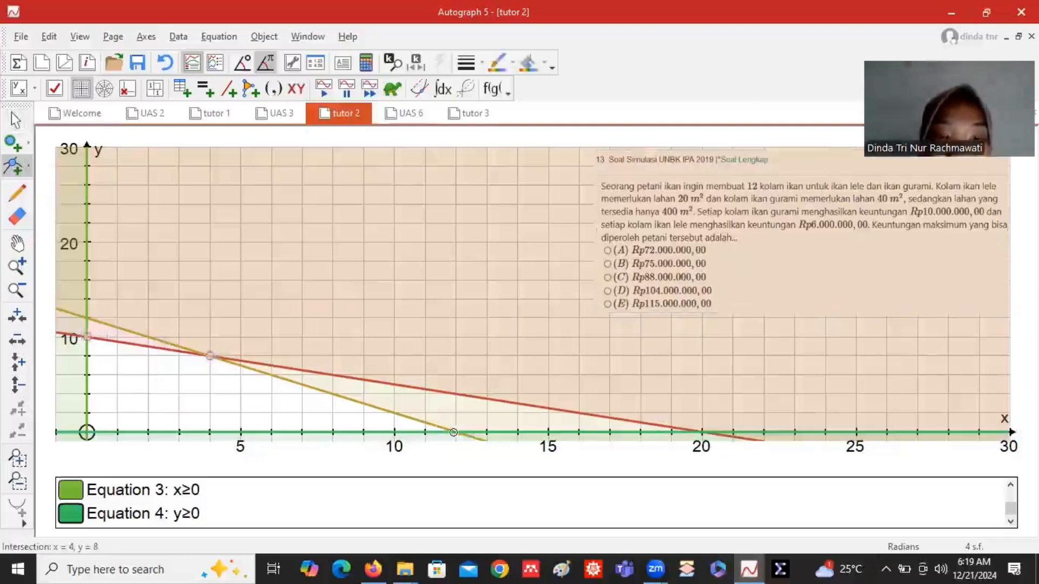
pyautogui.click(454, 433)
# Show labels on the three corner points that display their coordinate values without the point names.
pyautogui.click(15, 120)
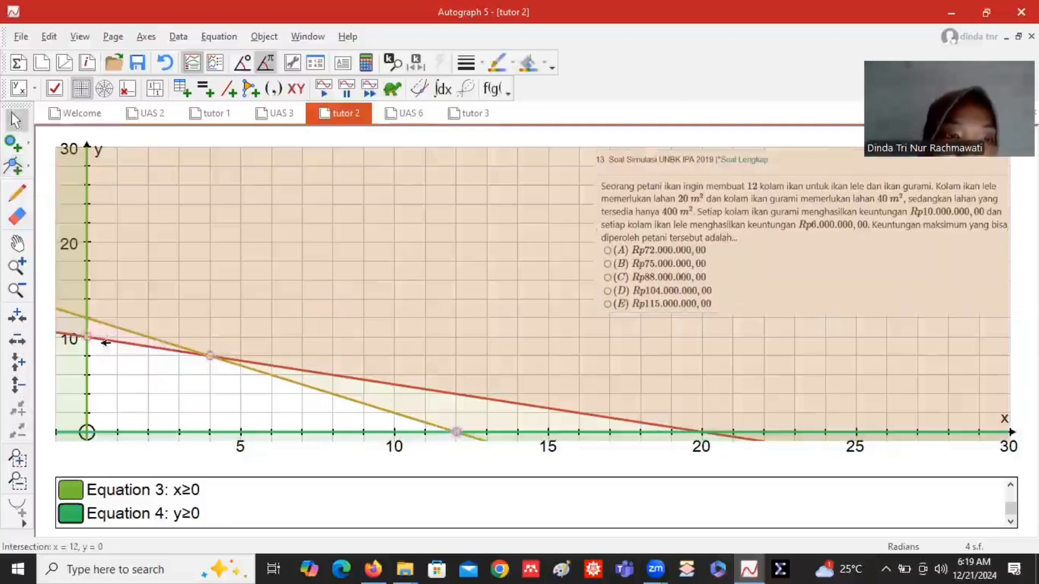
pyautogui.click(210, 356)
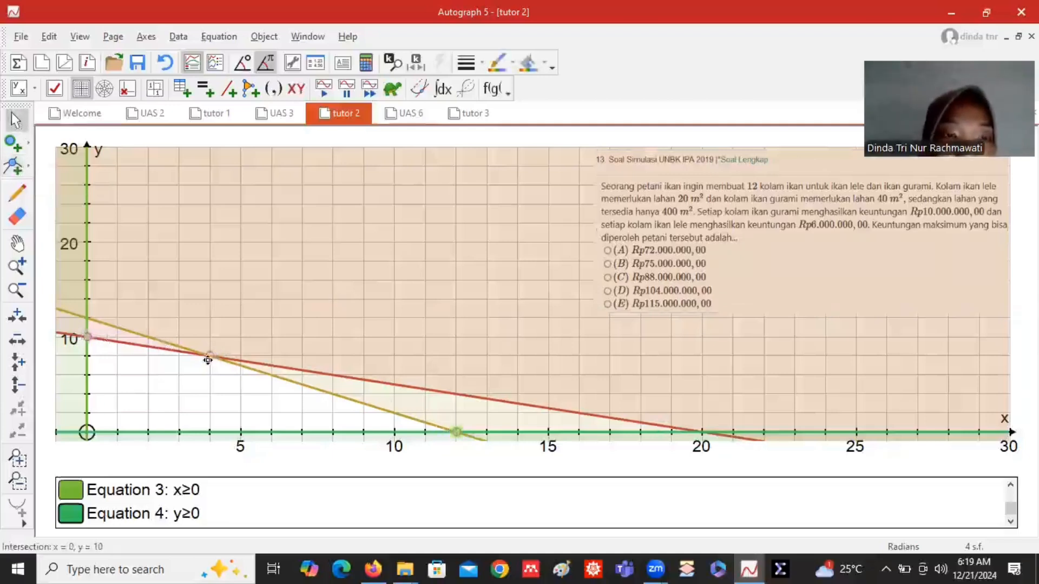
pyautogui.rightClick(391, 324)
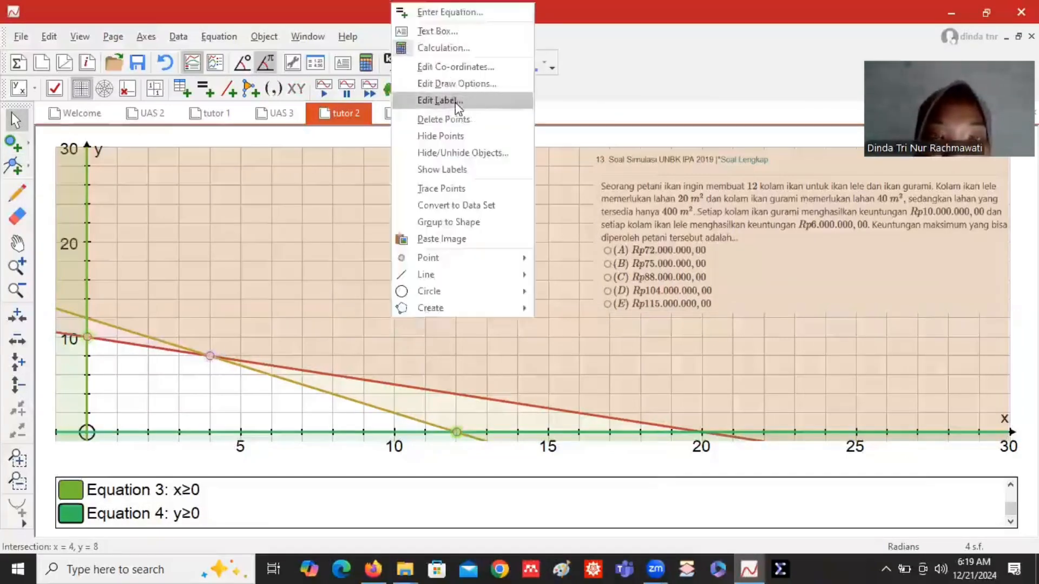
pyautogui.click(456, 101)
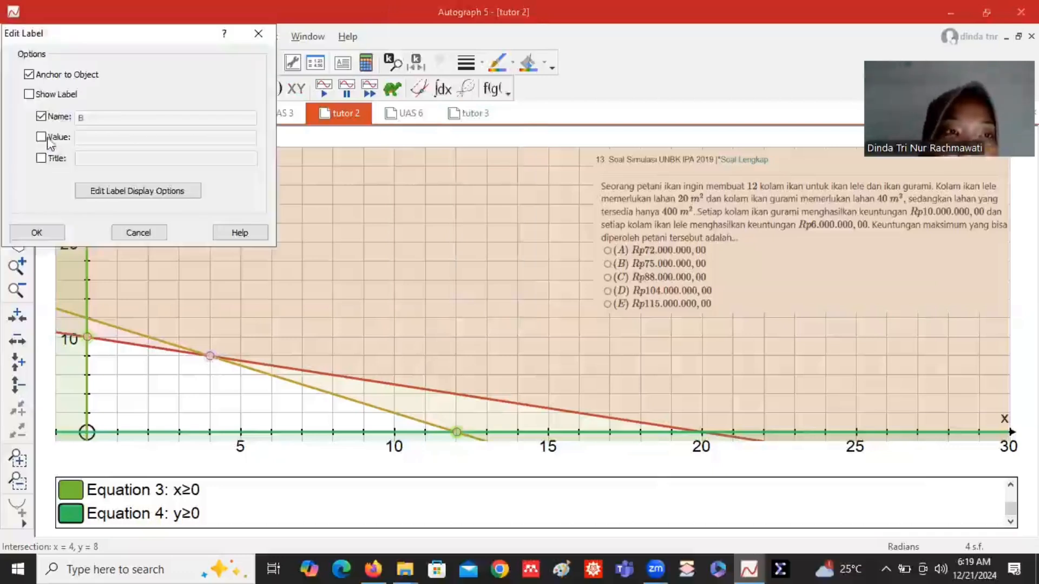
pyautogui.click(41, 136)
pyautogui.click(41, 116)
pyautogui.click(29, 94)
pyautogui.click(57, 231)
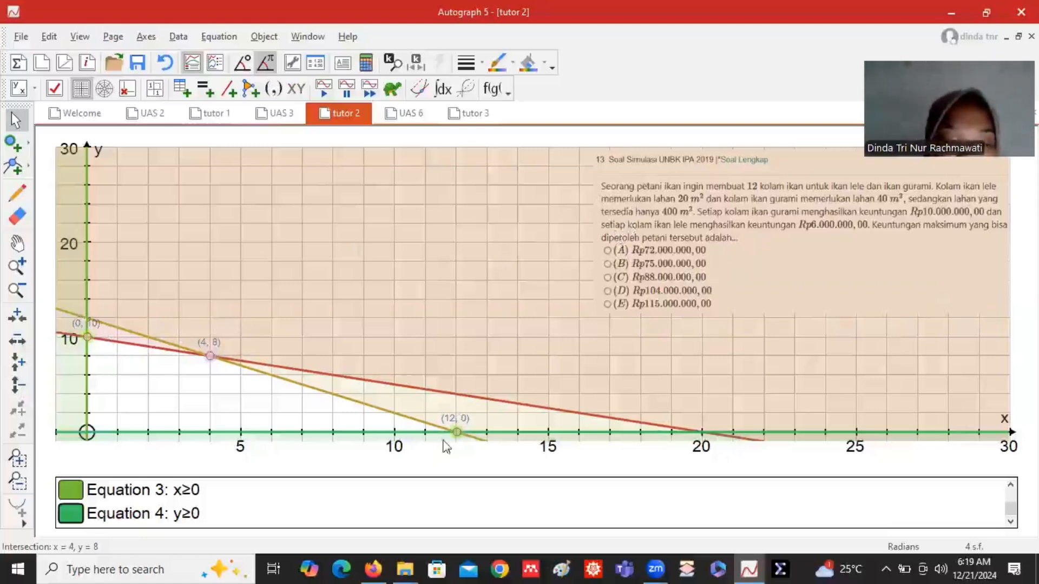
# Add a calculation box for 6(0)+10(10) and point its callout arrow at the corner (0, 10).
pyautogui.click(366, 66)
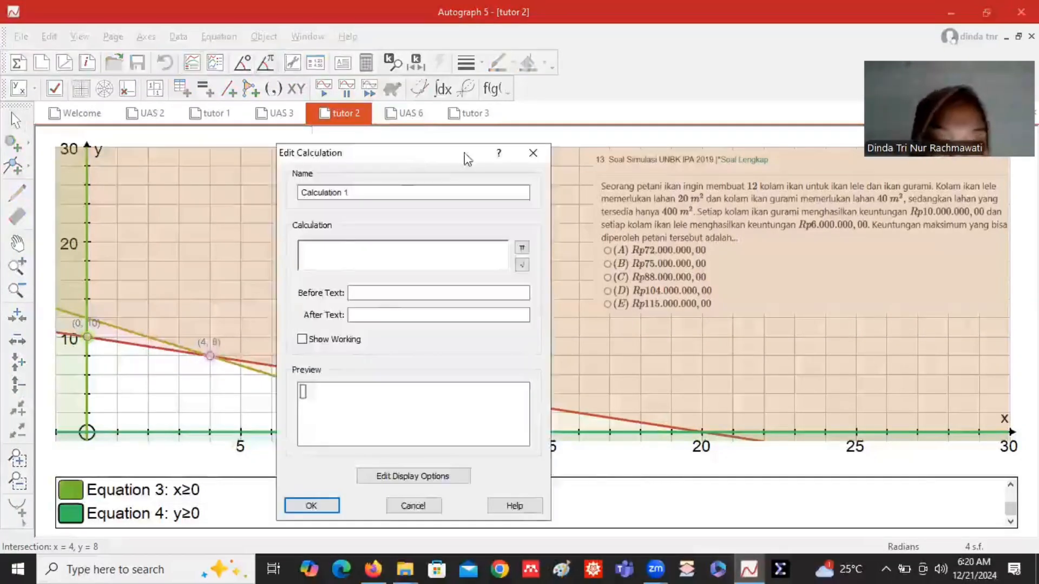
pyautogui.click(399, 249)
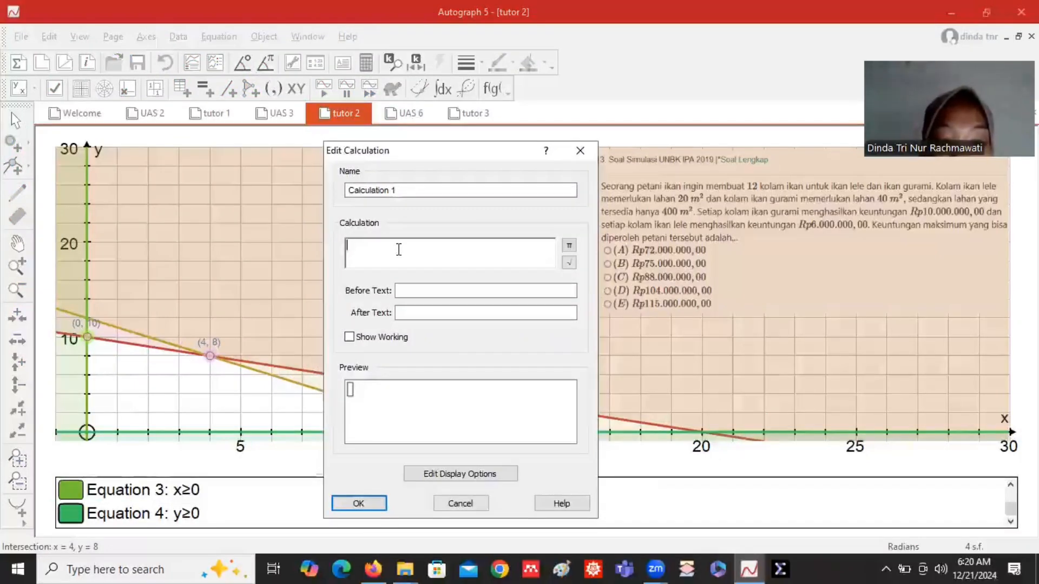
pyautogui.write('6(')
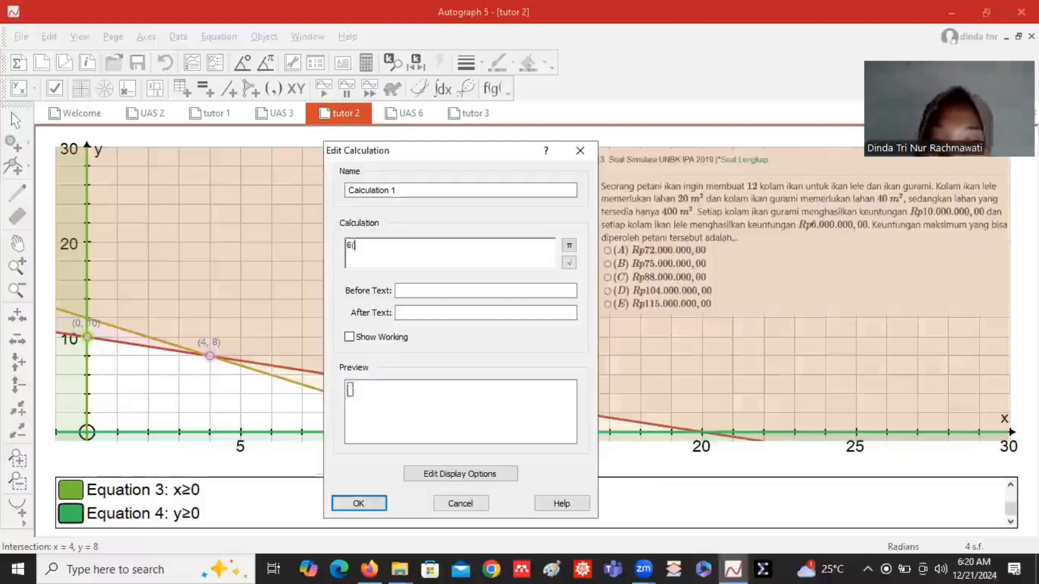
pyautogui.write('0)+10(')
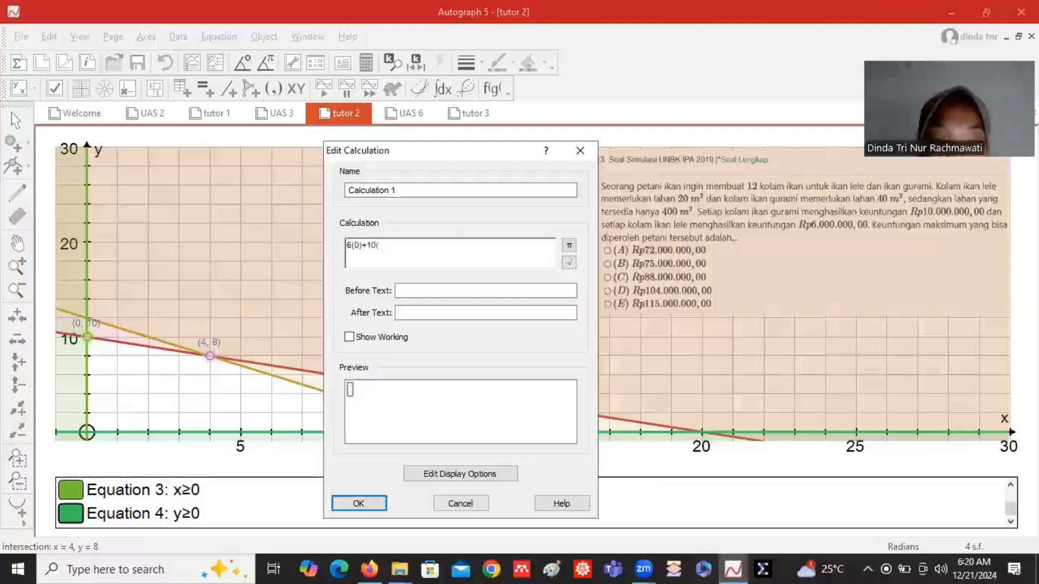
pyautogui.write('10)')
pyautogui.click(358, 503)
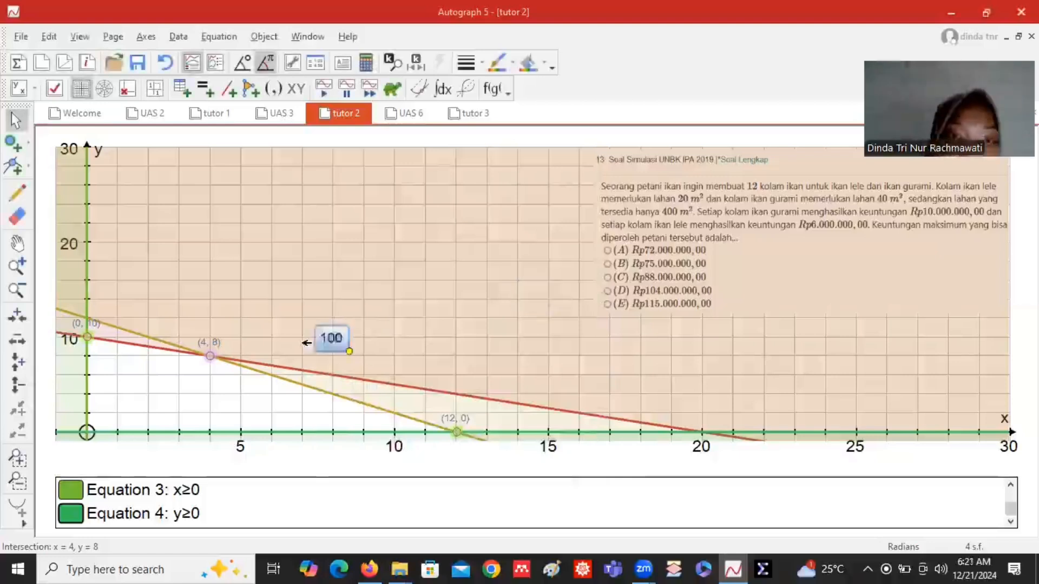
pyautogui.click(321, 355)
pyautogui.moveTo(316, 341); pyautogui.dragTo(86, 337)
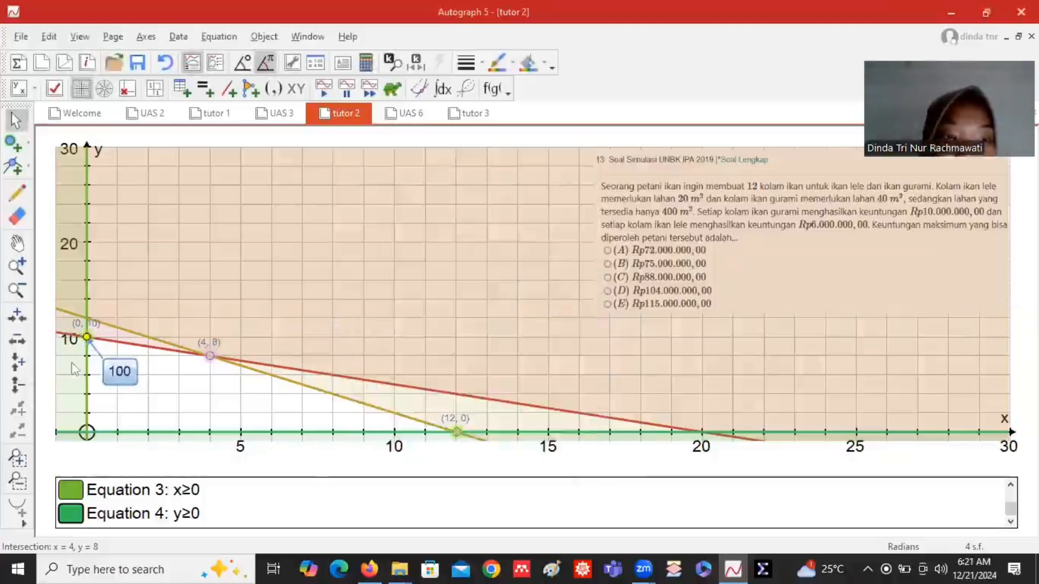
# View the completed version of this solution on the UAS 3 page and open the next problem on the tutor 3 page.
pyautogui.click(282, 114)
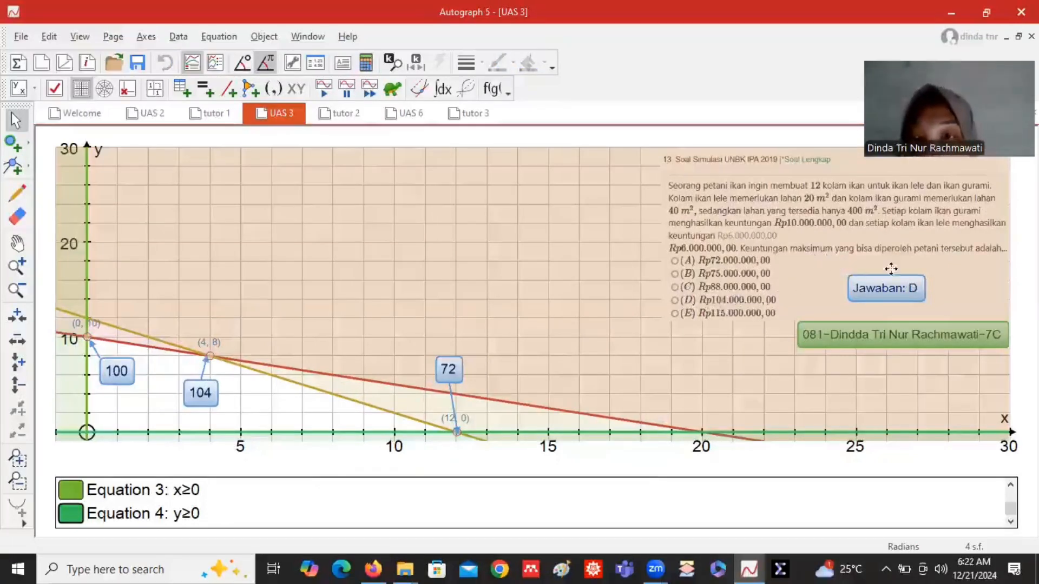
pyautogui.click(468, 113)
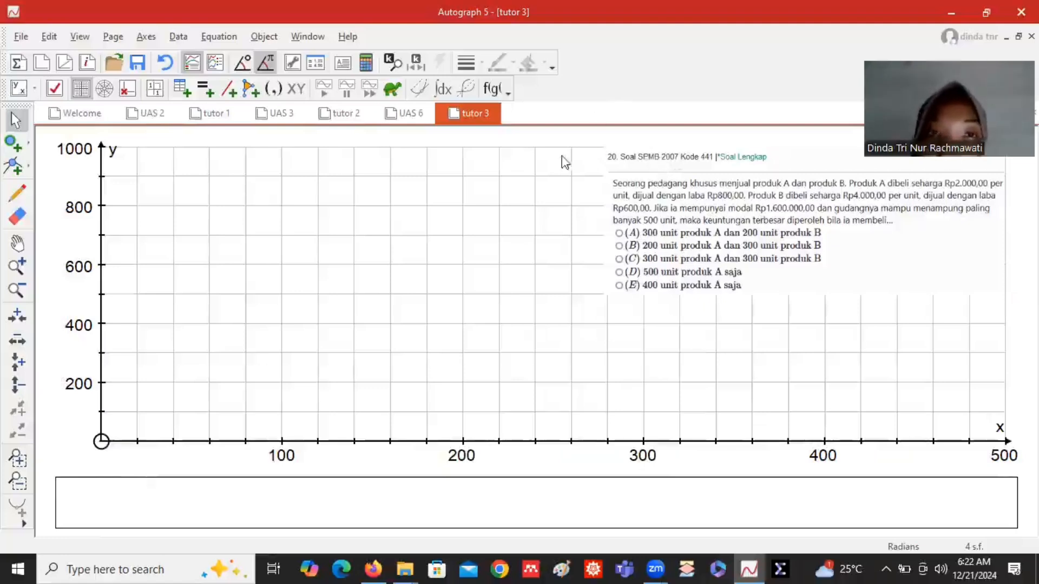
# Graph the purchase-capital constraint x+2y≤800 as the first inequality on the tutor 3 page.
pyautogui.click(205, 91)
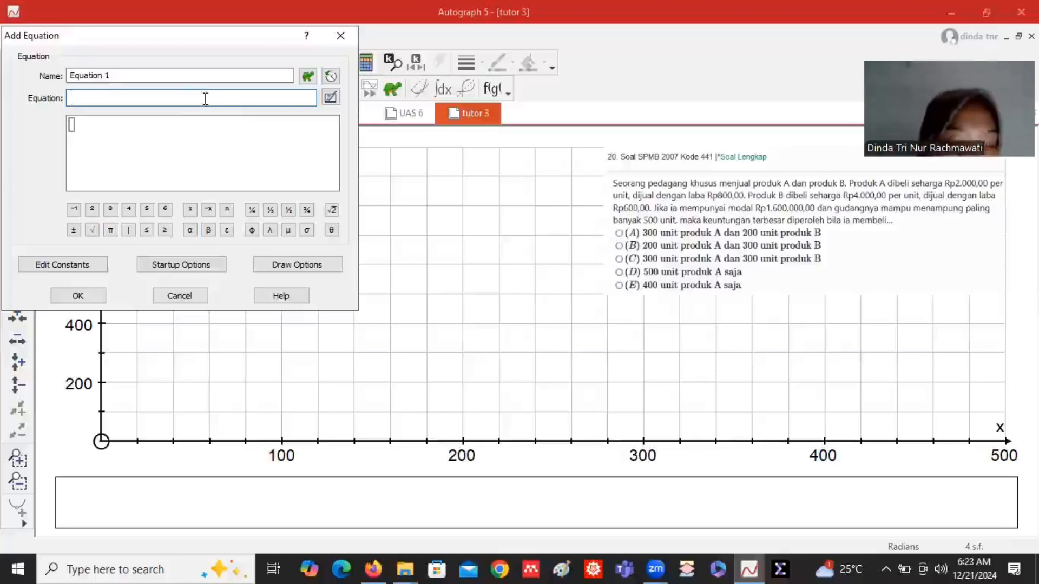
pyautogui.write('x')
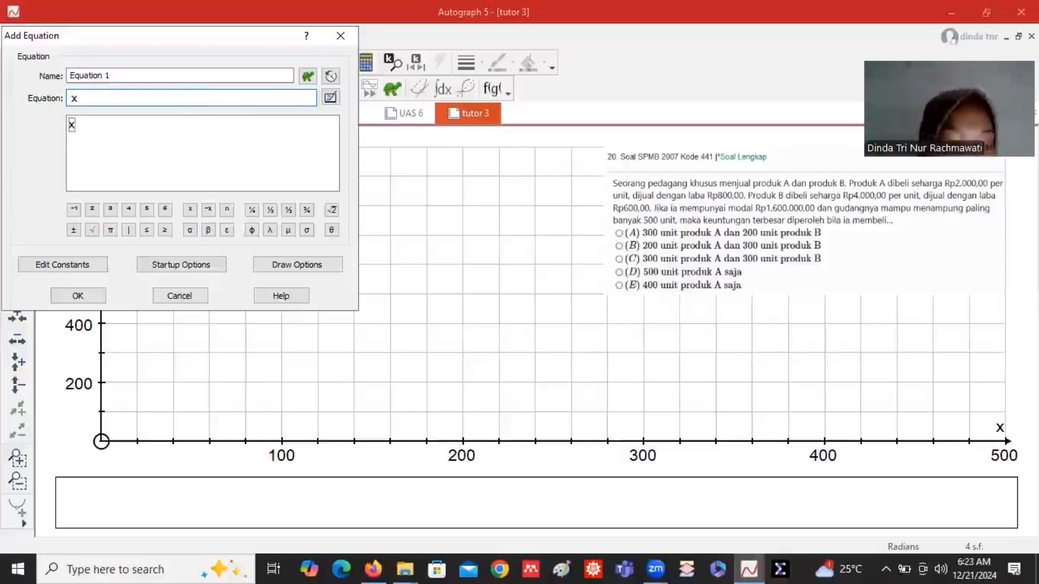
pyautogui.write('+2<=8')
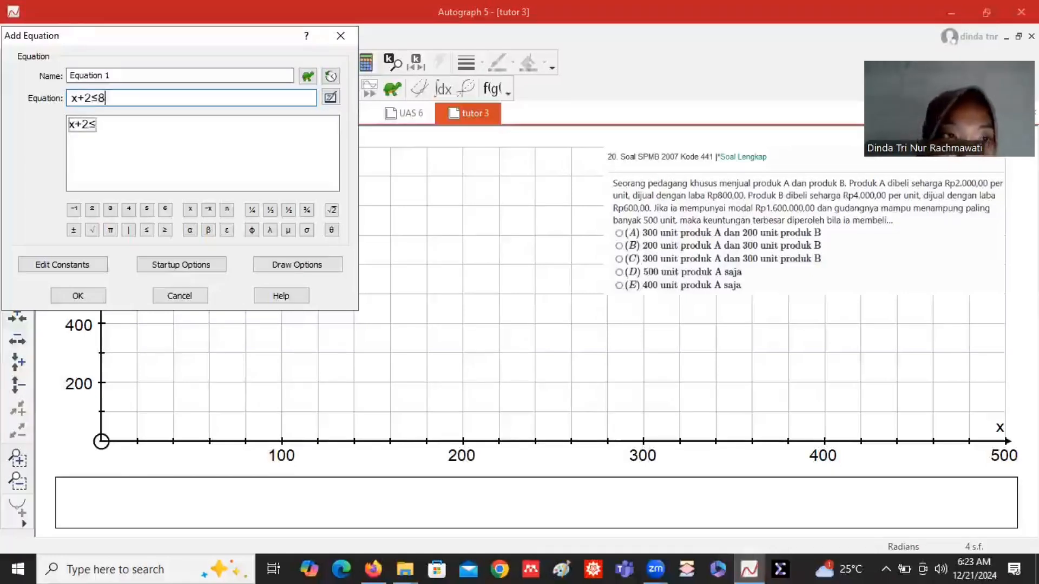
pyautogui.write('00')
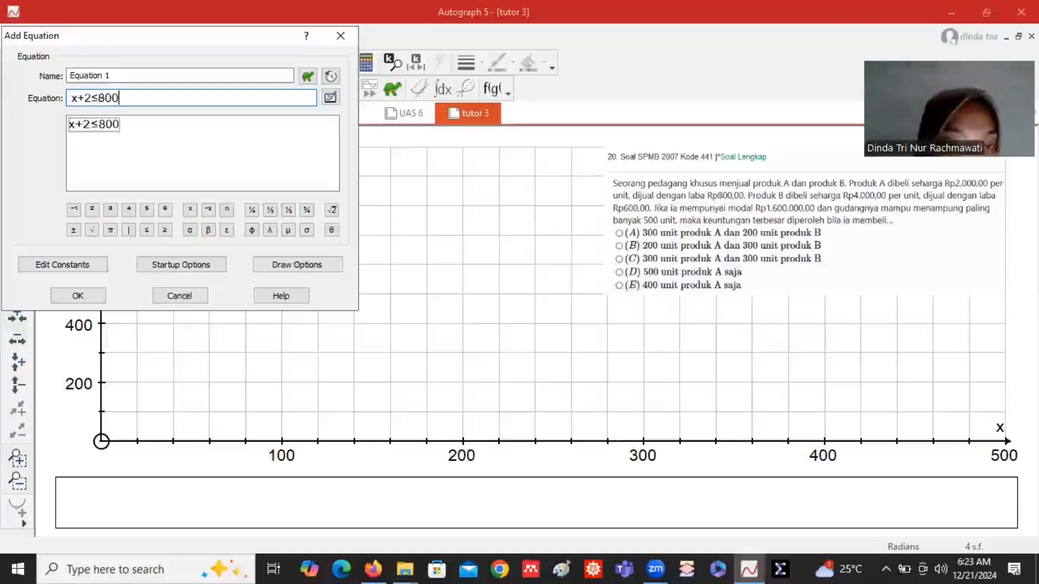
pyautogui.press('Return')
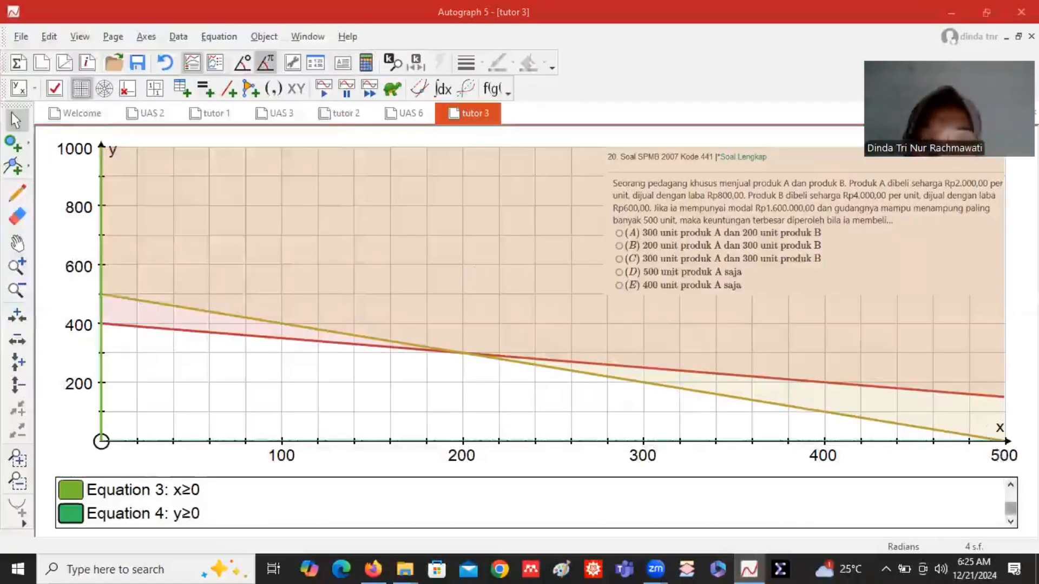
# Place intersection points at (0, 400), (200, 300) and (500, 0), the corners of the unshaded region other than the origin.
pyautogui.moveTo(1010, 509)
pyautogui.mouseDown()
pyautogui.moveTo(1010, 497)
pyautogui.moveTo(1012, 510)
pyautogui.mouseUp()
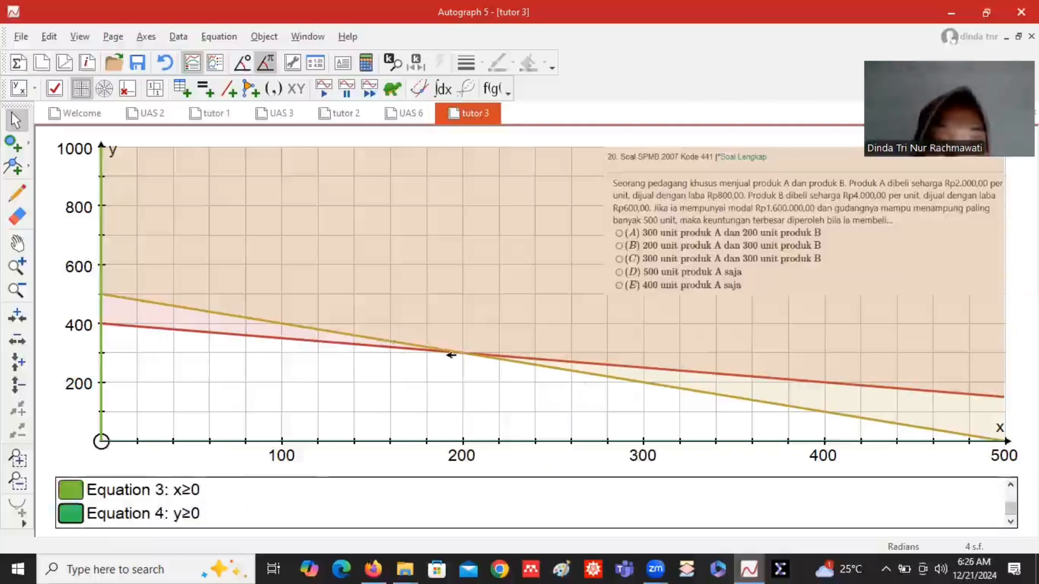
pyautogui.click(20, 166)
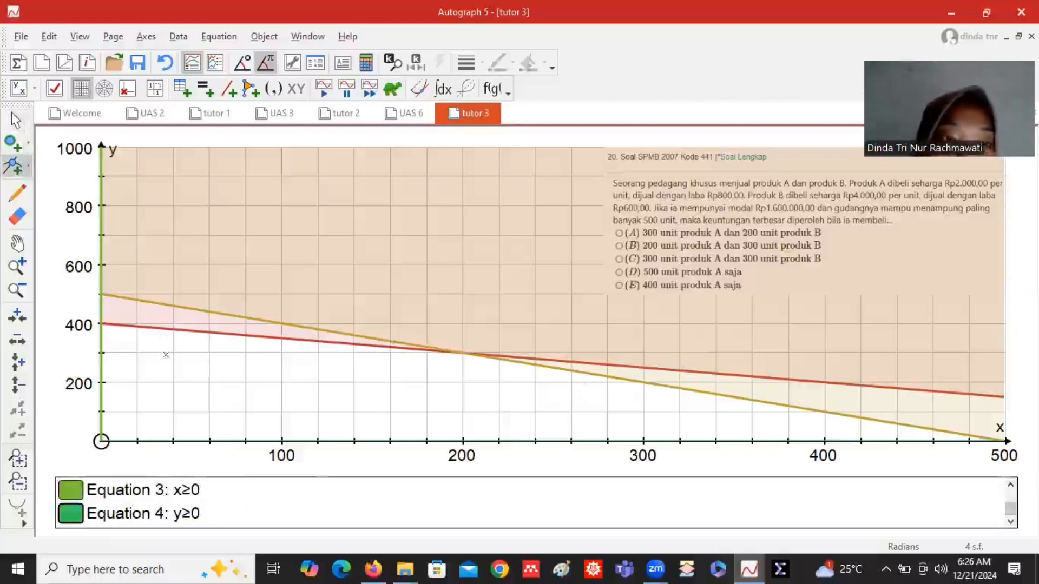
pyautogui.click(99, 323)
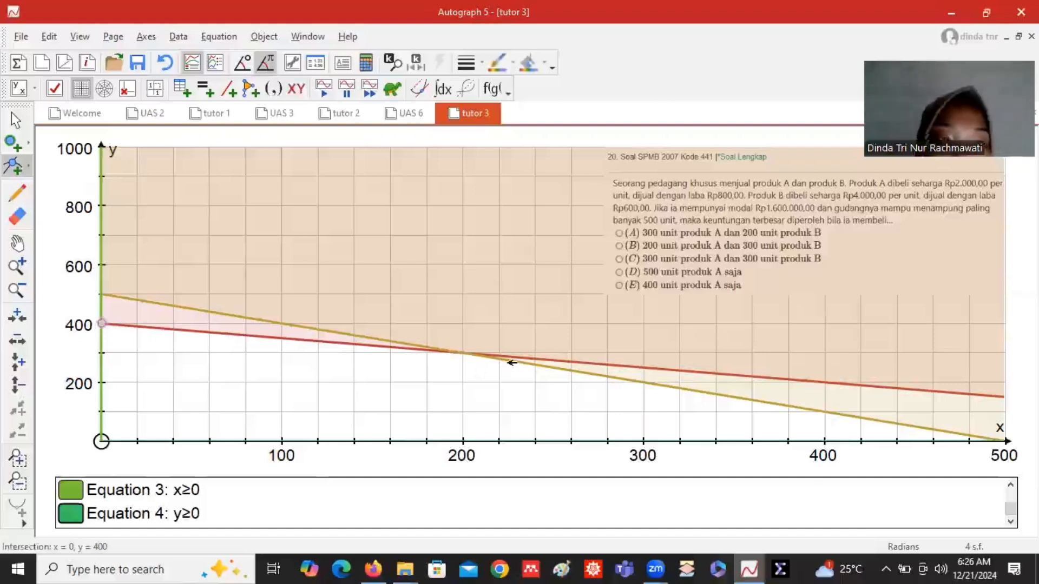
pyautogui.click(461, 353)
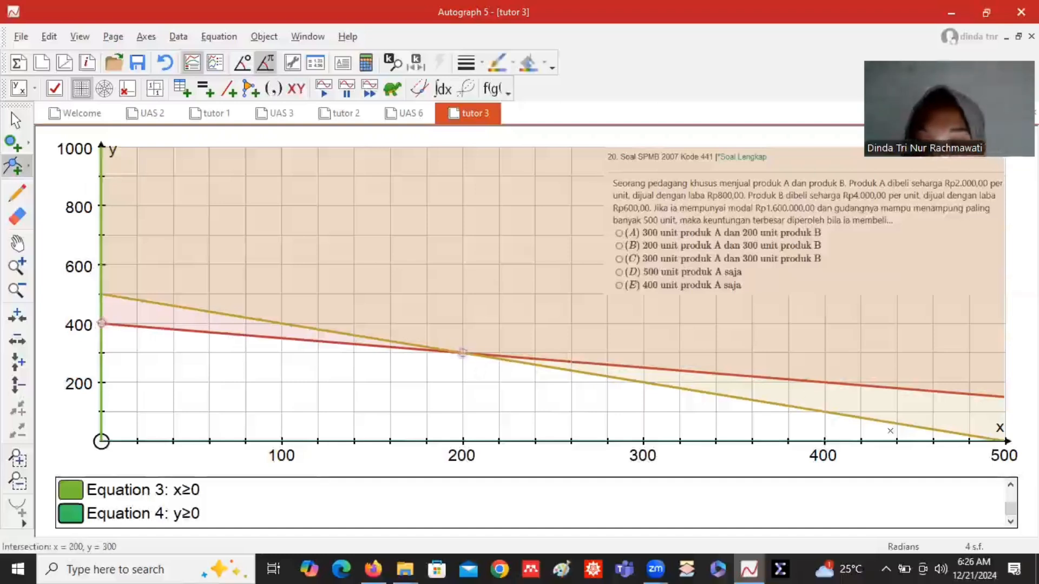
pyautogui.click(1004, 442)
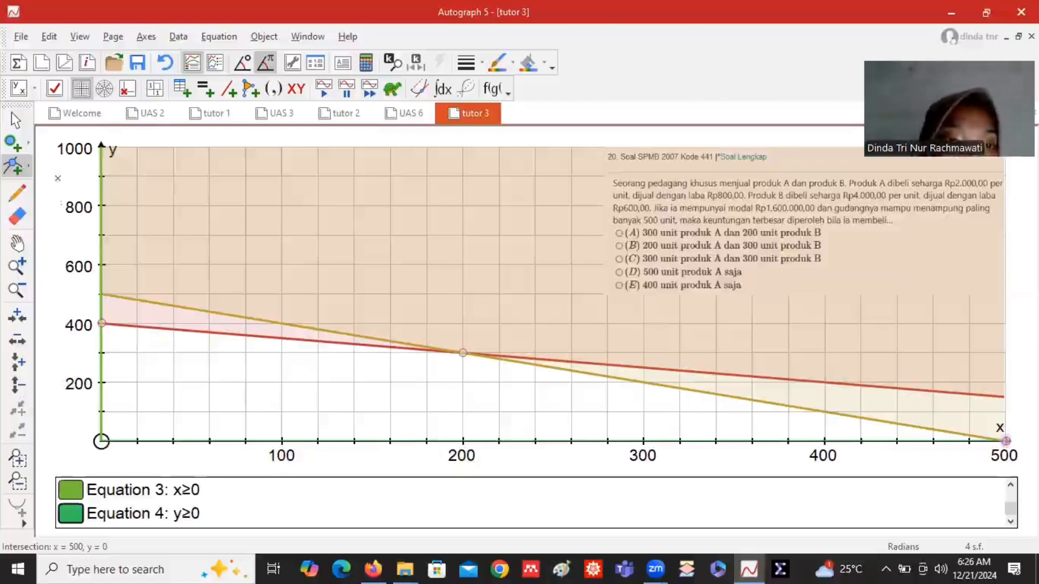
# Select all three corner points and show labels that display their coordinate values without the point names.
pyautogui.click(16, 120)
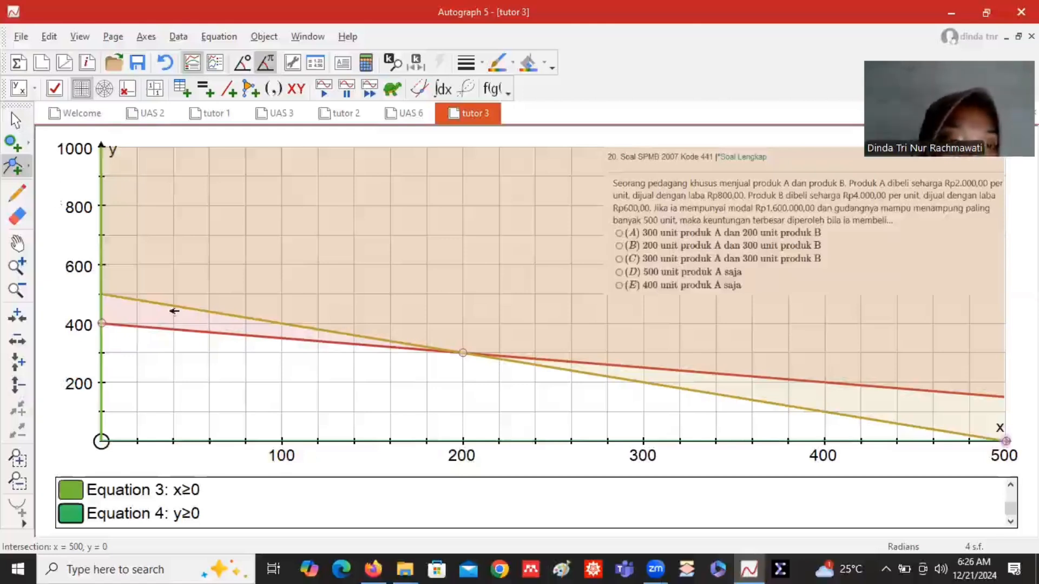
pyautogui.click(104, 324)
pyautogui.click(463, 353)
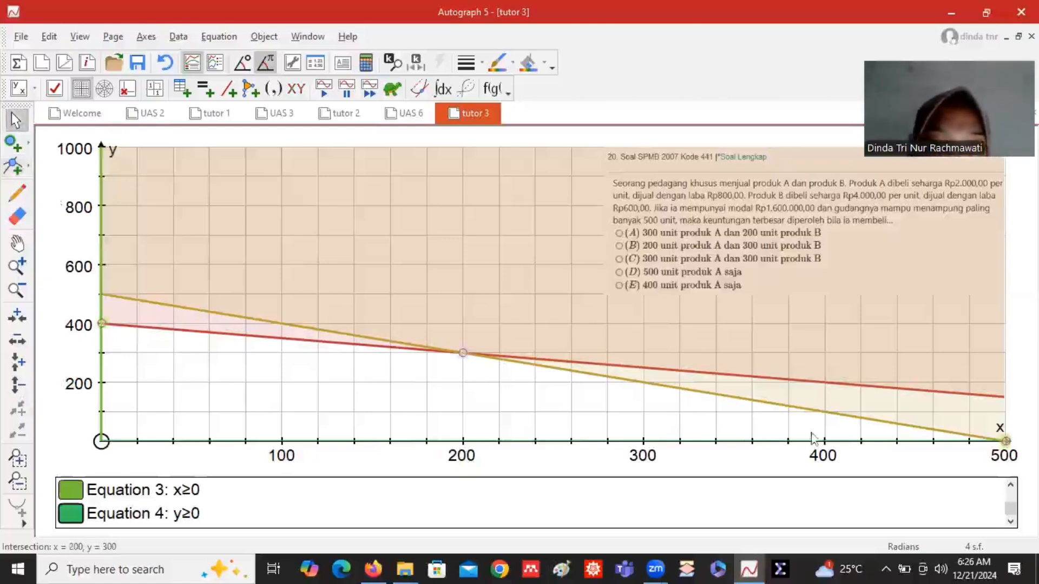
pyautogui.rightClick(526, 395)
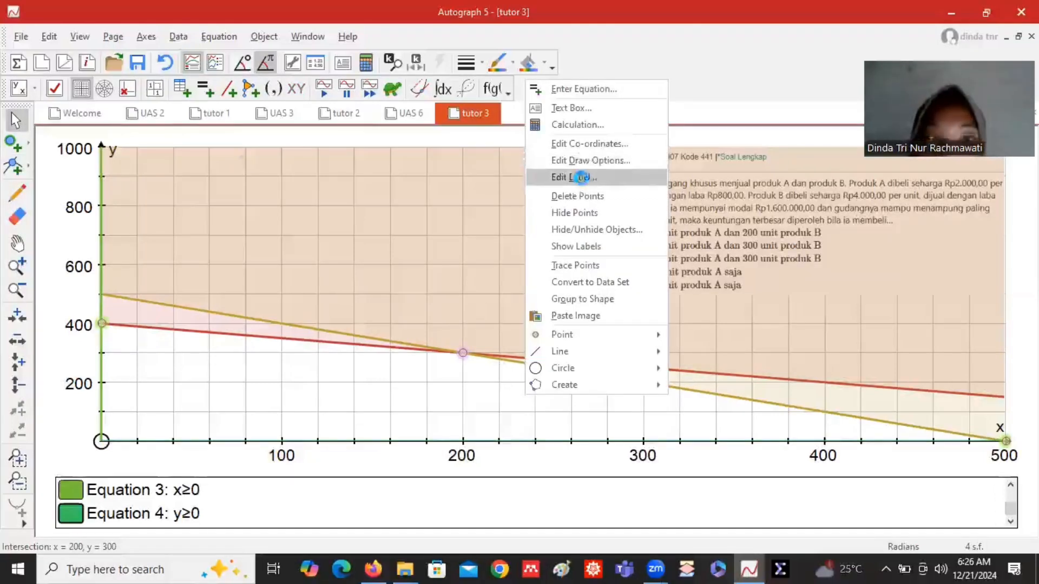
pyautogui.click(581, 177)
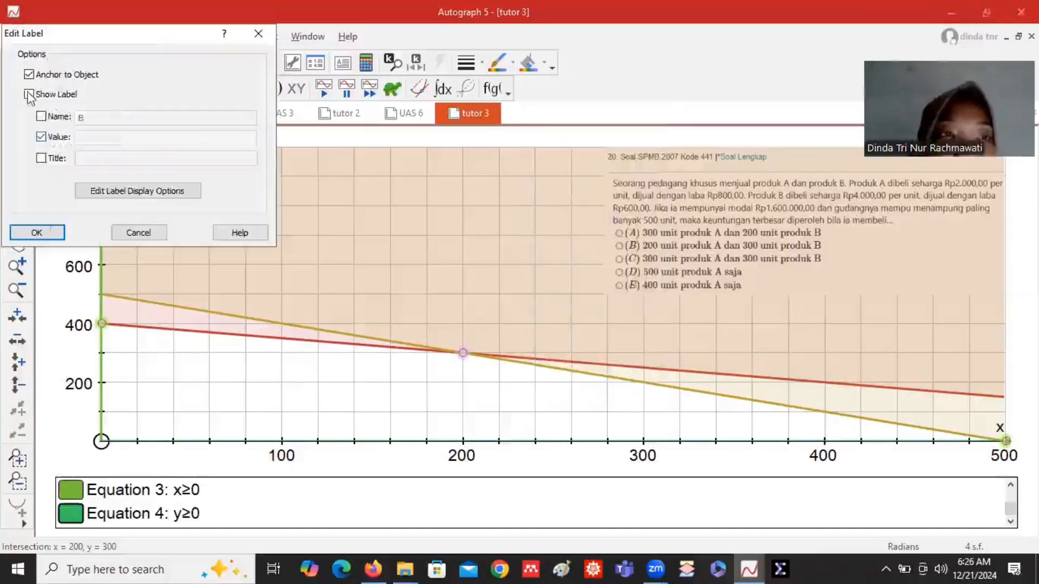
pyautogui.click(30, 95)
pyautogui.click(48, 230)
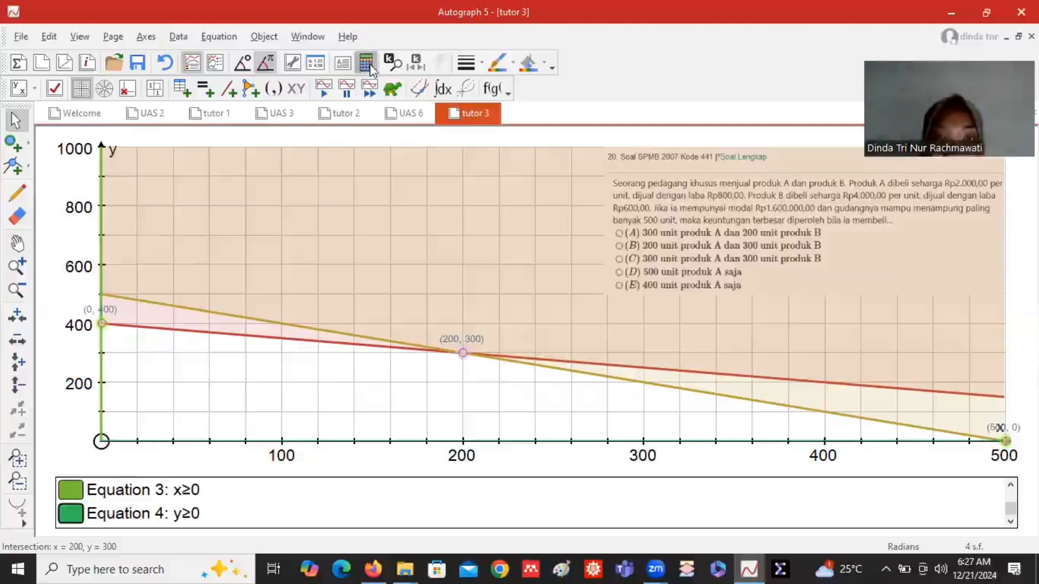
# Add a calculation box for 800(0)+600(400), place it below the red line and point its callout arrow at the corner (0, 400).
pyautogui.click(366, 63)
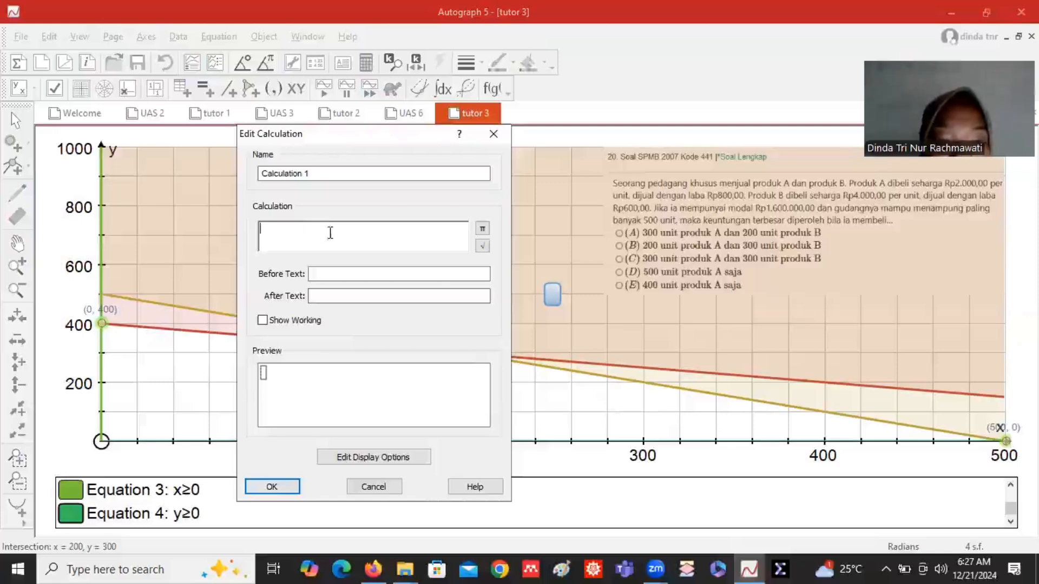
pyautogui.write('8')
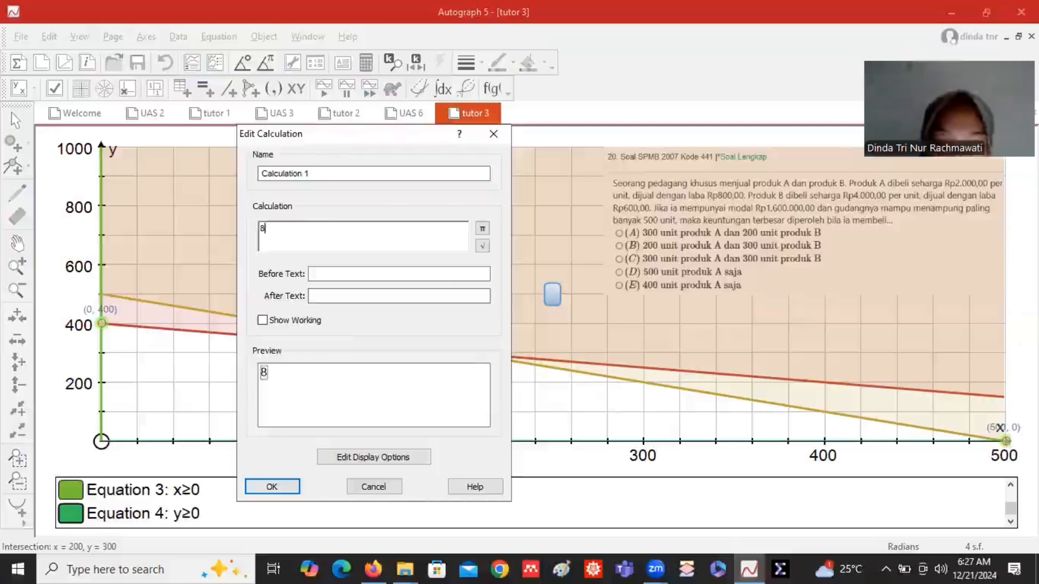
pyautogui.write('00(')
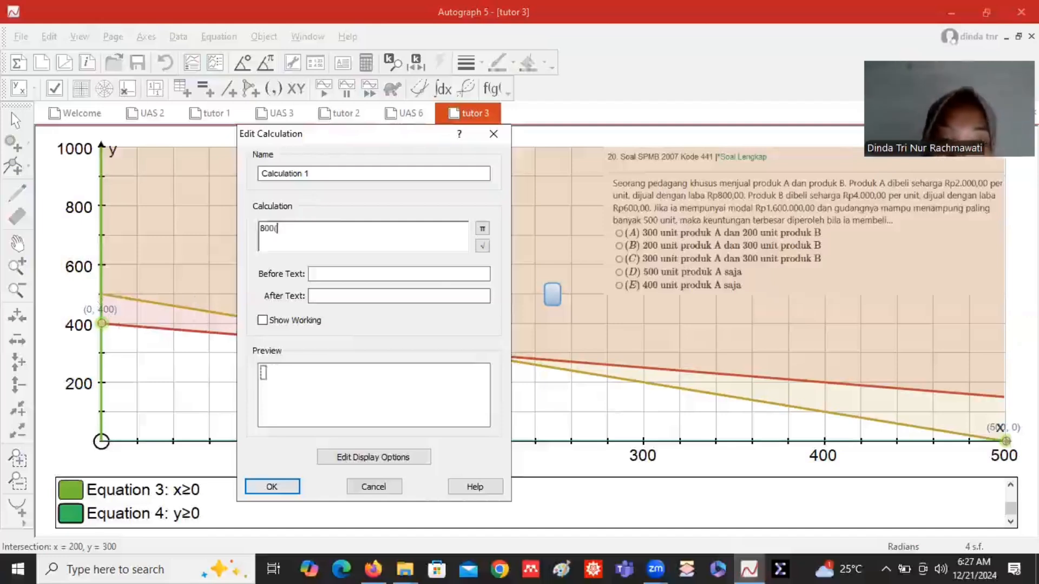
pyautogui.write('0)+')
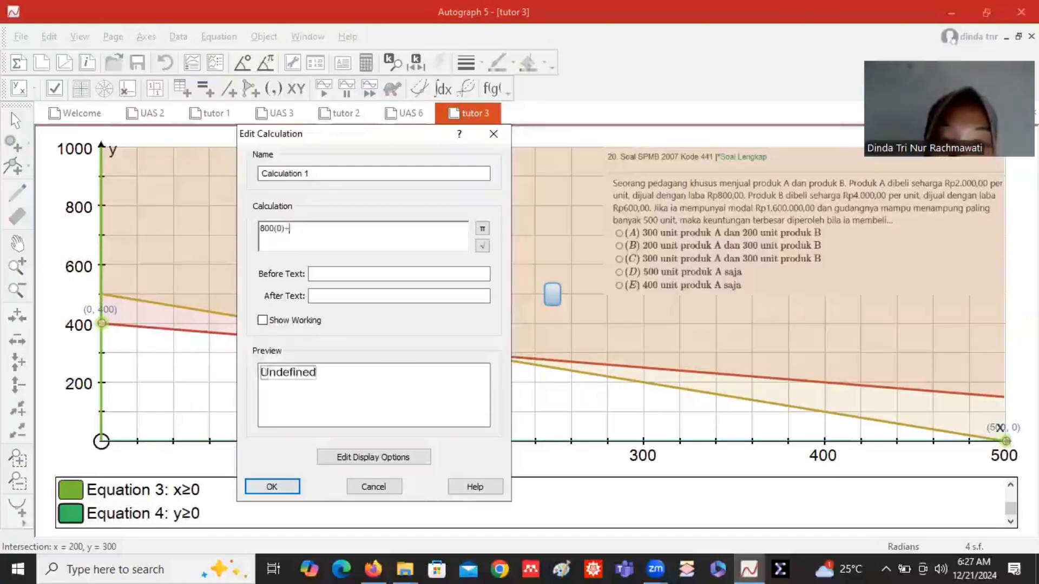
pyautogui.write('600(')
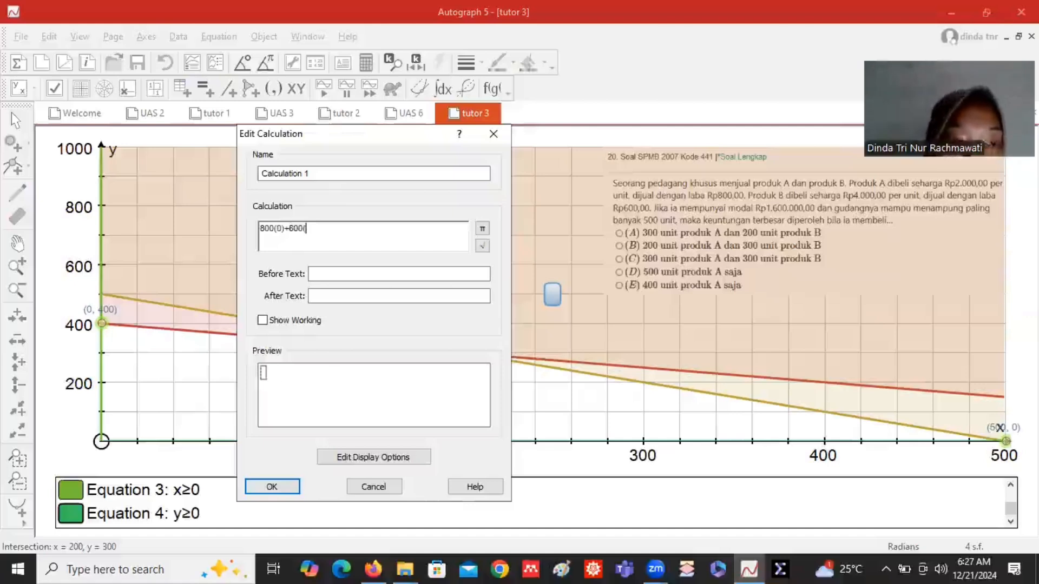
pyautogui.write('400')
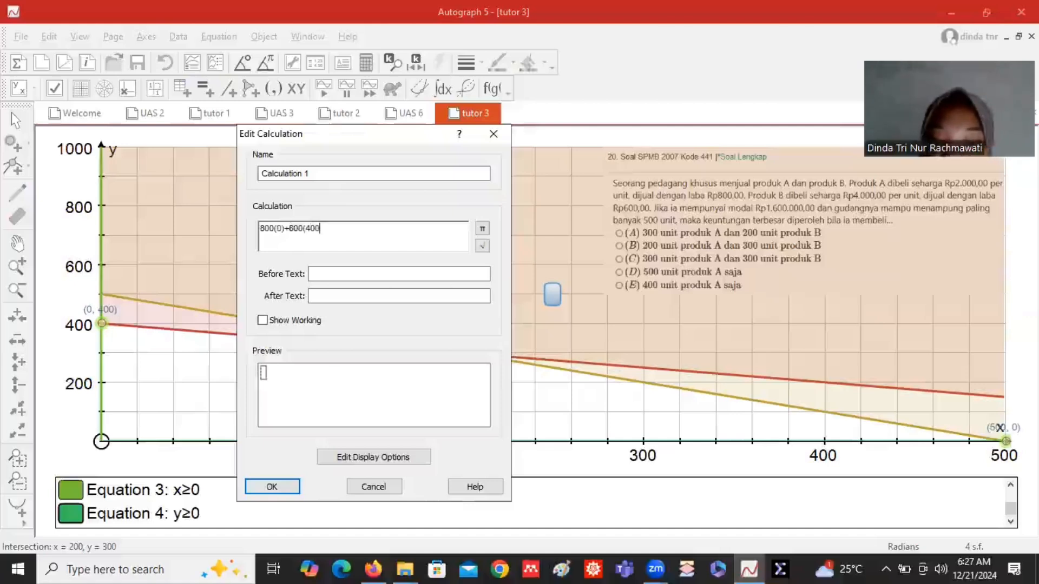
pyautogui.write(')')
pyautogui.click(272, 486)
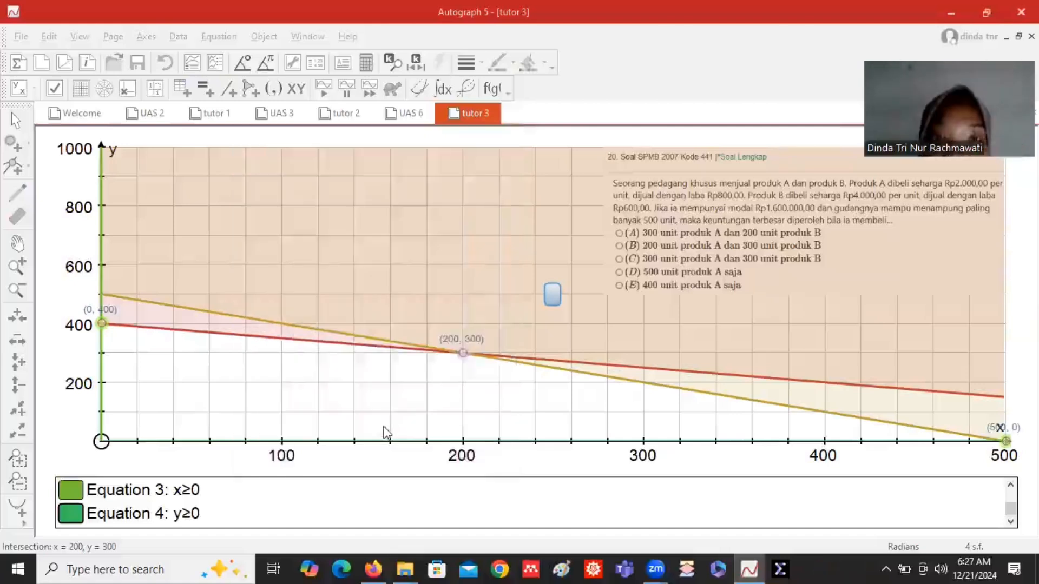
pyautogui.moveTo(552, 295); pyautogui.dragTo(170, 362)
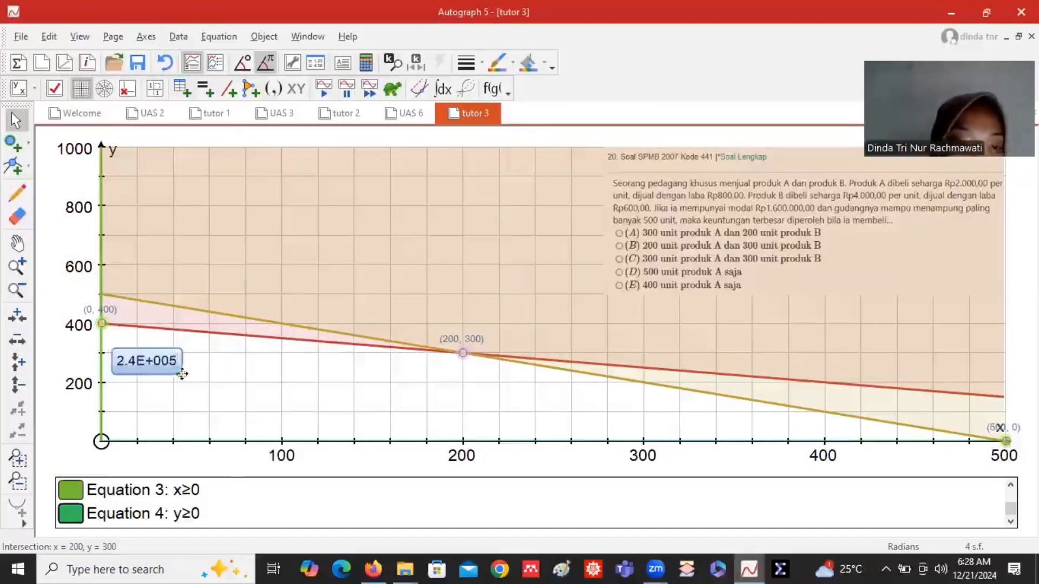
pyautogui.click(104, 322)
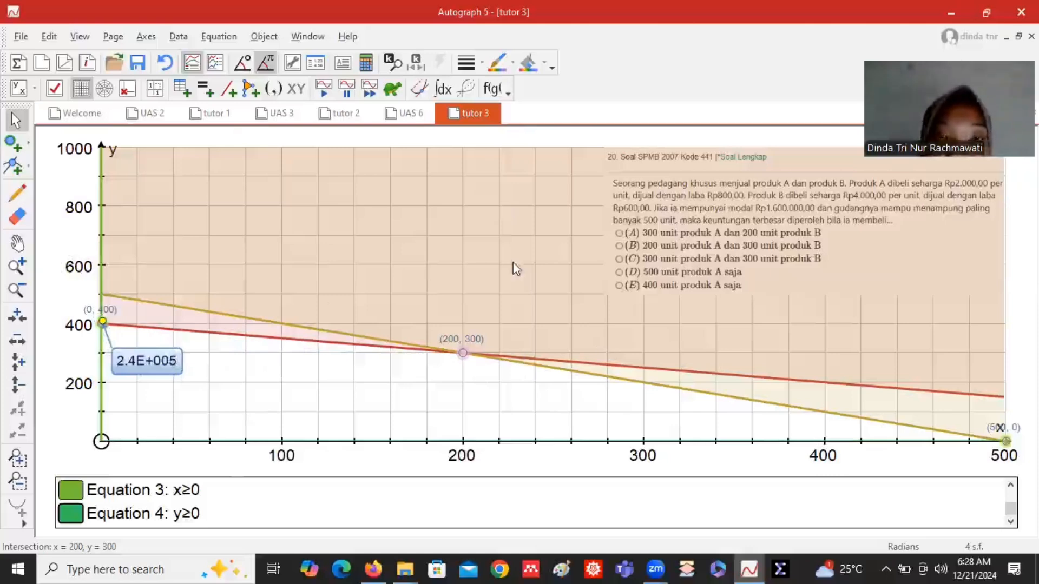
# Open the UAS 6 page to view the completed version of this solution.
pyautogui.click(410, 113)
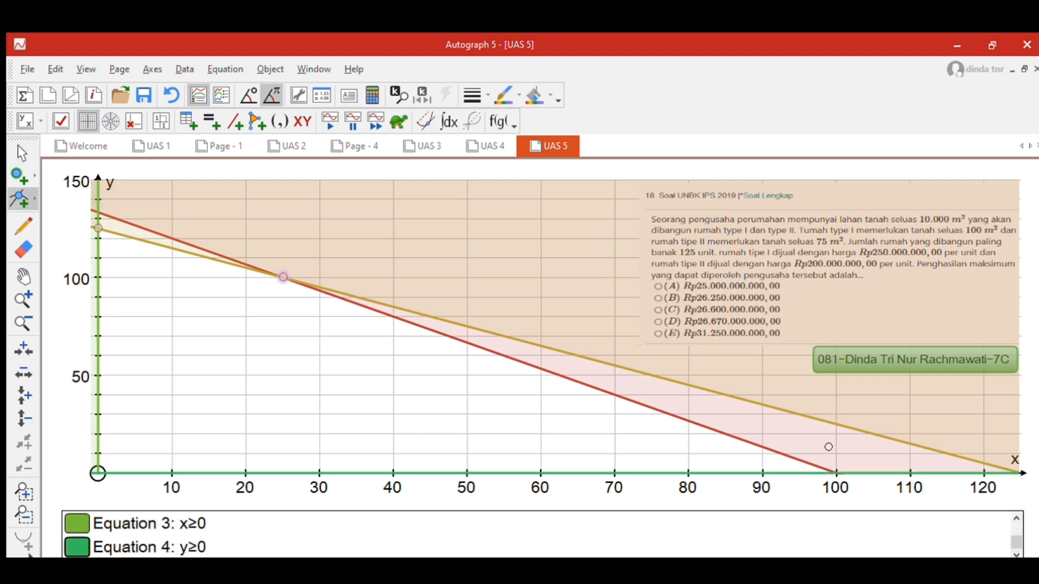
# On the UAS 5 page, point the first calculation's callout at (0, 125) and move the (100, 0) calculation box farther from its corner.
pyautogui.click(699, 406)
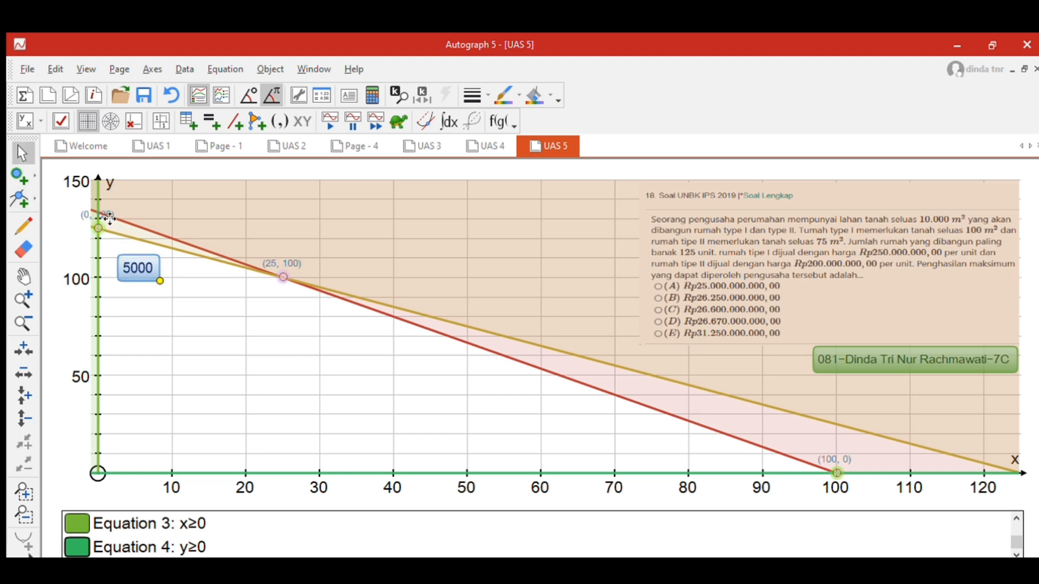
pyautogui.moveTo(110, 218); pyautogui.dragTo(99, 209)
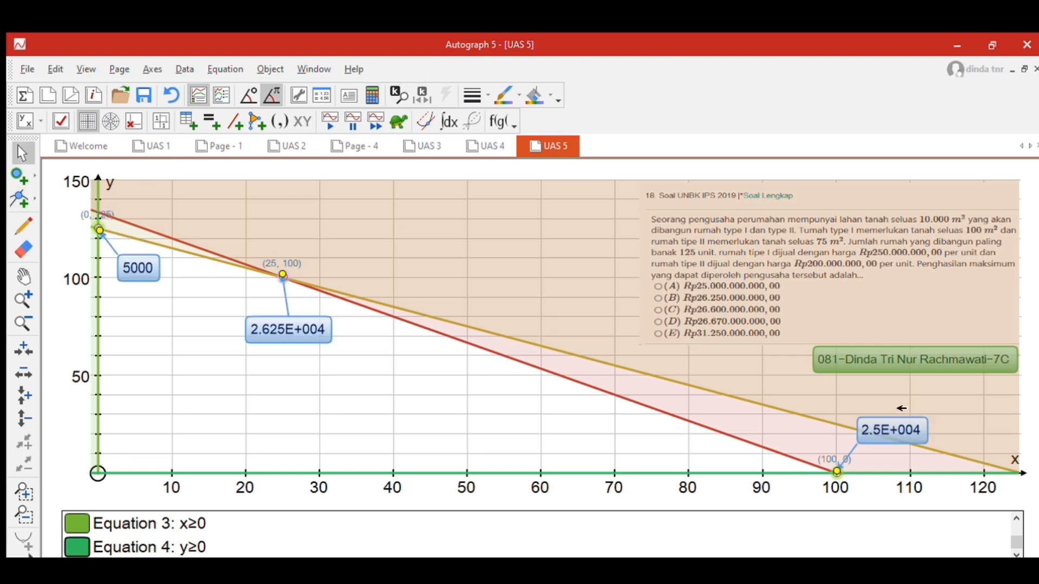
pyautogui.moveTo(901, 409); pyautogui.dragTo(930, 404)
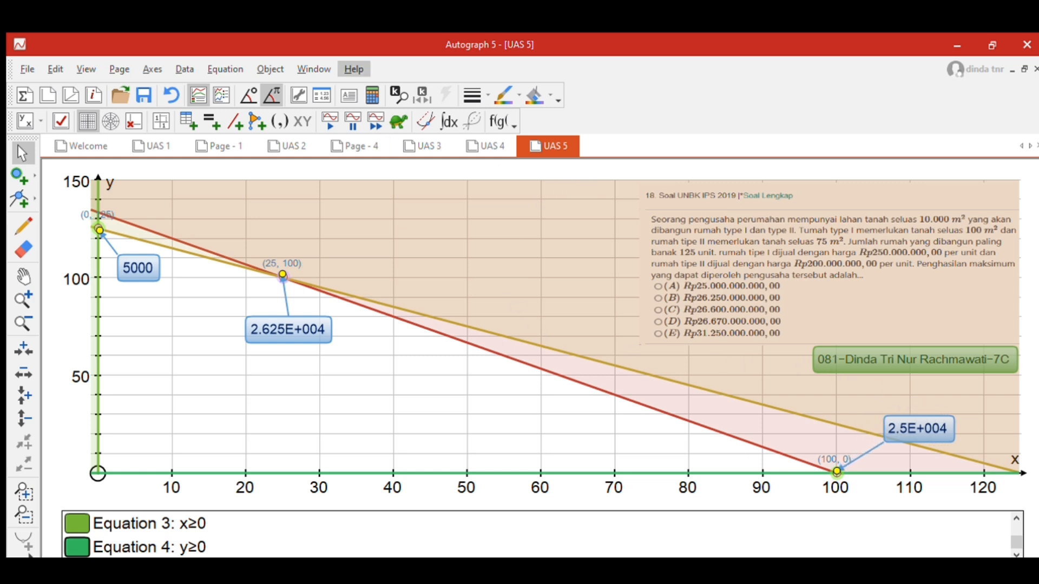
pyautogui.click(349, 96)
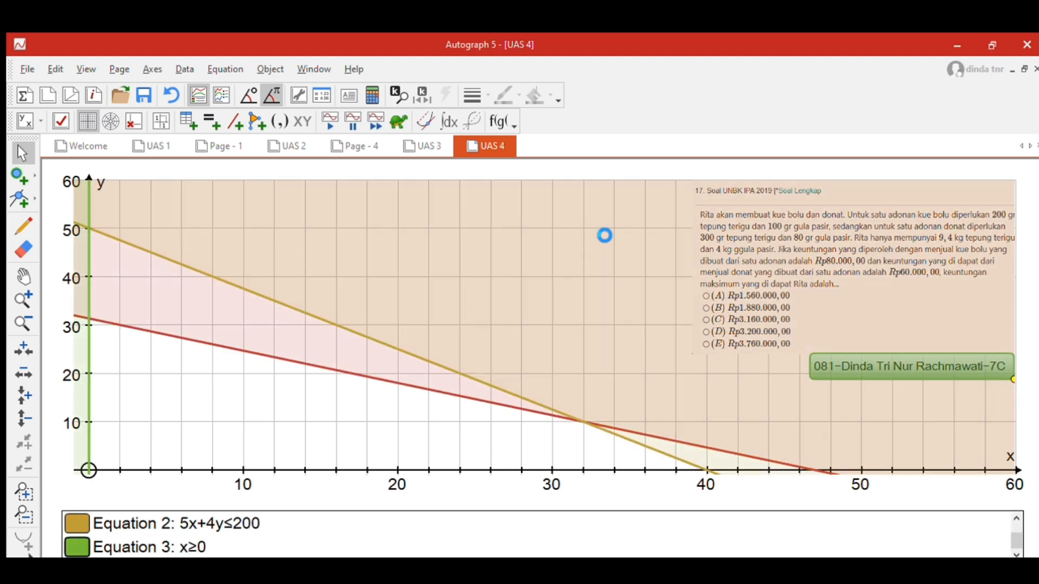
# On the UAS 4 page, mark the corners (0, 31.33) and (32, 10) and point the first calculation's callout at (0, 31.33).
pyautogui.click(21, 198)
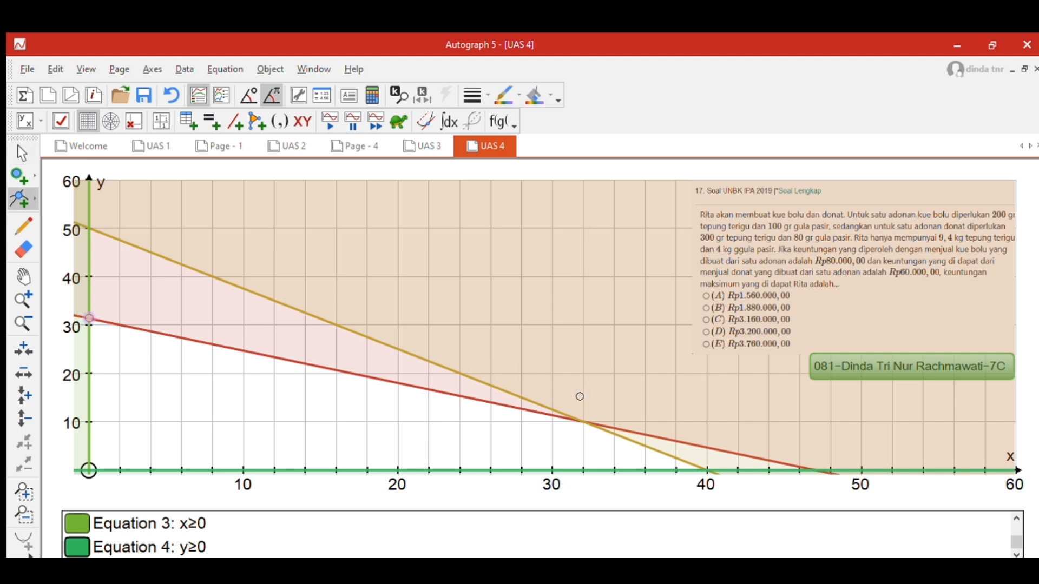
pyautogui.click(585, 421)
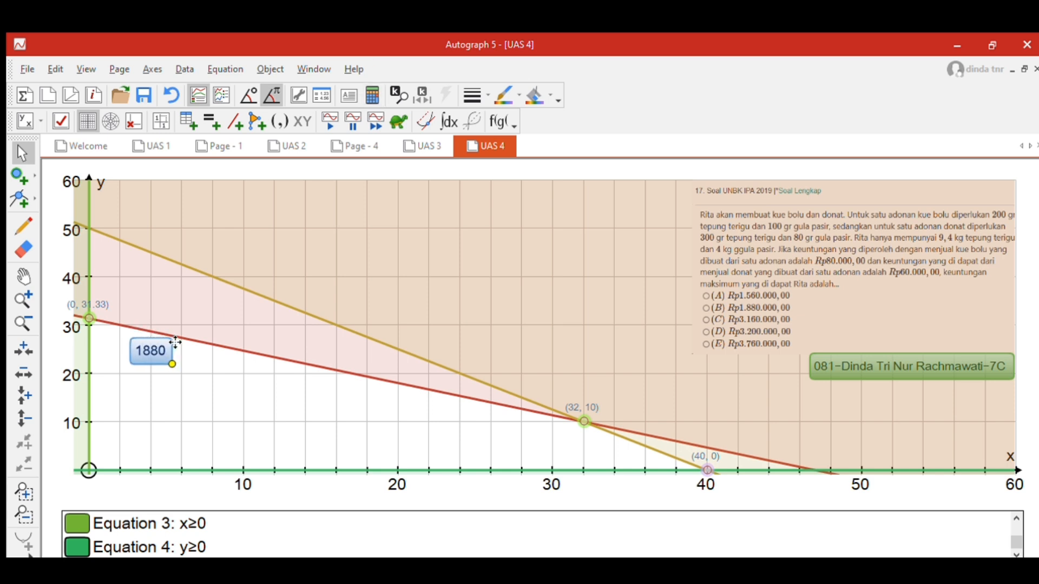
pyautogui.moveTo(175, 342); pyautogui.dragTo(90, 299)
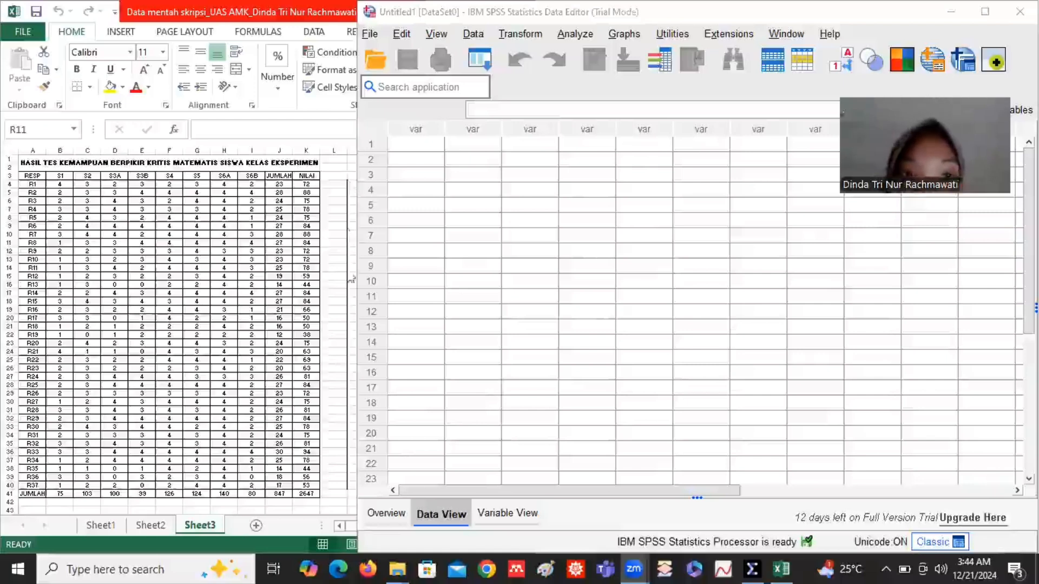
# Switch to the Excel workbook and copy the item scores and totals of respondents R1 to R37 (C5:N41) on Sheet1.
pyautogui.click(117, 529)
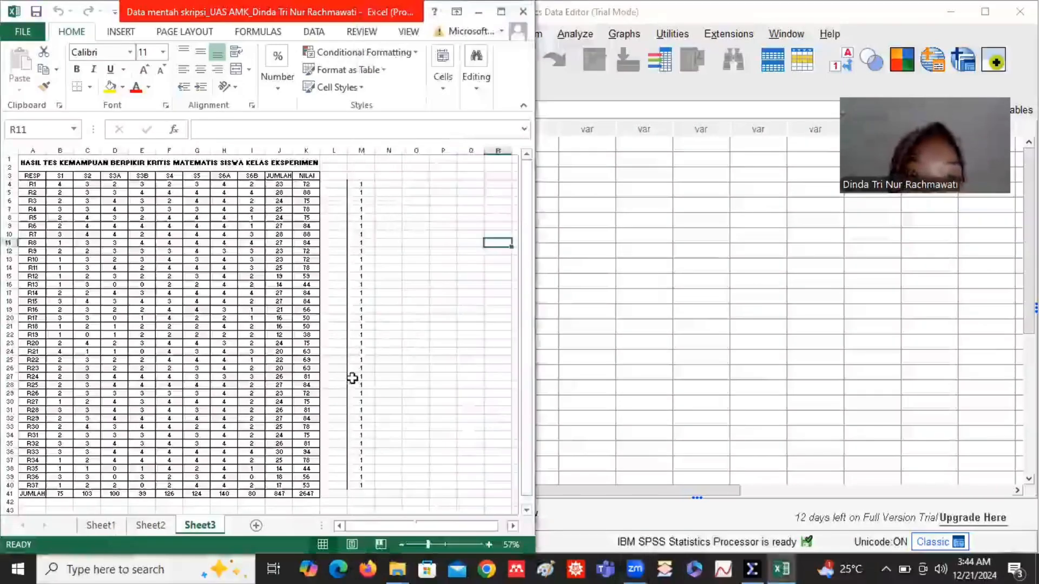
pyautogui.click(111, 528)
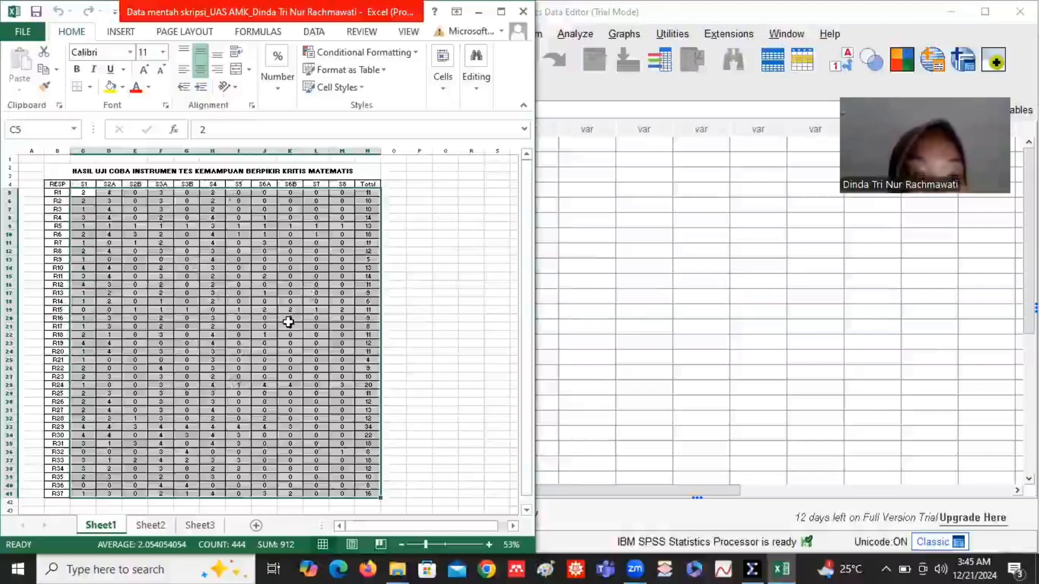
pyautogui.hotkey('ctrl', 'c')
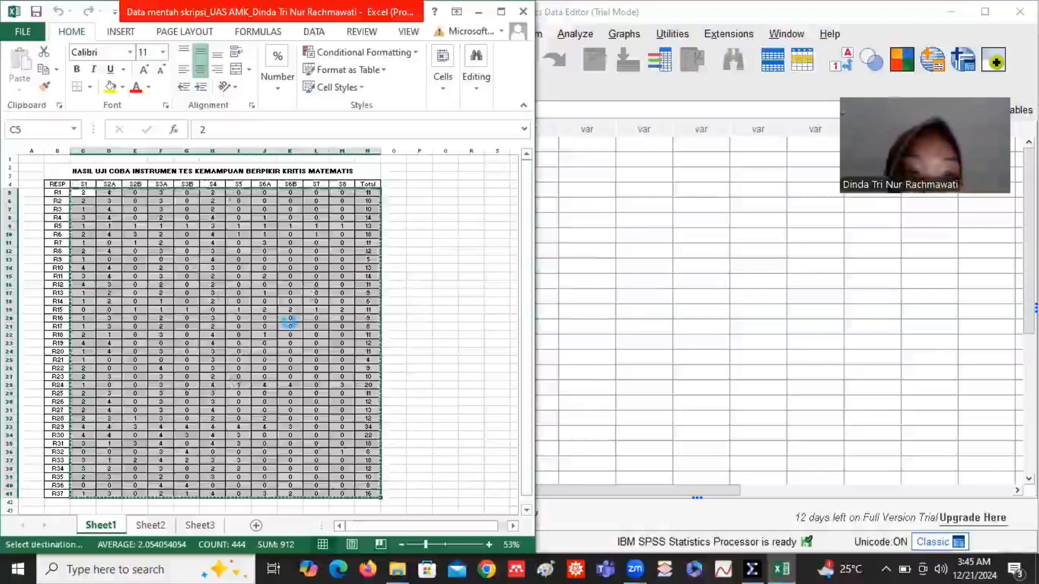
# Switch to SPSS and paste the copied scores into the empty dataset, starting at row 1 of the first column.
pyautogui.click(621, 233)
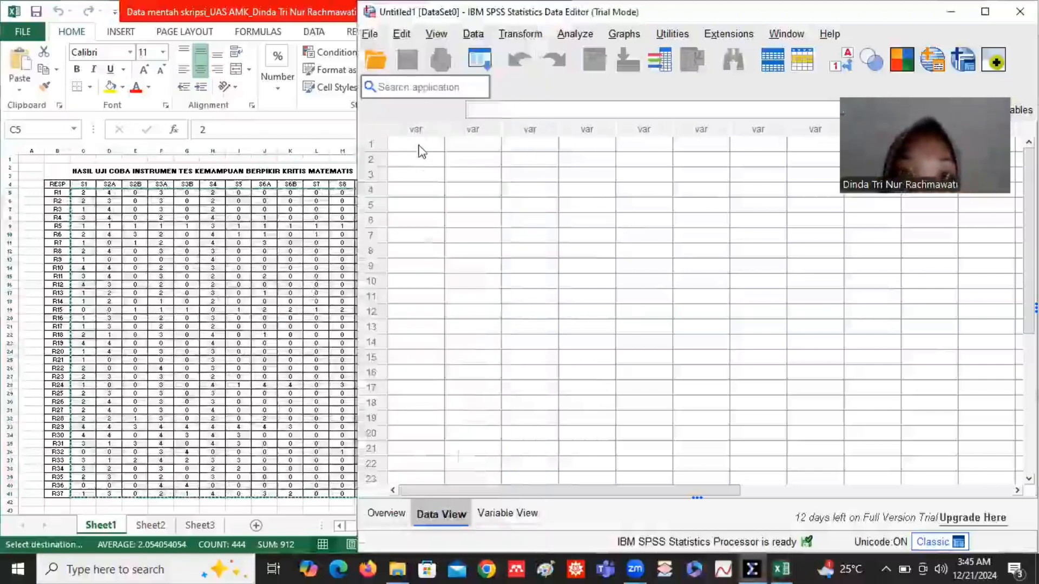
pyautogui.click(420, 145)
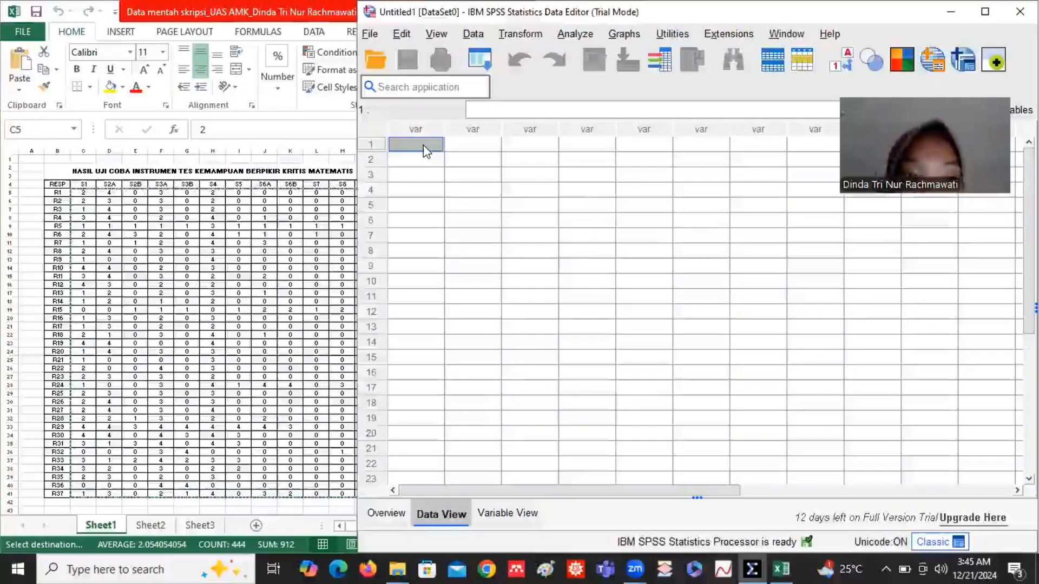
pyautogui.hotkey('ctrl', 'v')
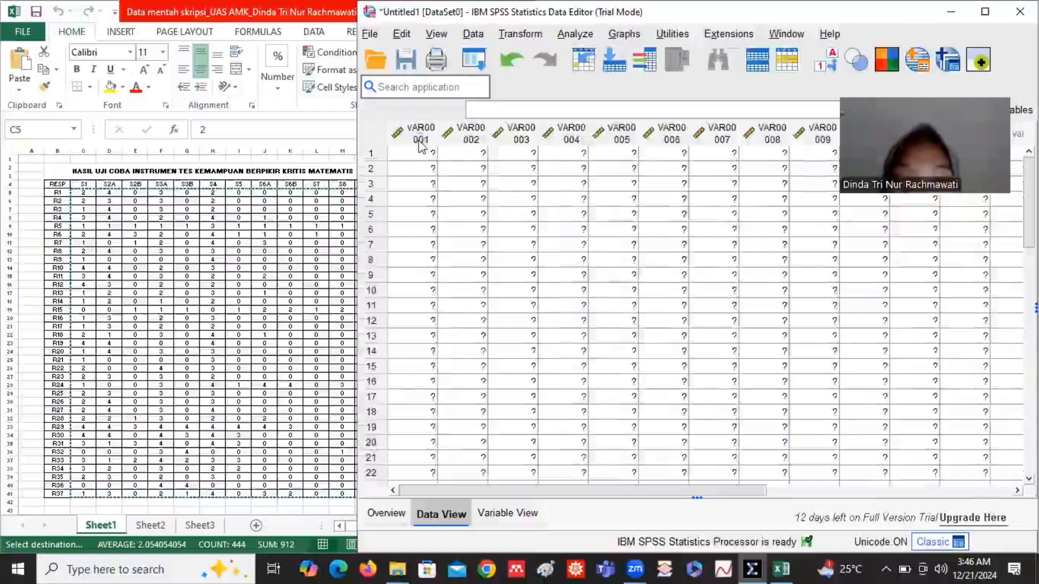
pyautogui.click(984, 12)
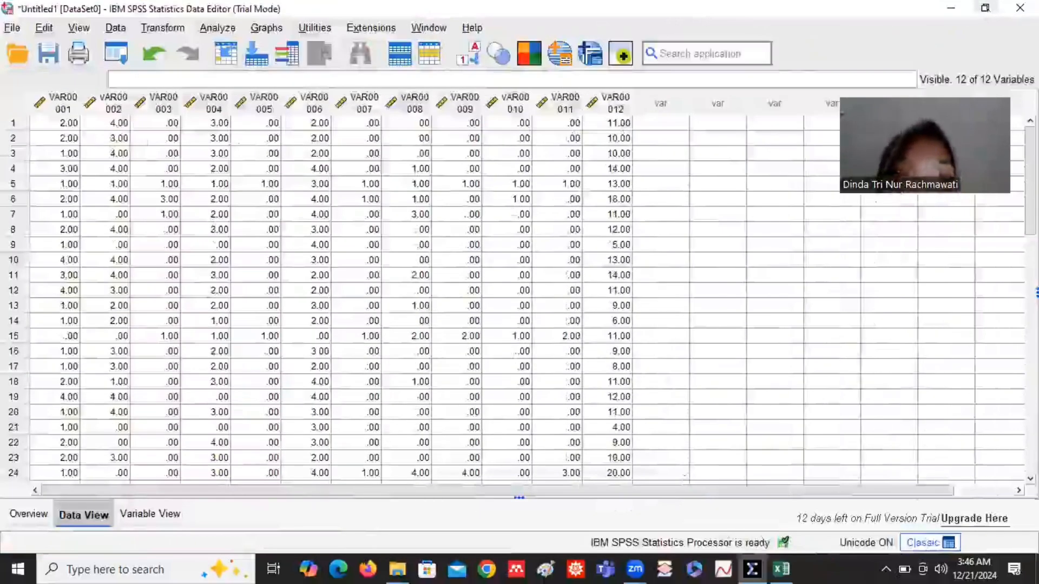
pyautogui.click(985, 8)
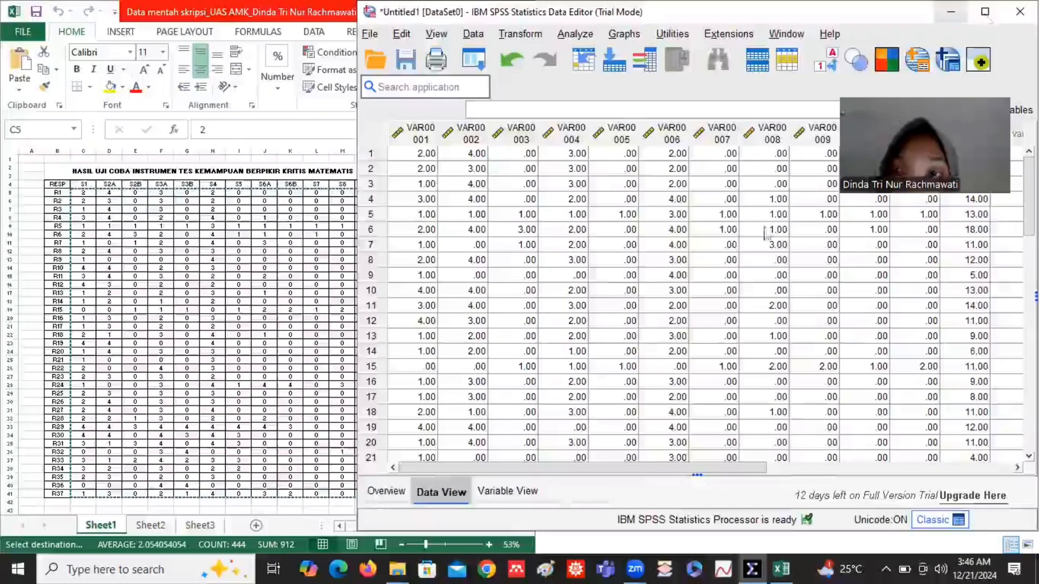
pyautogui.click(984, 12)
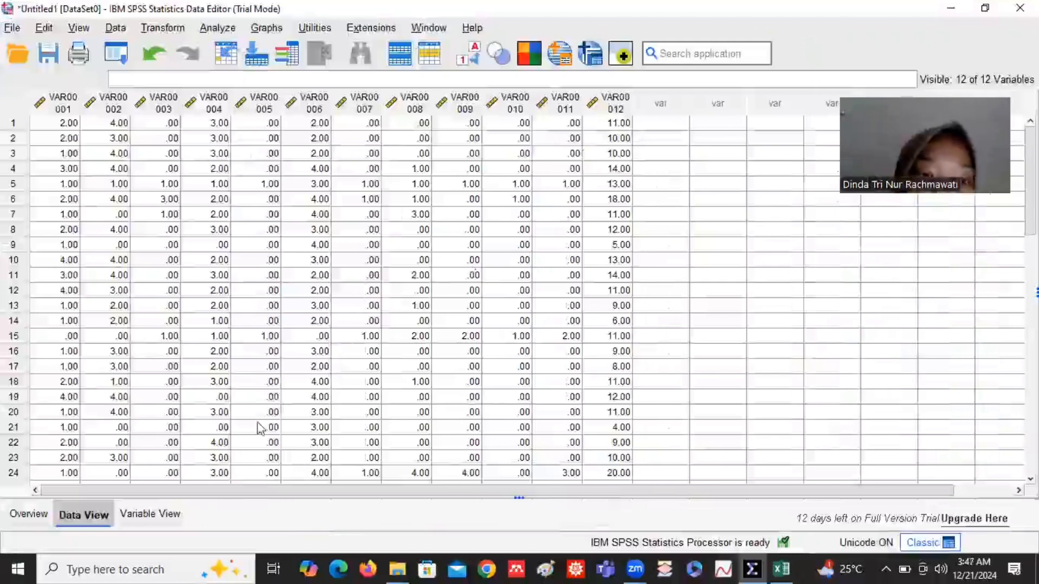
# Rename the twelve variables in order as S1, S2A, S2B, S3A, S3B, S4, S5, S6A, S6B, S7, S8 and Total.
pyautogui.click(152, 517)
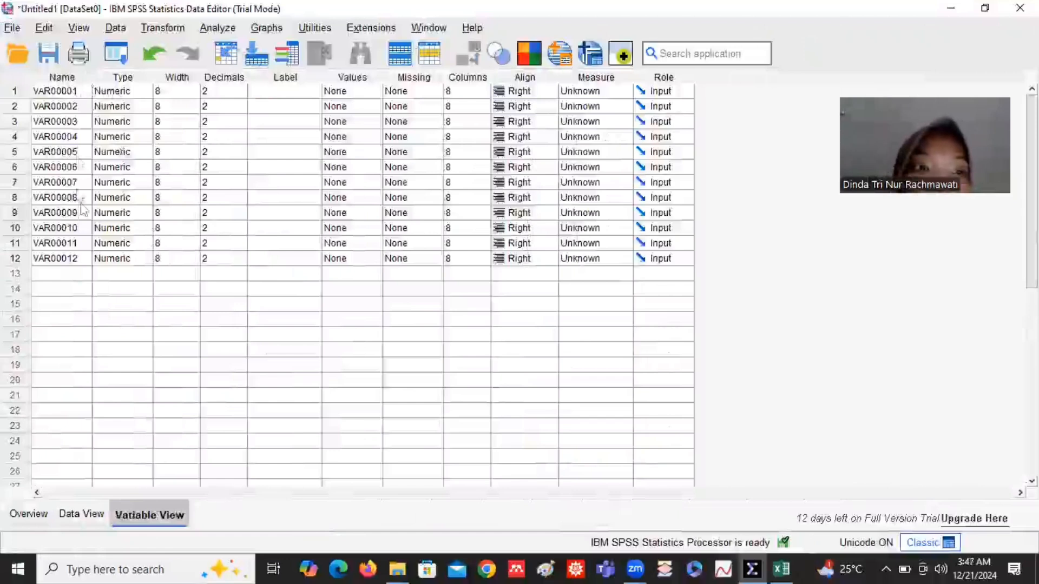
pyautogui.click(88, 95)
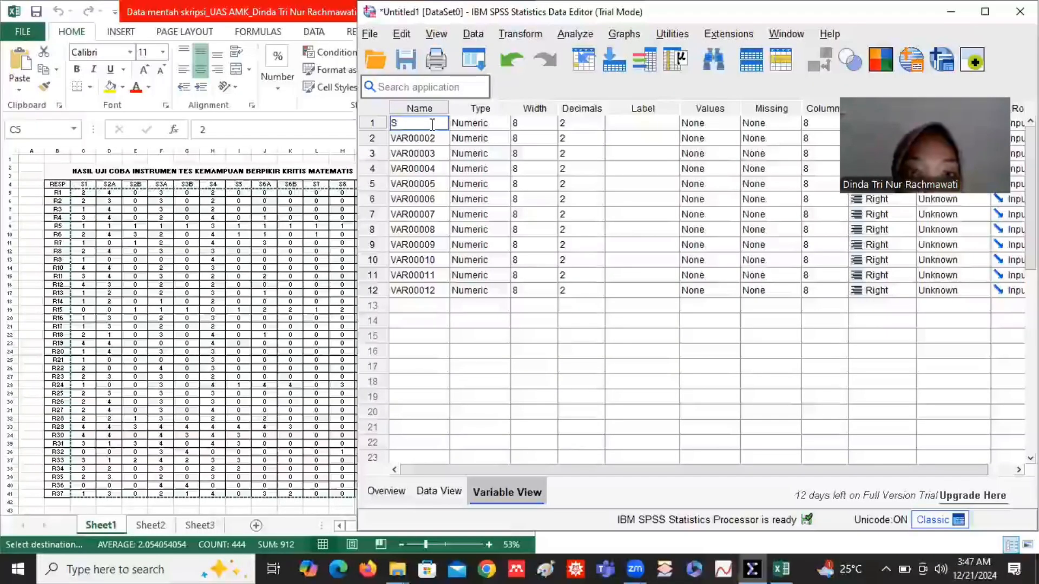
pyautogui.press('Return')
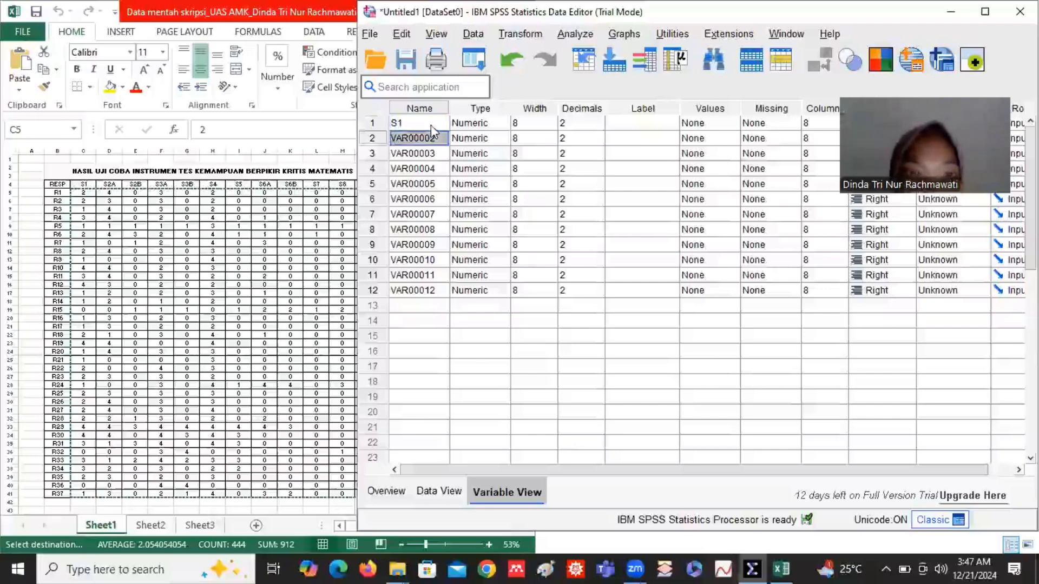
pyautogui.hotkey('ctrl', 'v')
pyautogui.click(411, 292)
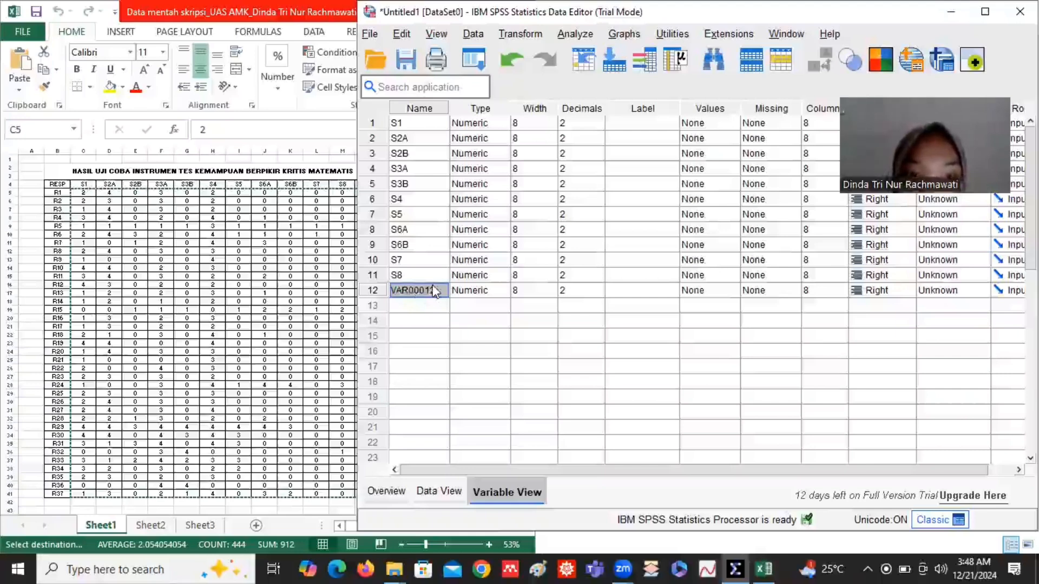
pyautogui.write('T')
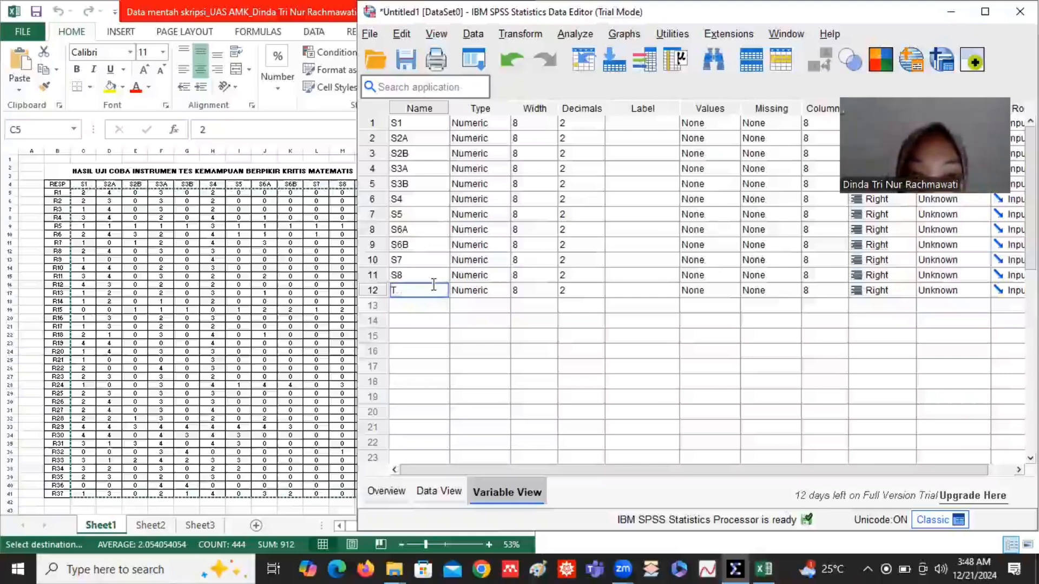
pyautogui.write('otal')
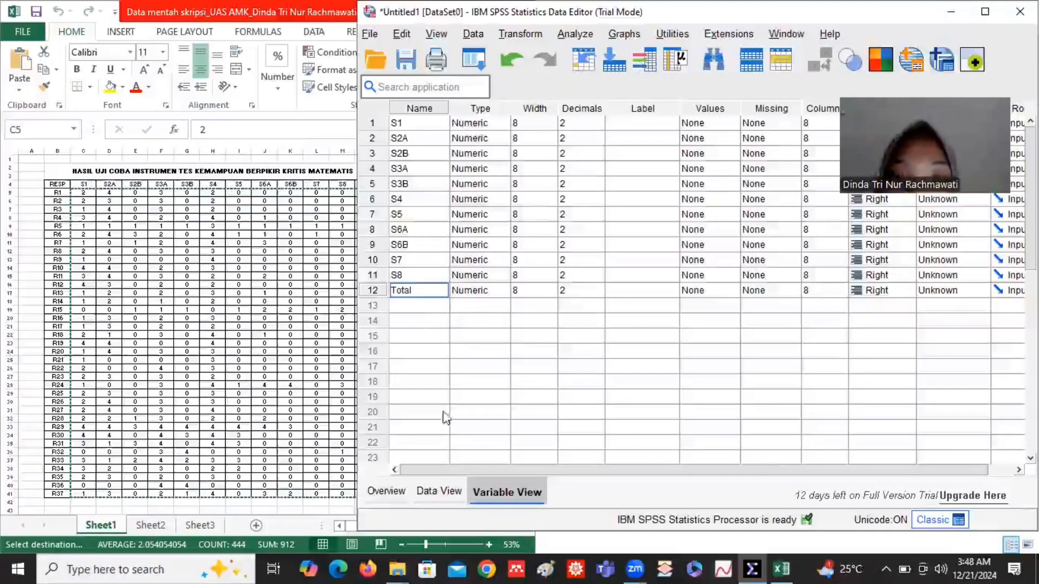
# Run a two-tailed Pearson bivariate correlation on all variables from S1 to Total and review the matrix down to the Total row.
pyautogui.click(447, 493)
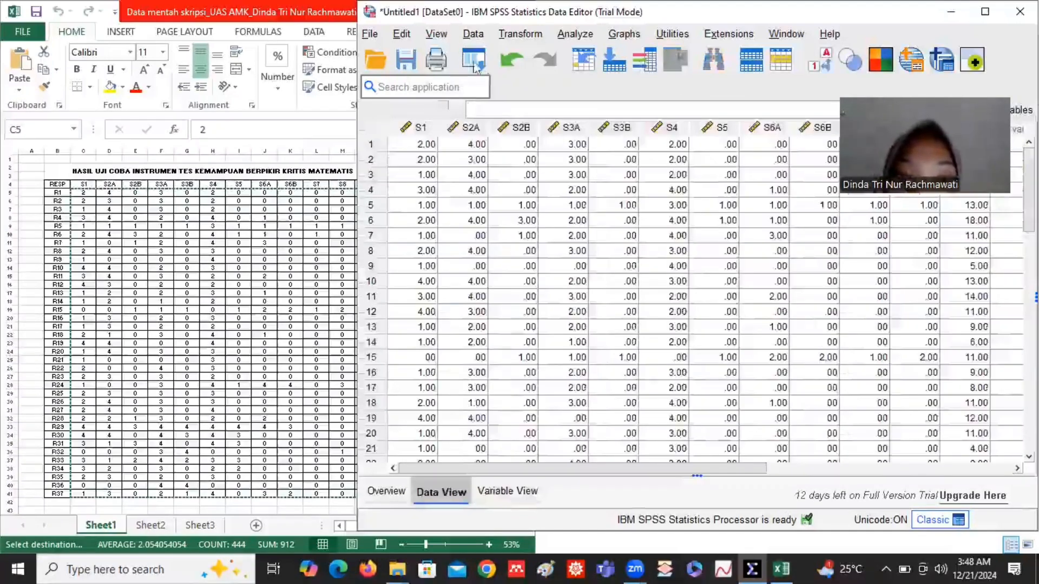
pyautogui.click(986, 12)
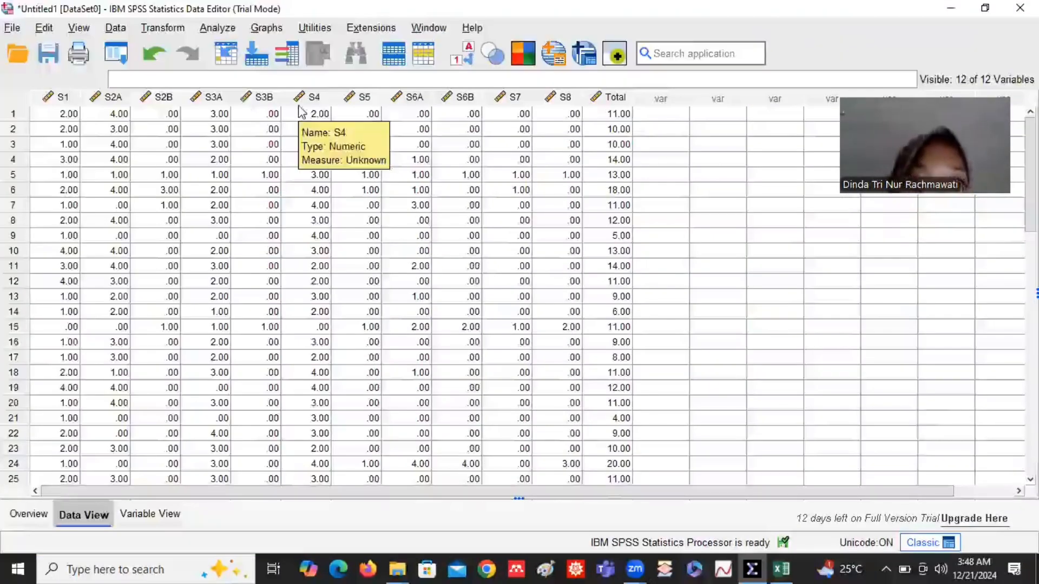
pyautogui.click(217, 30)
pyautogui.moveTo(388, 243)
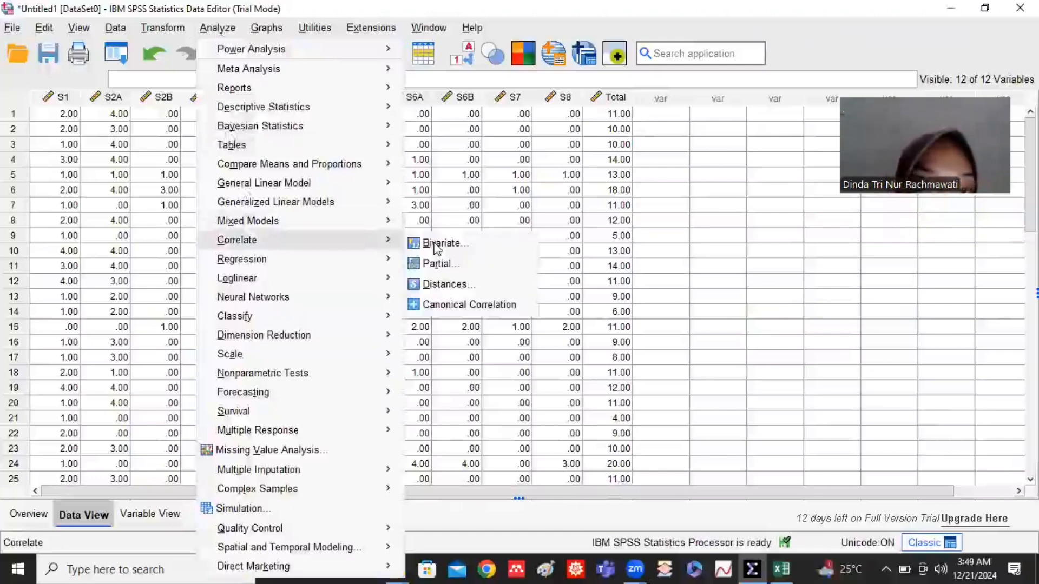
pyautogui.click(438, 245)
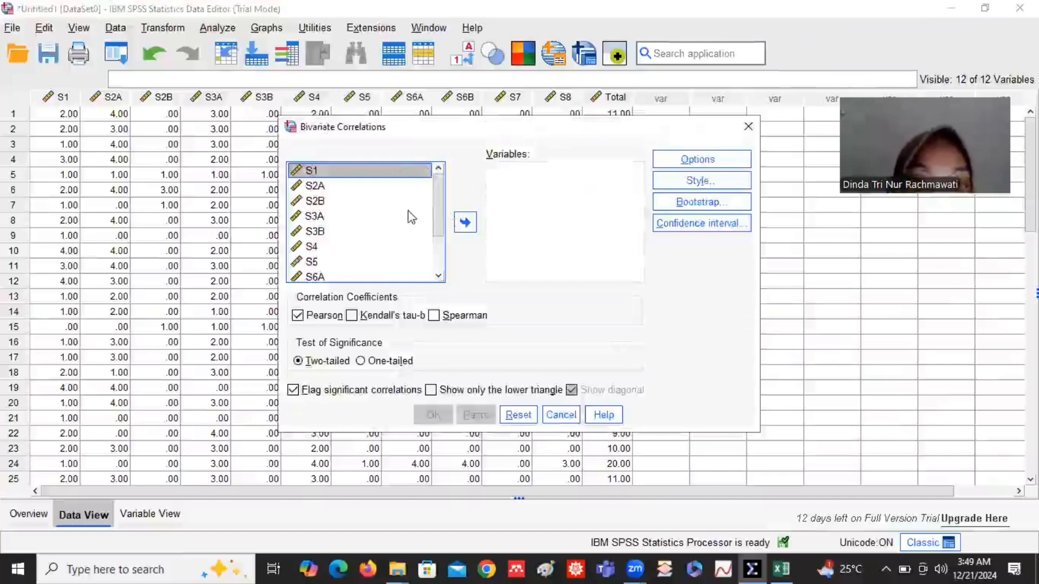
pyautogui.hotkey('ctrl', 'a')
pyautogui.click(465, 222)
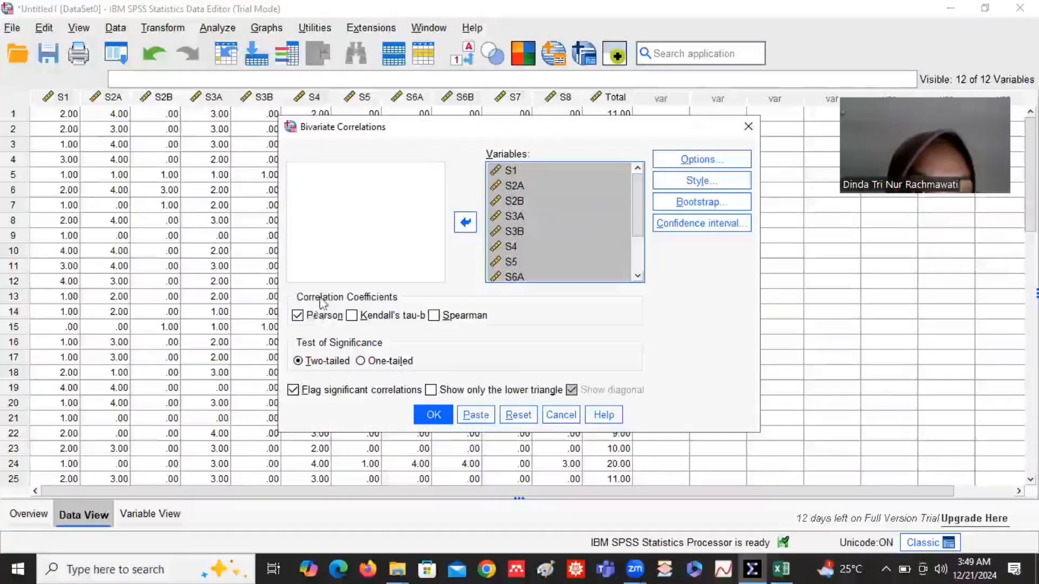
pyautogui.click(433, 415)
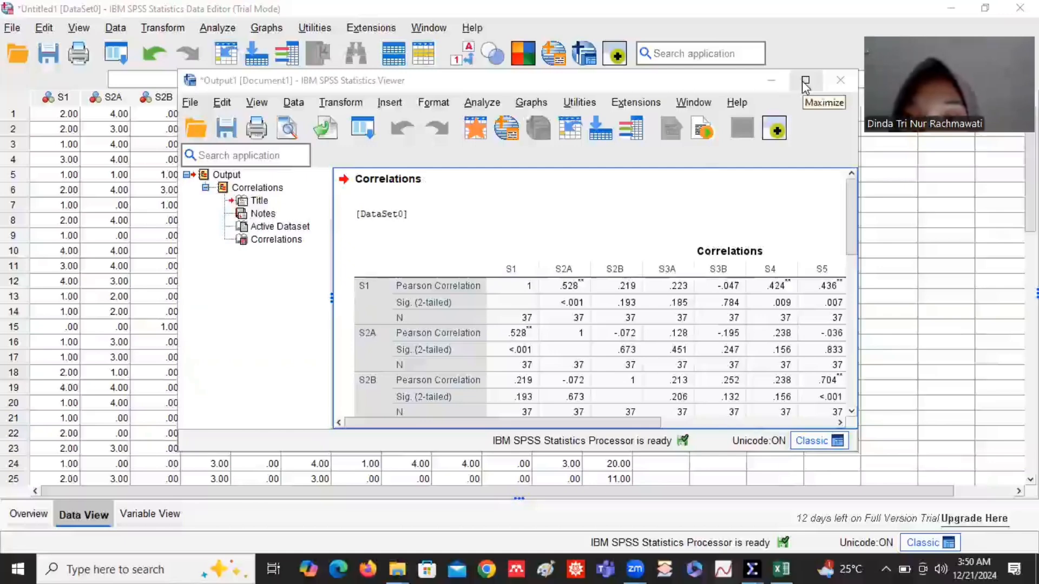
pyautogui.click(805, 81)
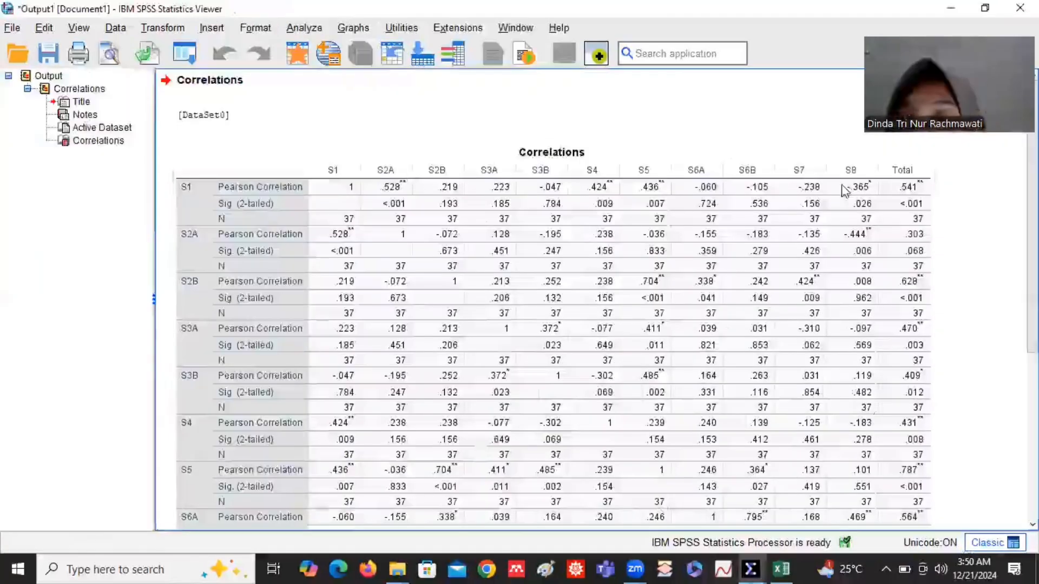
pyautogui.moveTo(1032, 227); pyautogui.dragTo(1033, 393)
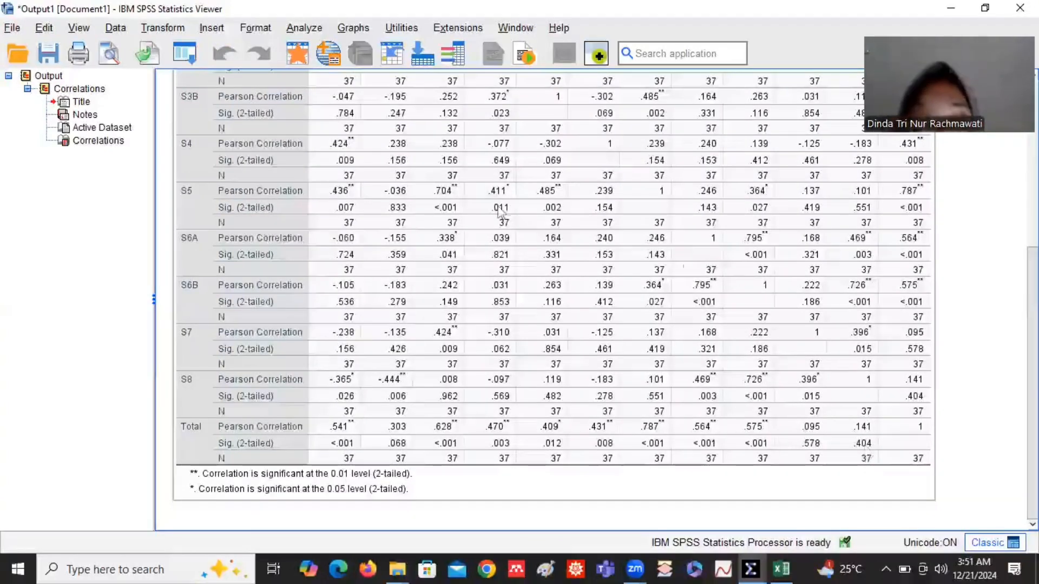
# Return to the dataset and set up a Reliability Analysis with all variables from S1 to Total as items.
pyautogui.click(960, 7)
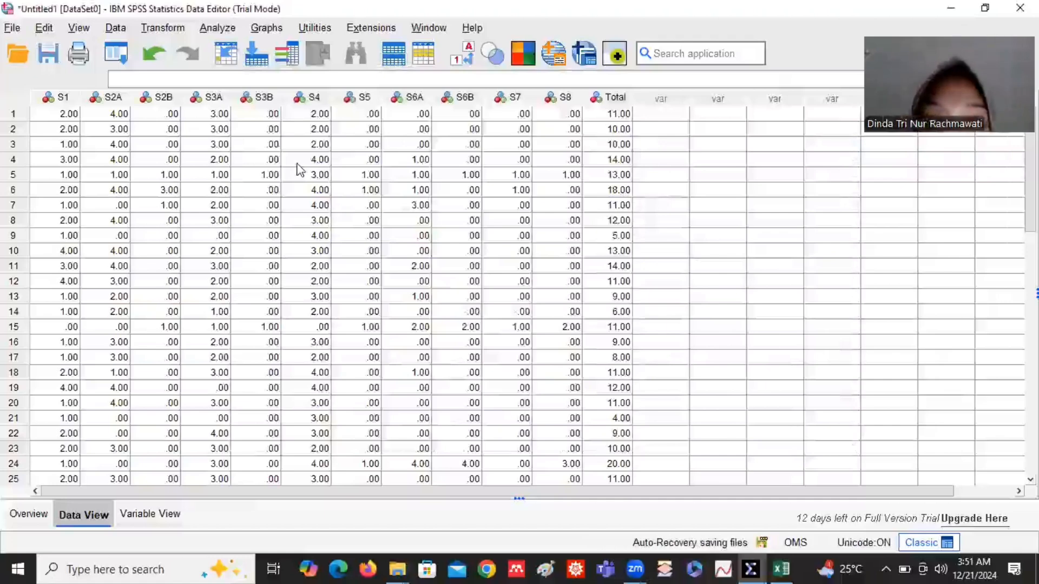
pyautogui.click(220, 31)
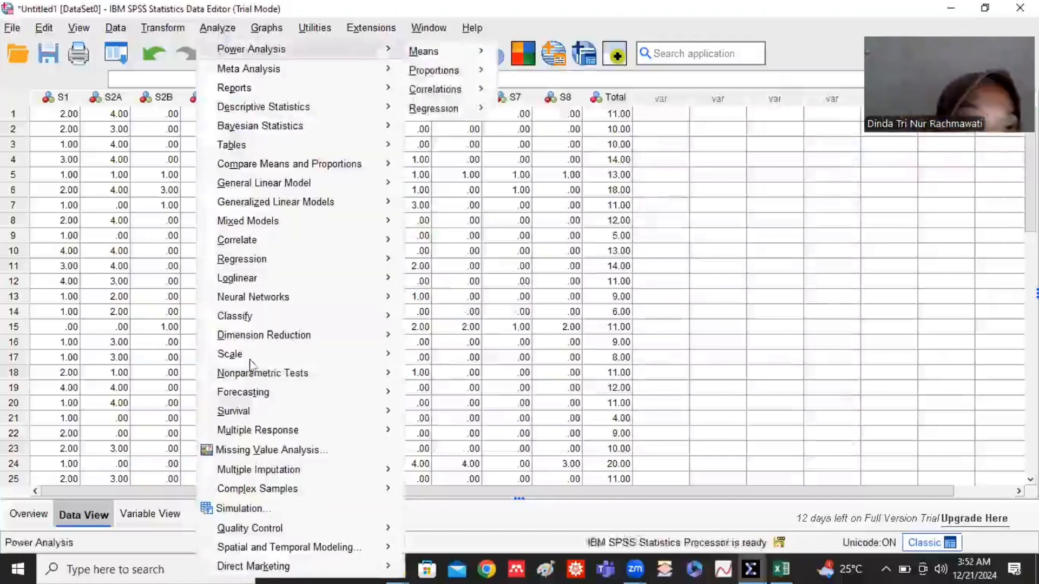
pyautogui.moveTo(233, 354)
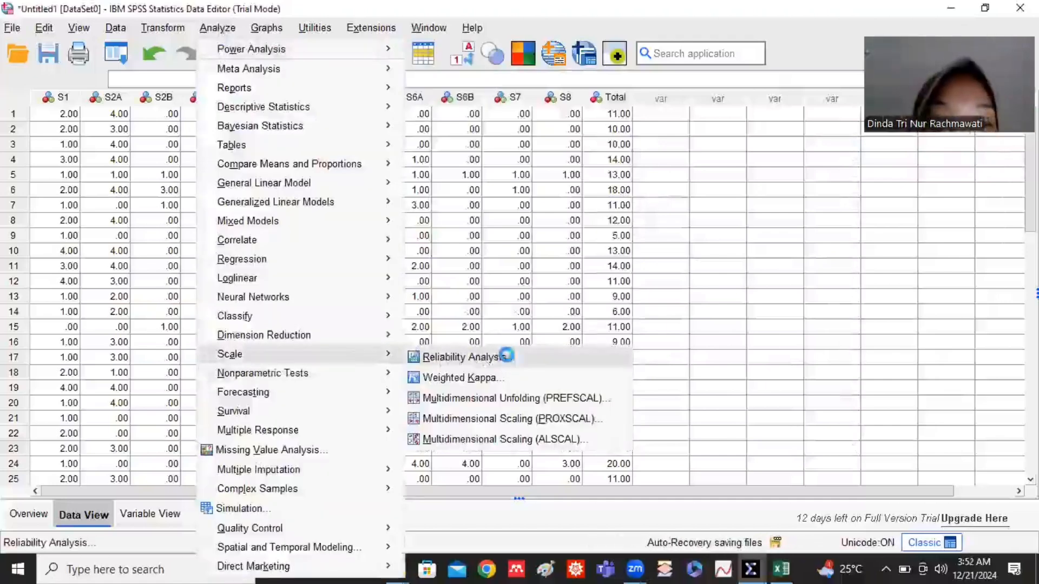
pyautogui.click(465, 357)
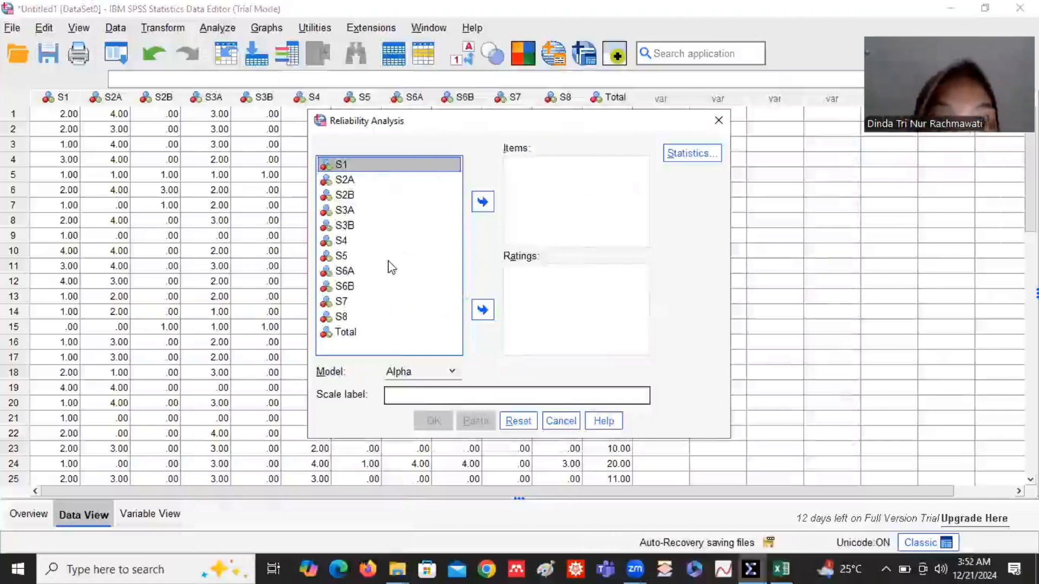
pyautogui.hotkey('ctrl', 'a')
pyautogui.click(483, 202)
# Remove Total from the reliability items and run the analysis on S1 to S8 with the Alpha model.
pyautogui.click(643, 241)
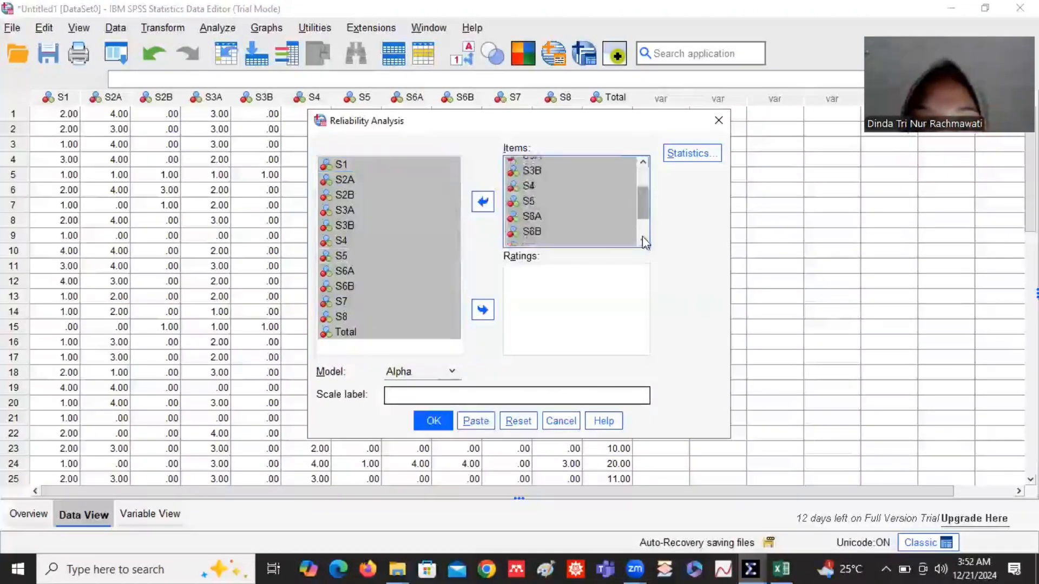
pyautogui.scroll(-1, 573, 234)
pyautogui.click(561, 238)
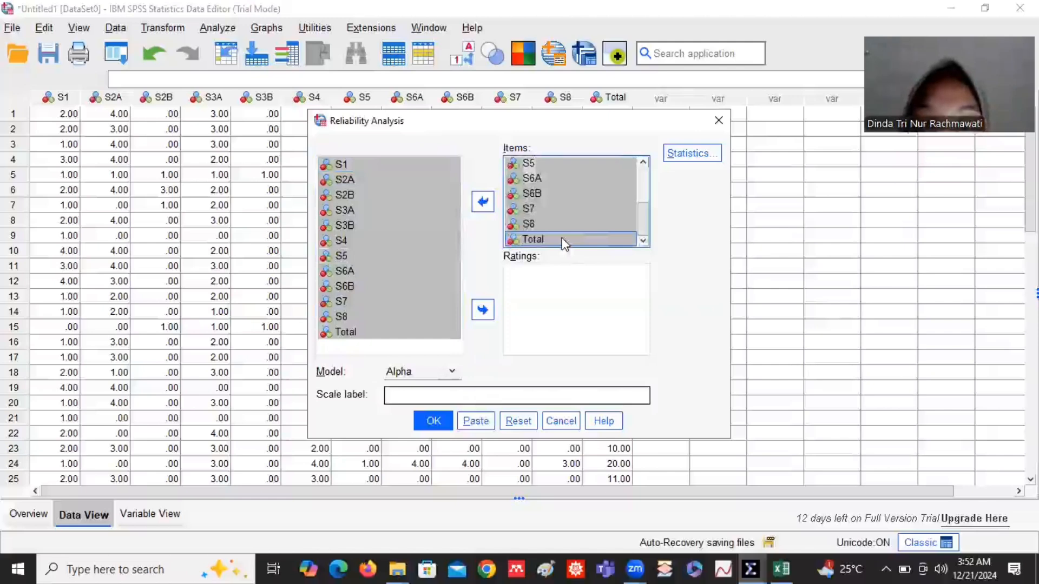
pyautogui.click(483, 203)
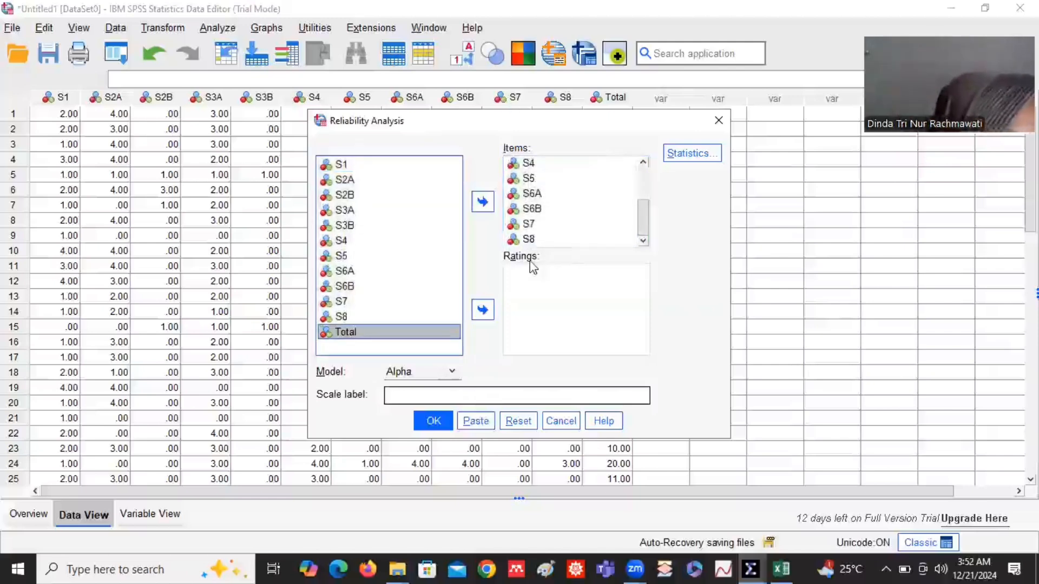
pyautogui.click(435, 422)
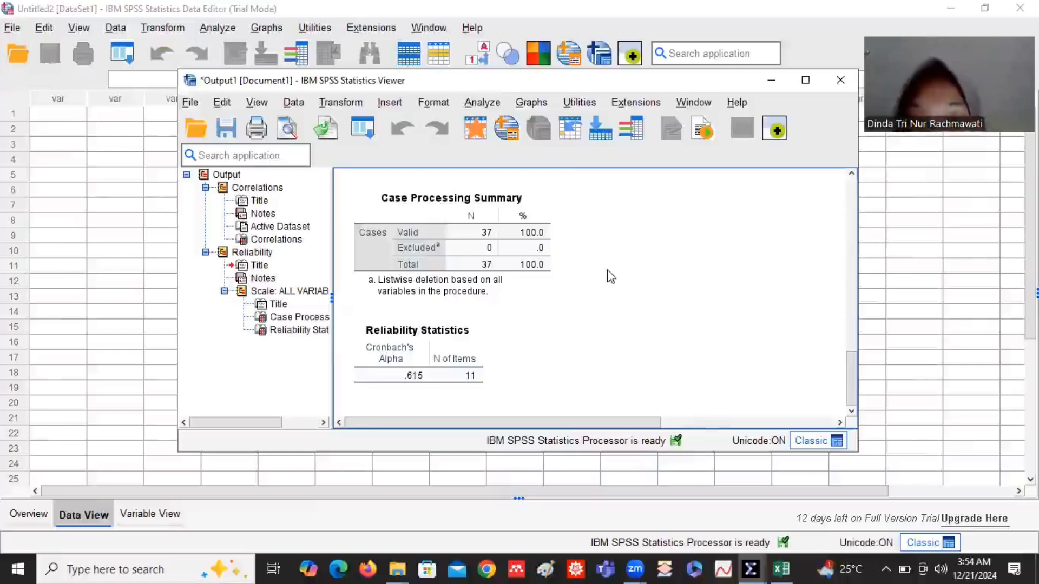
pyautogui.click(774, 82)
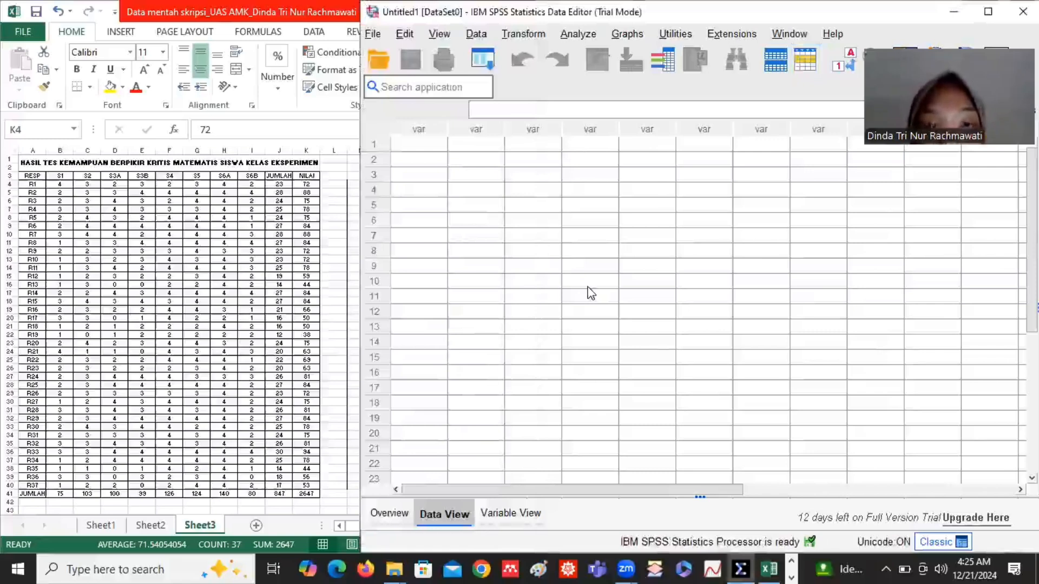
# In the Excel workbook, look over the control-class scores on Sheet2 and the experimental-class scores on Sheet3.
pyautogui.click(590, 293)
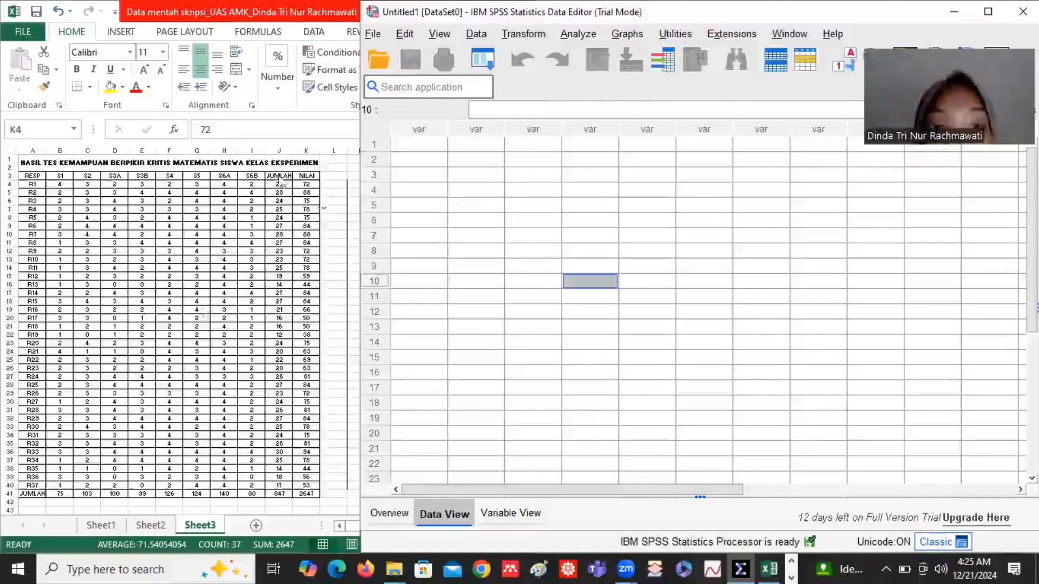
pyautogui.click(299, 201)
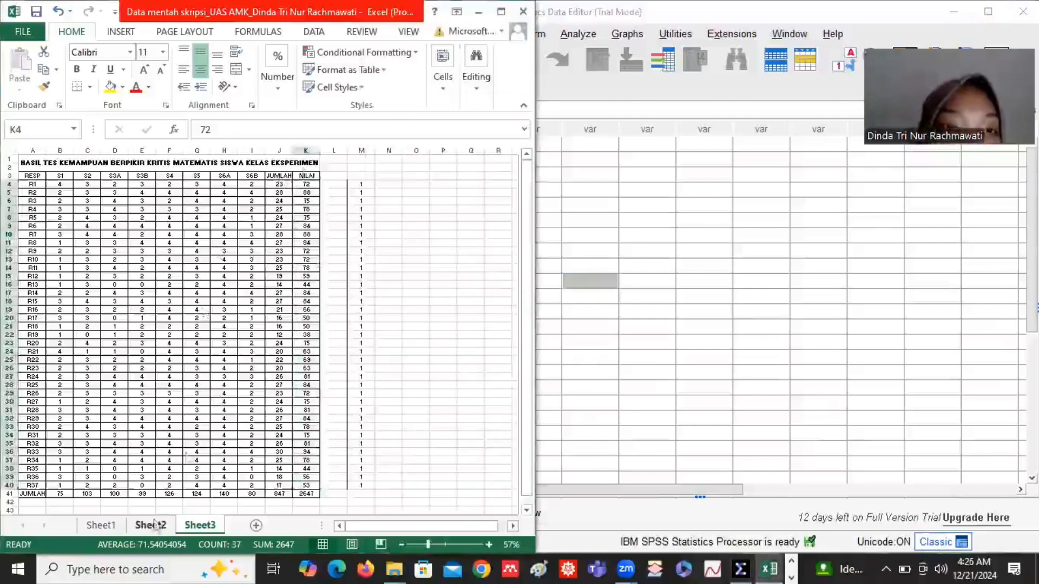
pyautogui.click(155, 524)
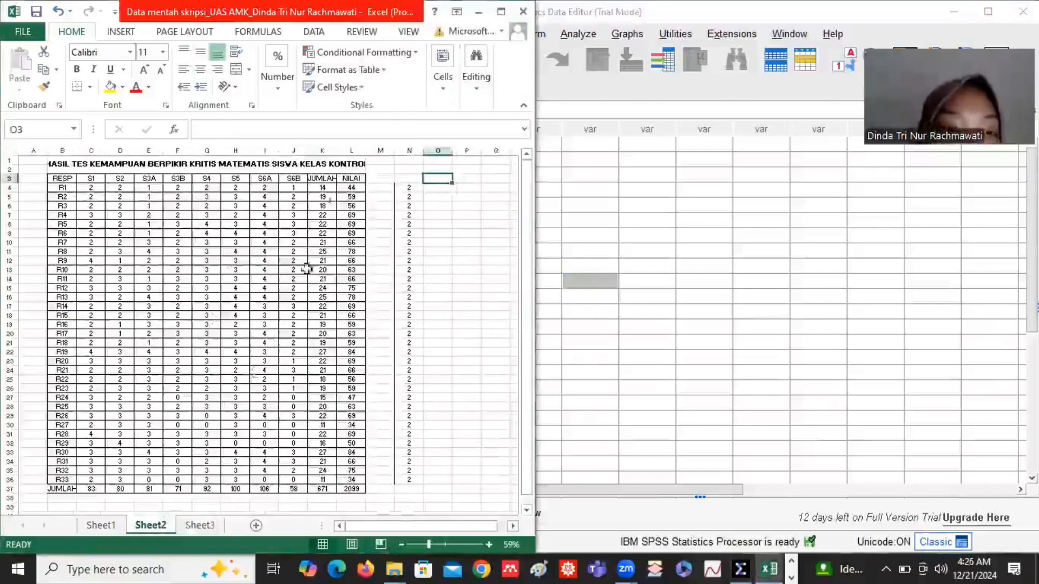
pyautogui.click(198, 525)
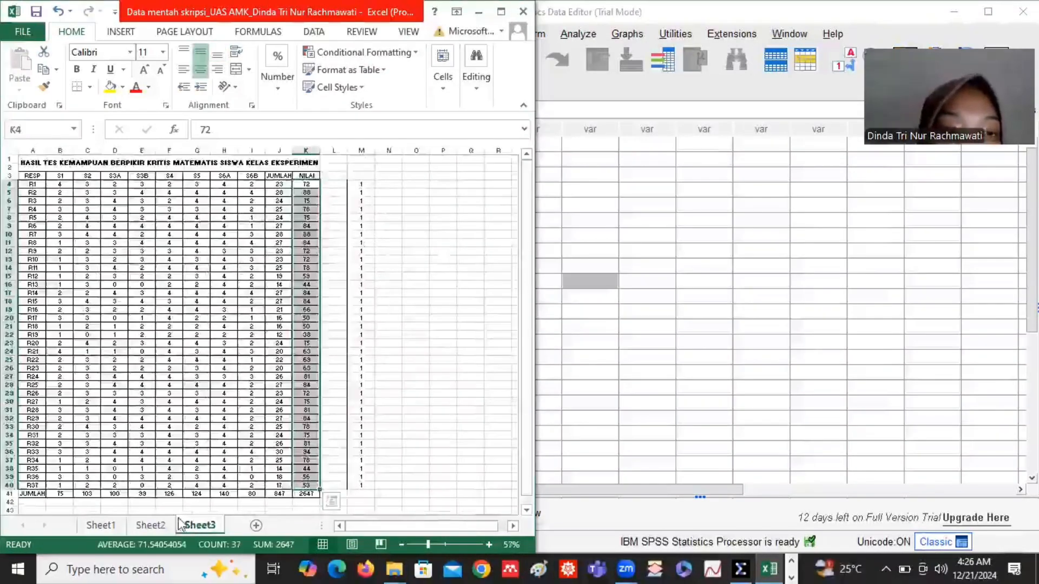
# In the empty SPSS dataset, define two variables named Hasil and Kelas.
pyautogui.click(538, 514)
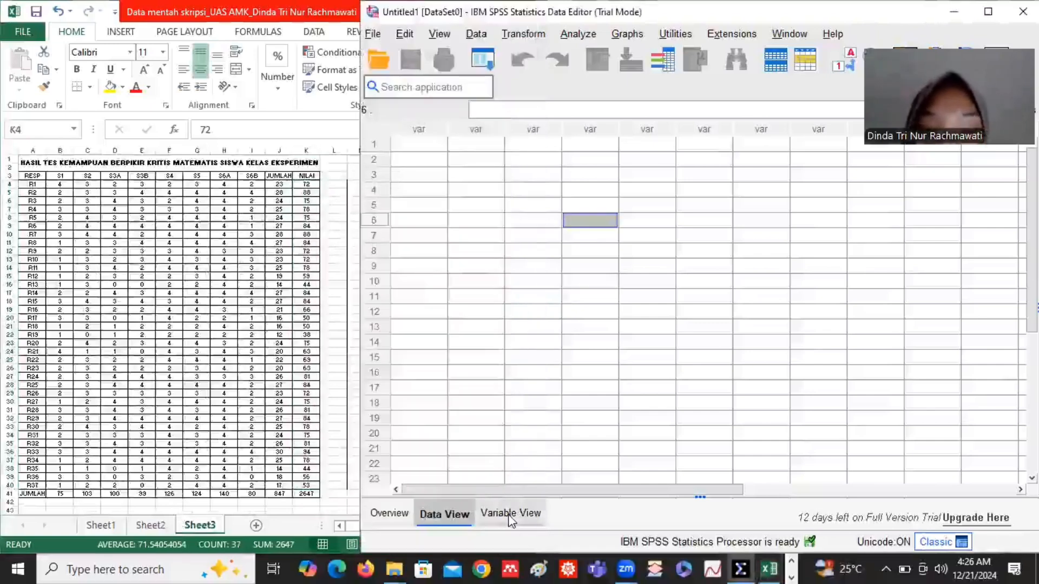
pyautogui.click(511, 514)
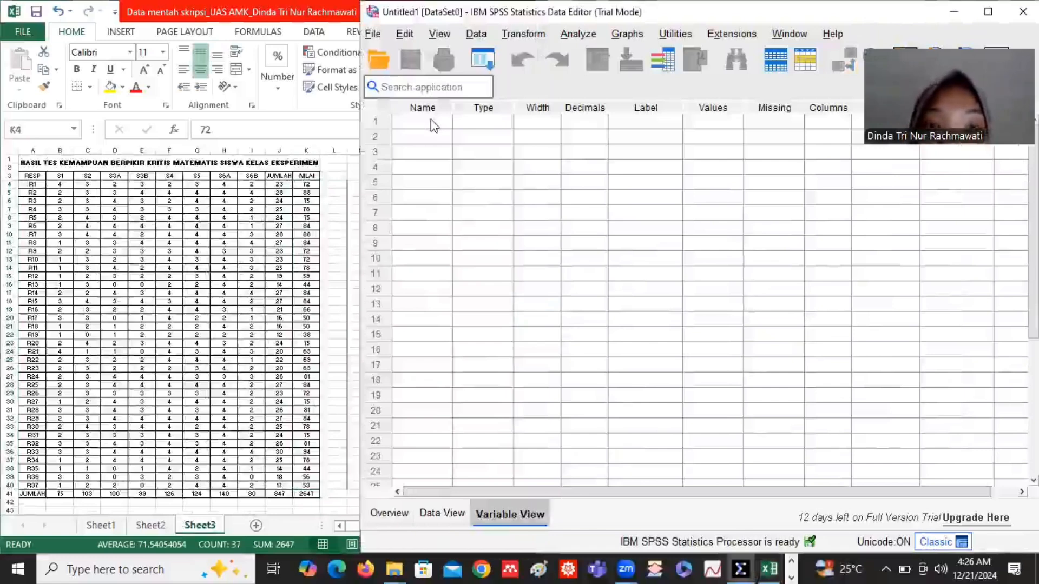
pyautogui.click(435, 127)
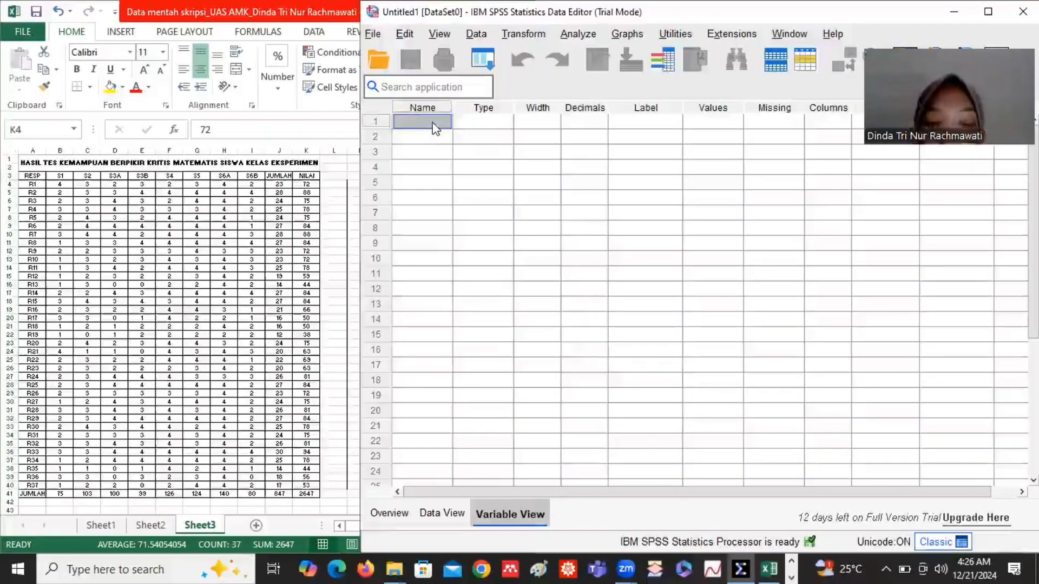
pyautogui.write('Hasi')
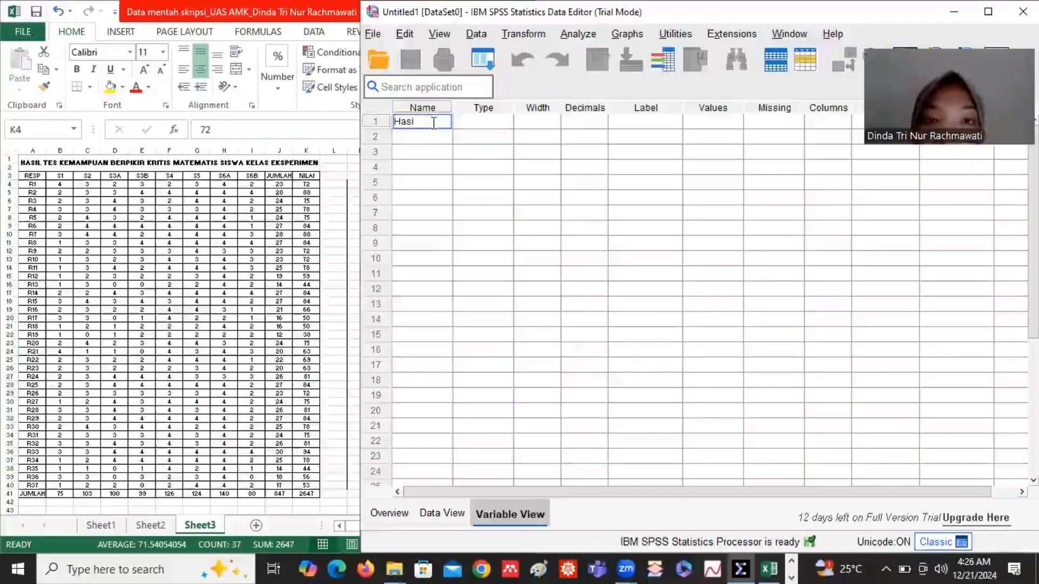
pyautogui.write('l')
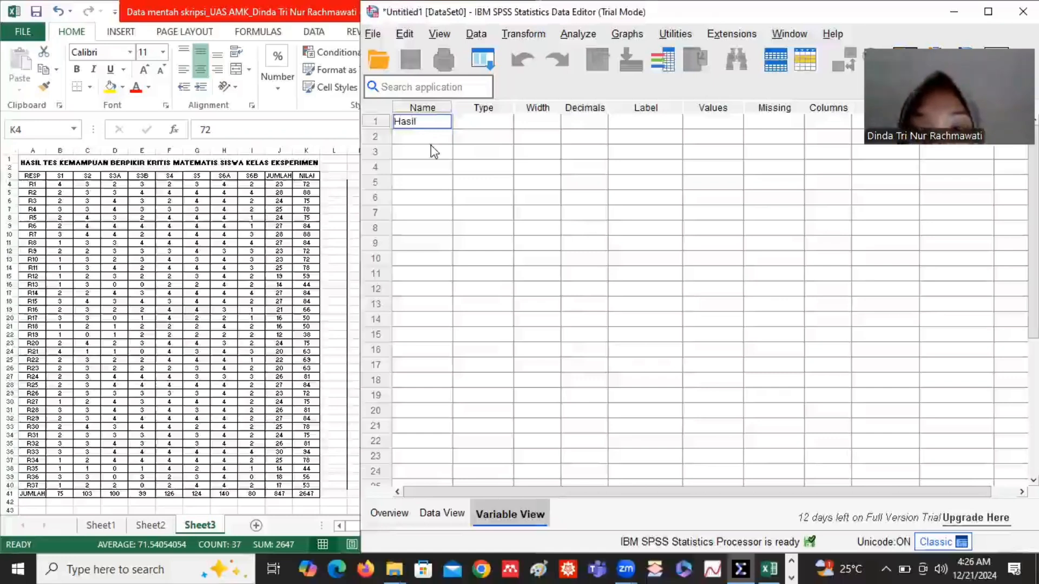
pyautogui.click(402, 140)
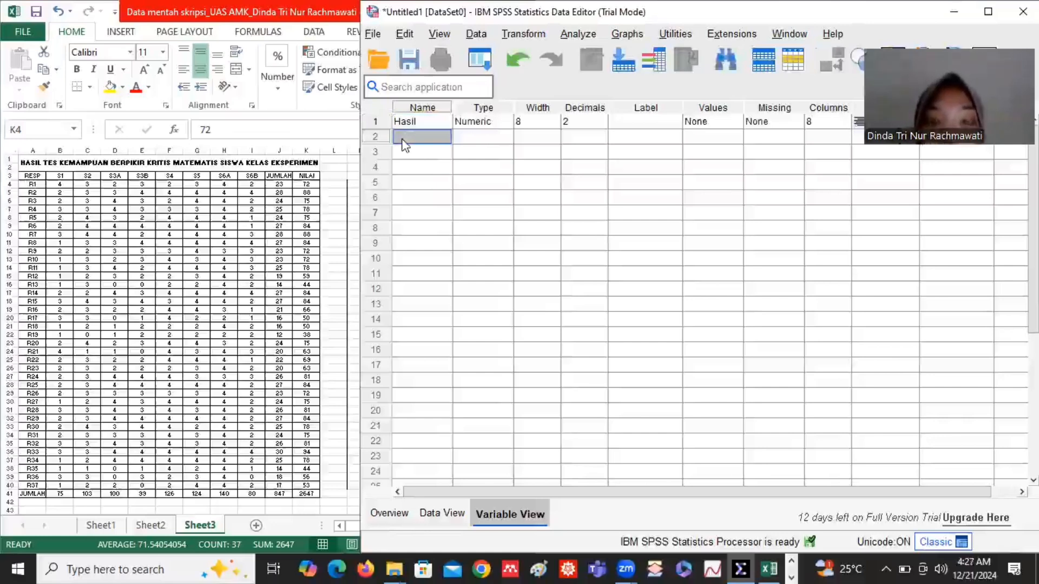
pyautogui.write('Kelas')
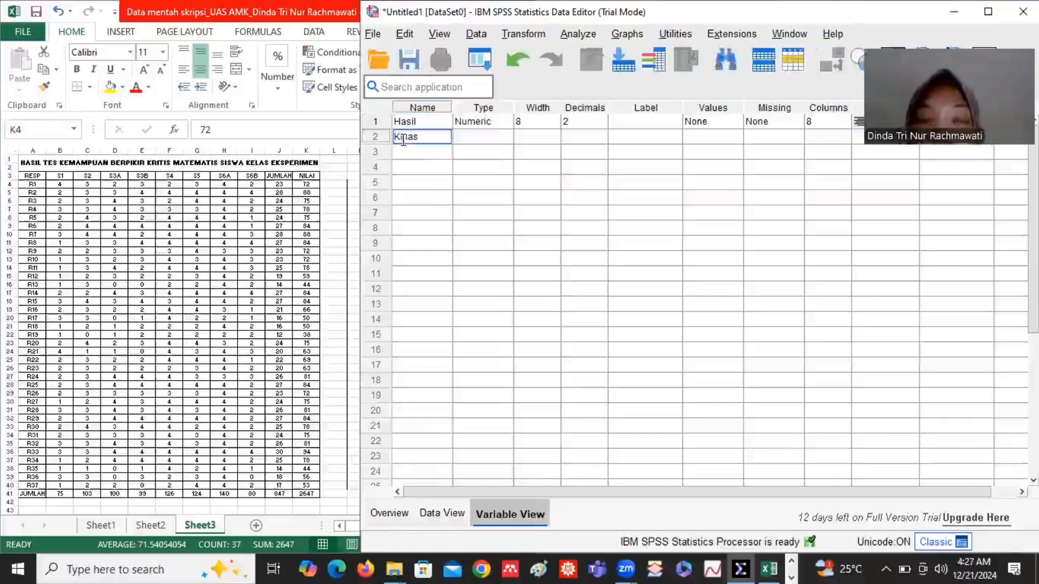
# Label the variables "Hasil BKR" and "Kelas" and set both to 0 decimals.
pyautogui.click(651, 122)
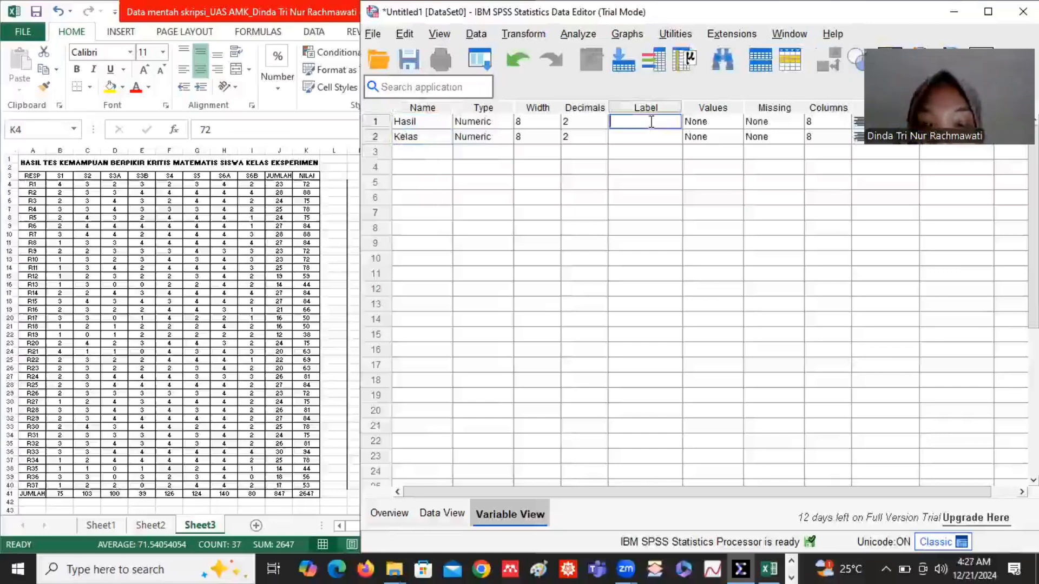
pyautogui.write('Hasil B')
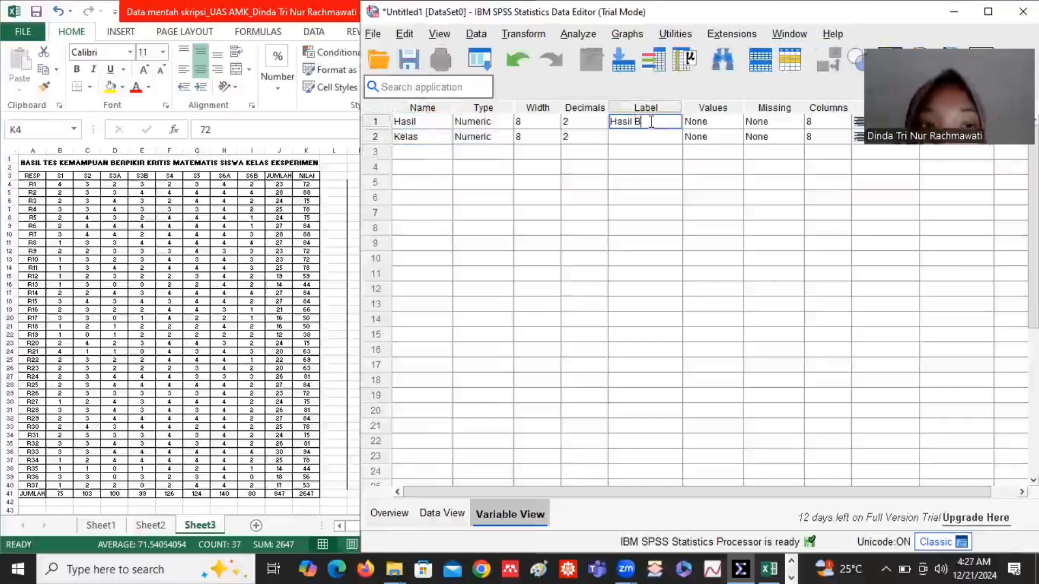
pyautogui.write('KF')
pyautogui.press('BackSpace')
pyautogui.write('R')
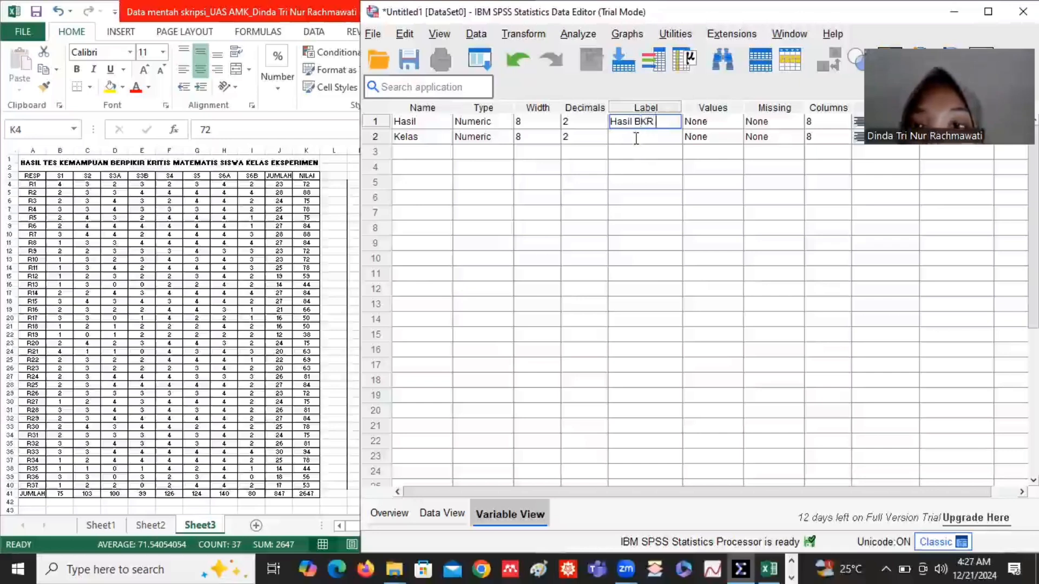
pyautogui.click(636, 137)
pyautogui.write('Kelas')
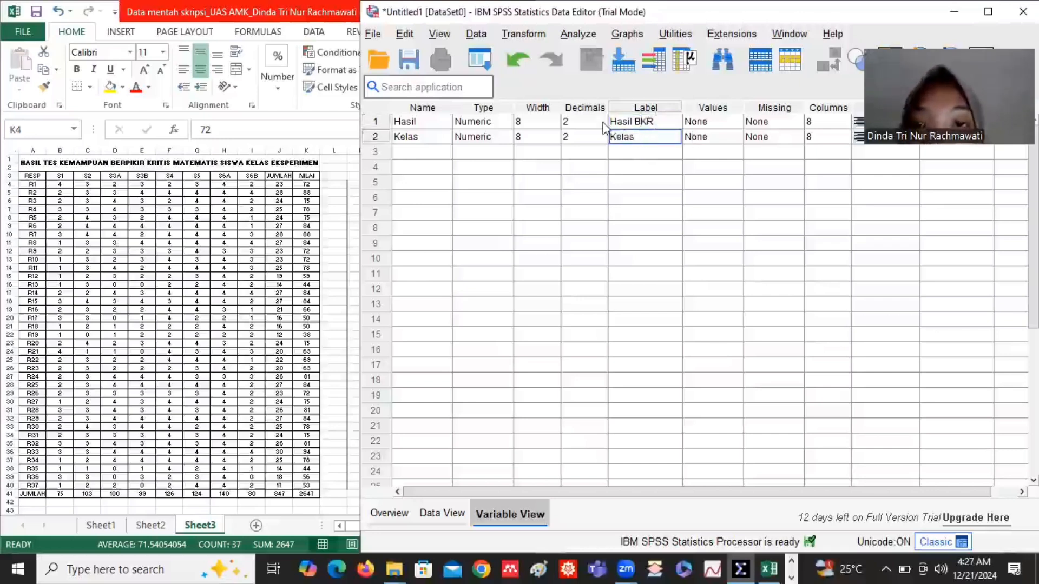
pyautogui.click(600, 124)
pyautogui.doubleClick(602, 141)
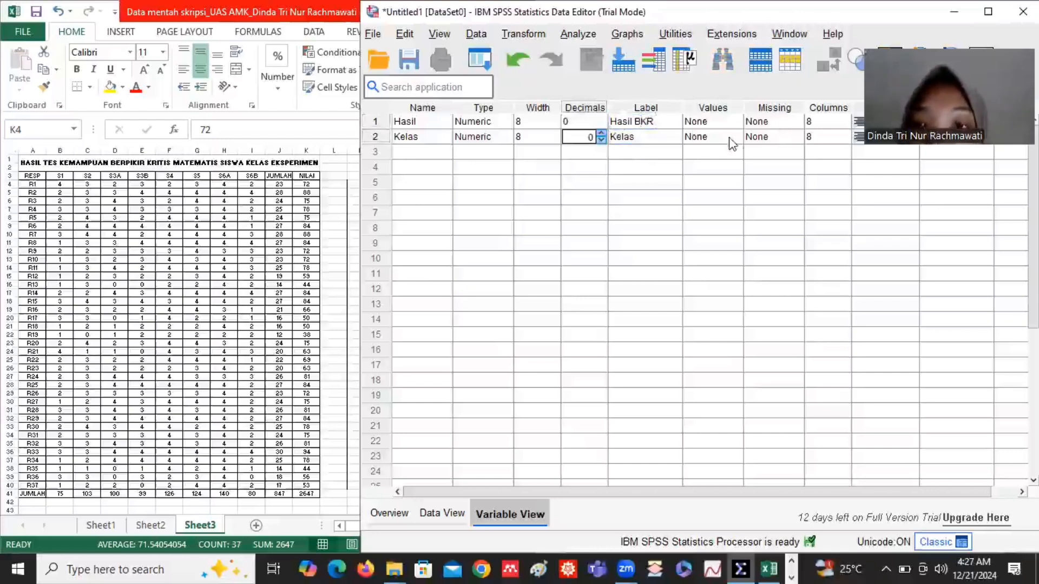
# Open the value labels of the Kelas variable and assign the label "Kelas Eksperimen" to value 1.
pyautogui.click(737, 140)
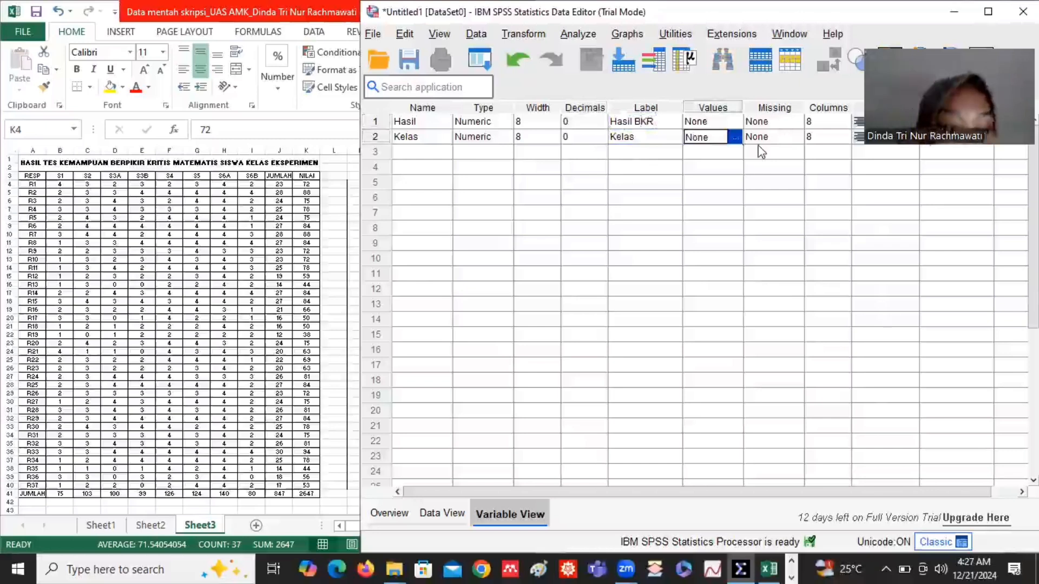
pyautogui.click(735, 137)
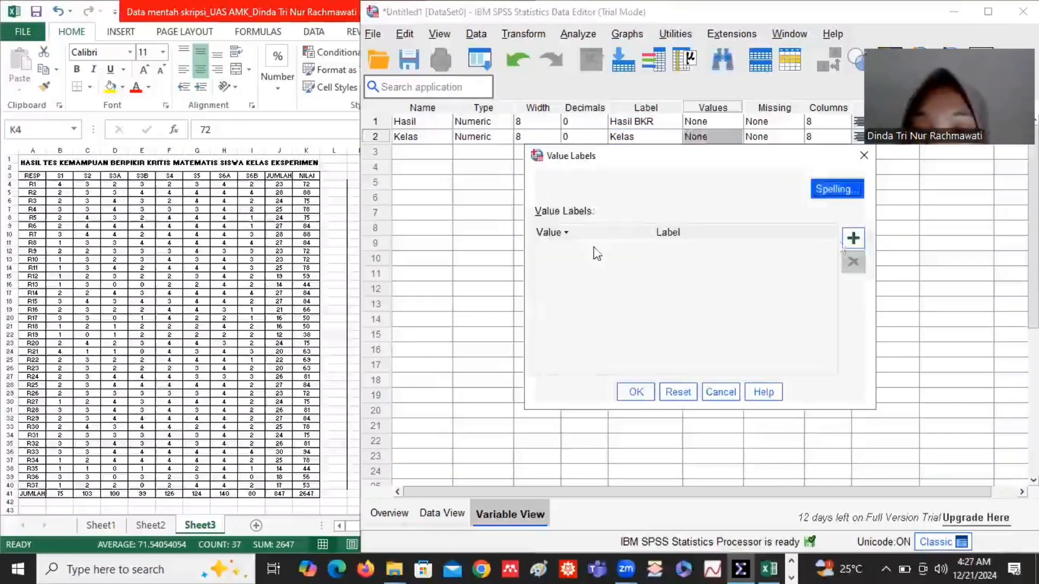
pyautogui.click(853, 238)
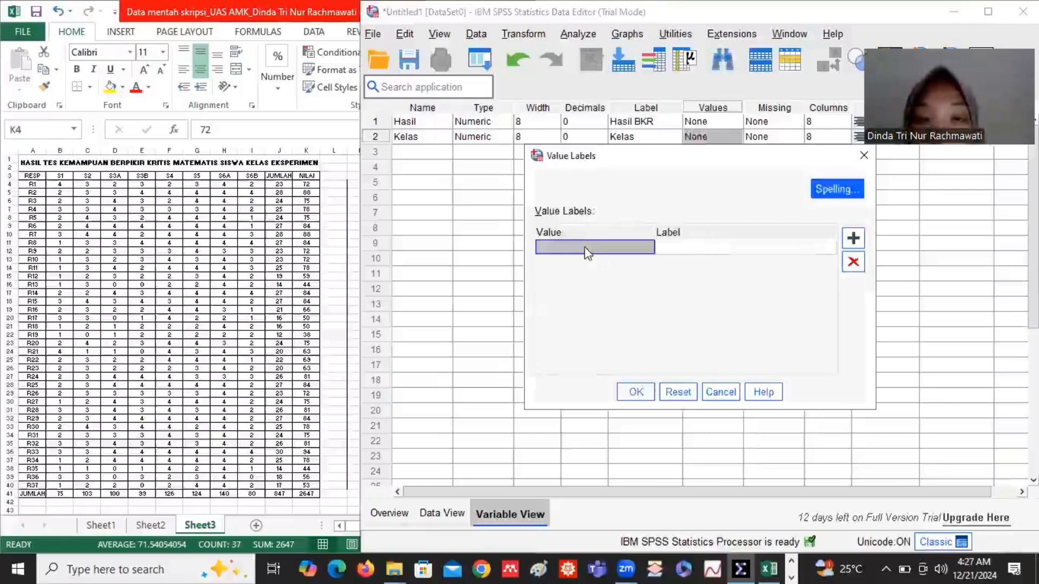
pyautogui.write('1')
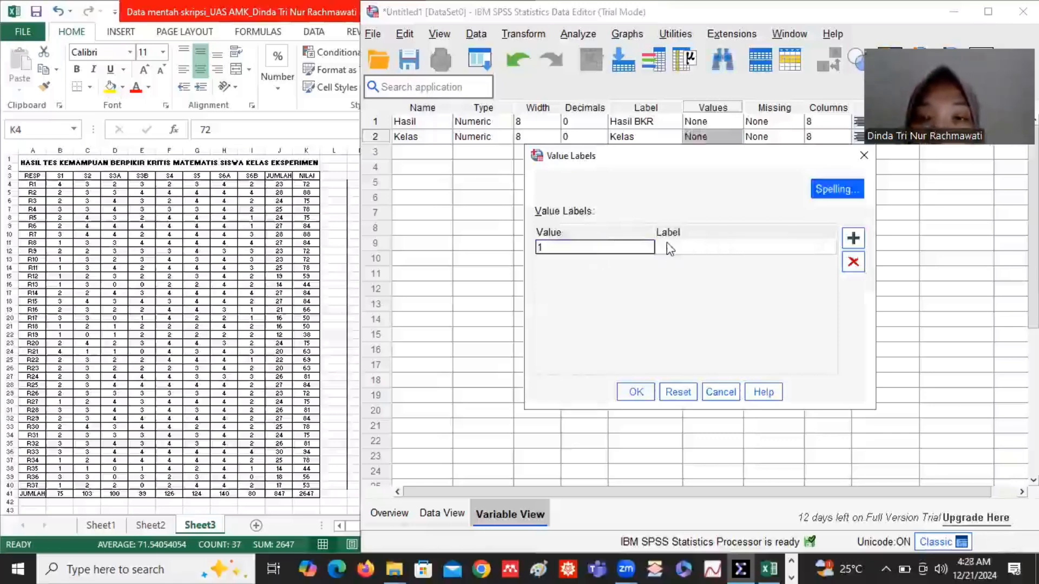
pyautogui.click(668, 248)
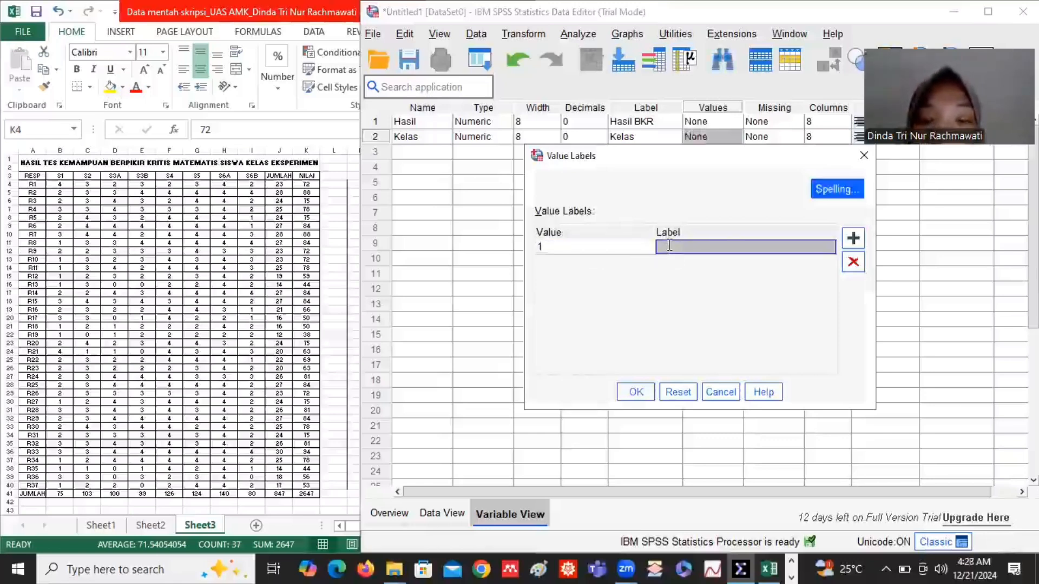
pyautogui.click(669, 245)
pyautogui.write('Kelas Ek')
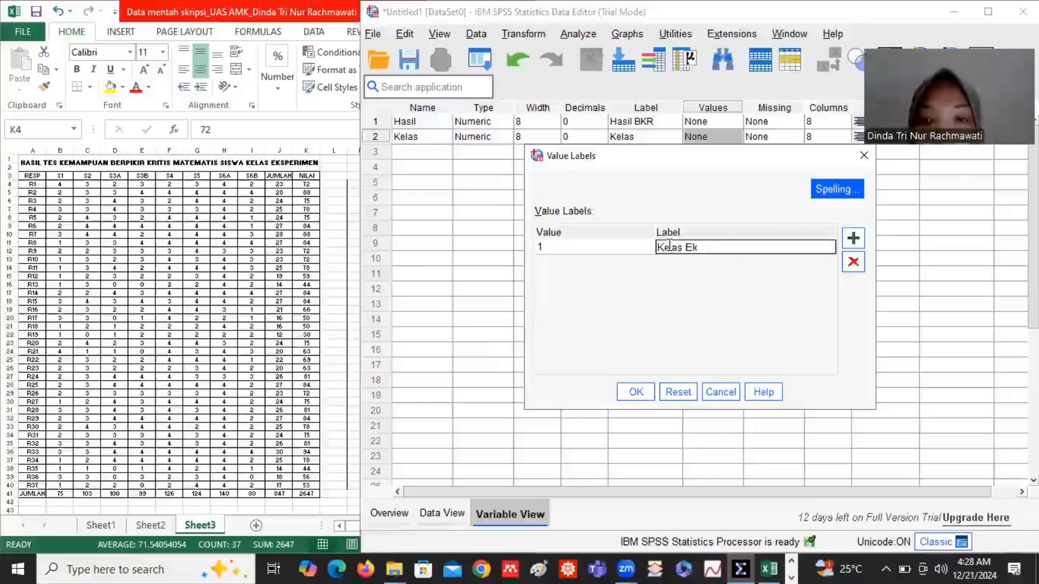
pyautogui.write('speir')
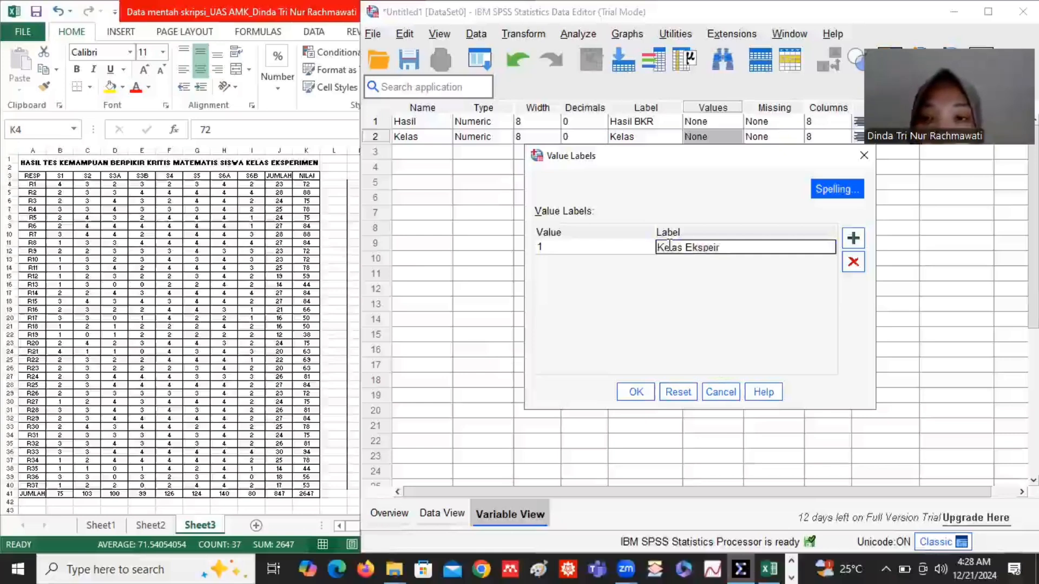
pyautogui.press('BackSpace')
pyautogui.press('BackSpace')
pyautogui.write('rime')
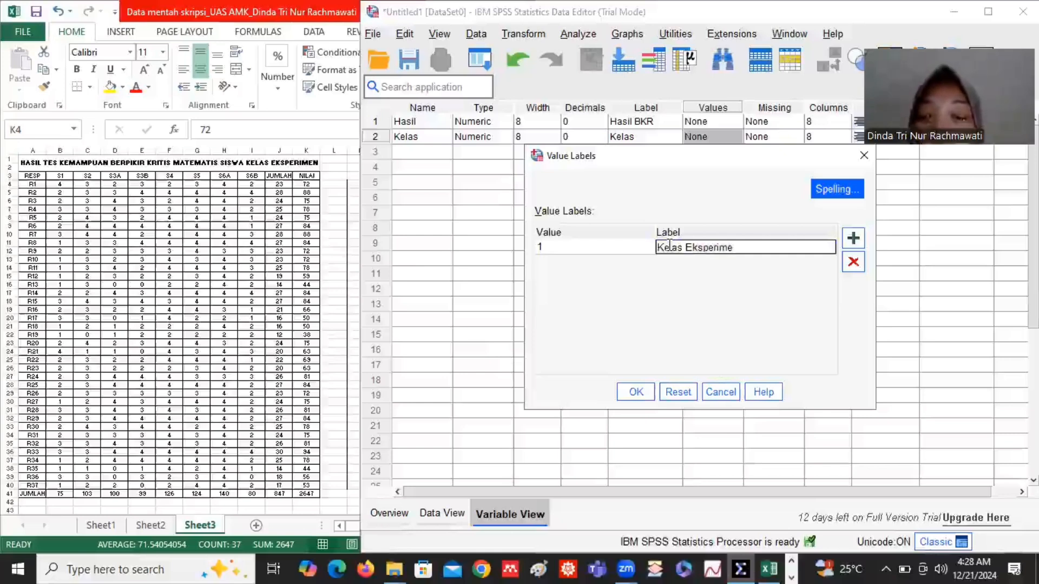
pyautogui.write('n')
# Add value 2 with the label "Kelas Kontrol" and apply the value labels to Kelas.
pyautogui.click(853, 237)
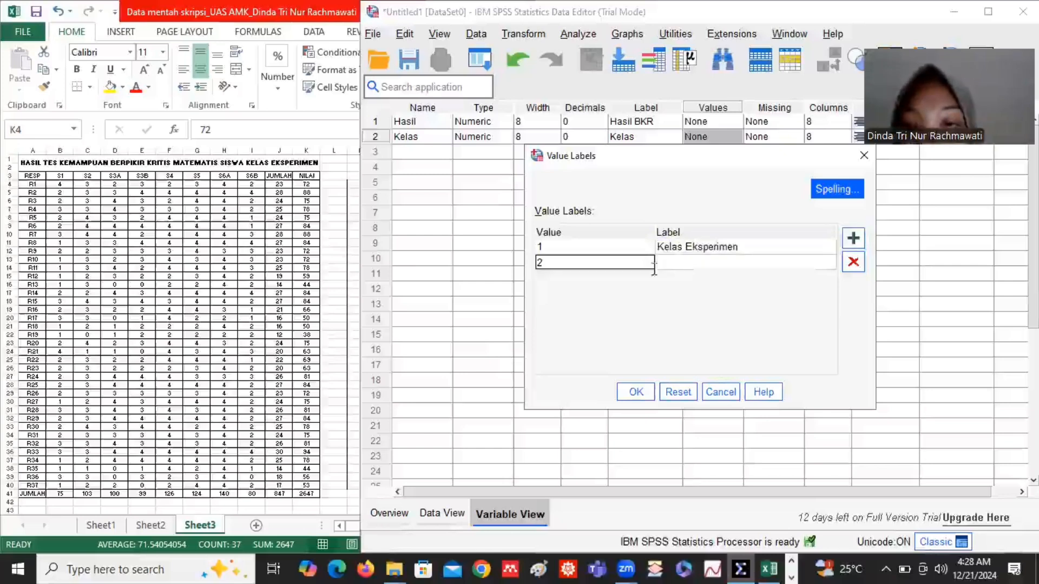
pyautogui.click(664, 264)
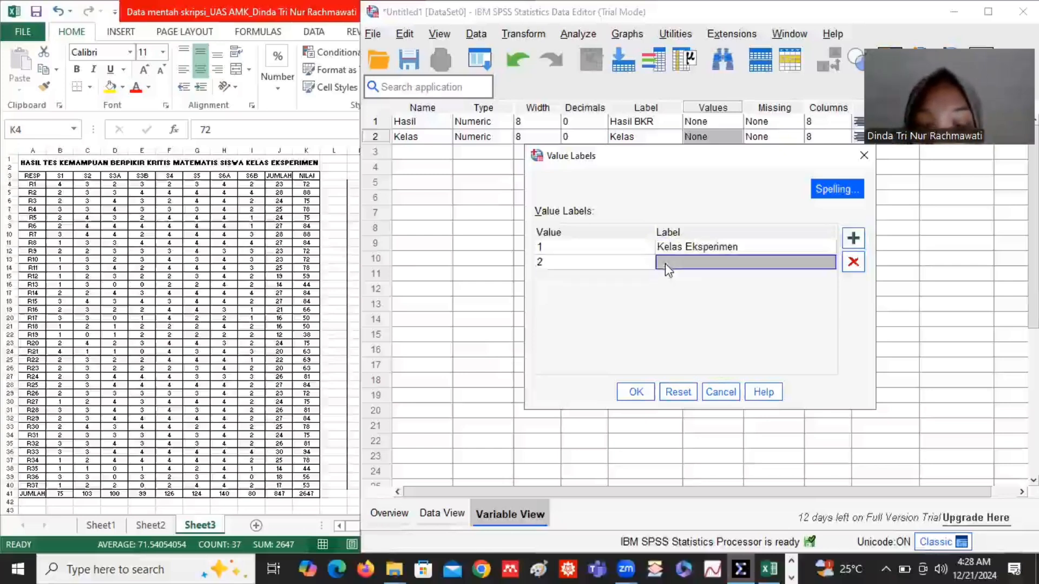
pyautogui.write('Kelas Ko')
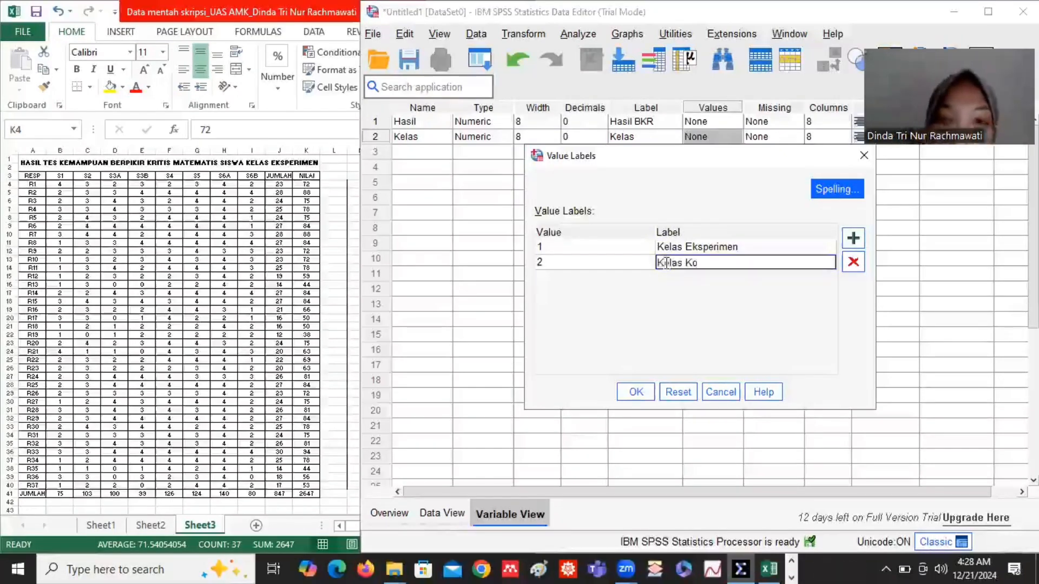
pyautogui.write('ntrol')
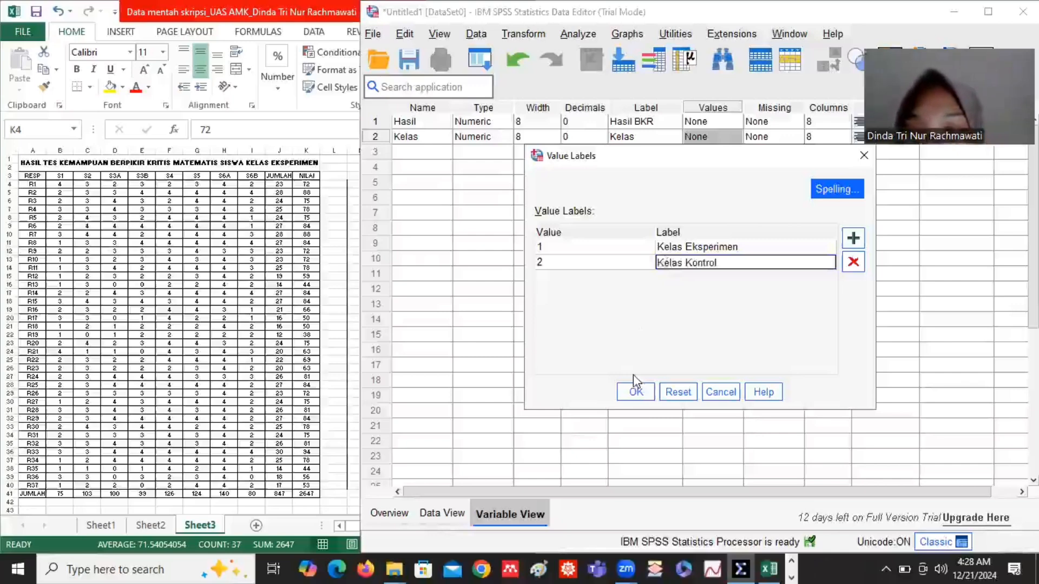
pyautogui.click(637, 392)
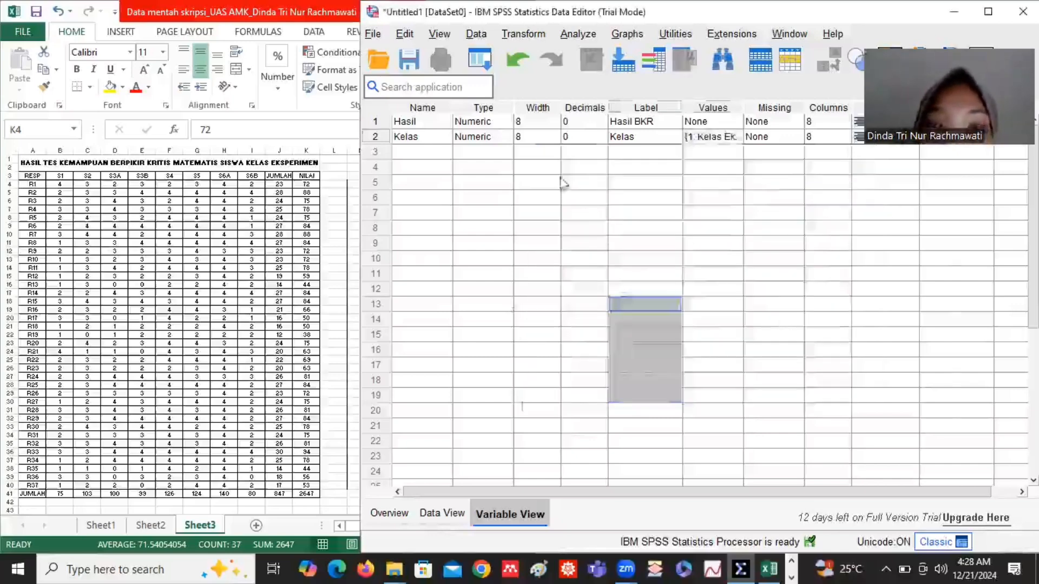
# Copy the experimental-class NILAI scores of R1 to R37 from Sheet3 in Excel into the SPSS Hasil column, starting at row 1.
pyautogui.click(442, 513)
pyautogui.click(309, 184)
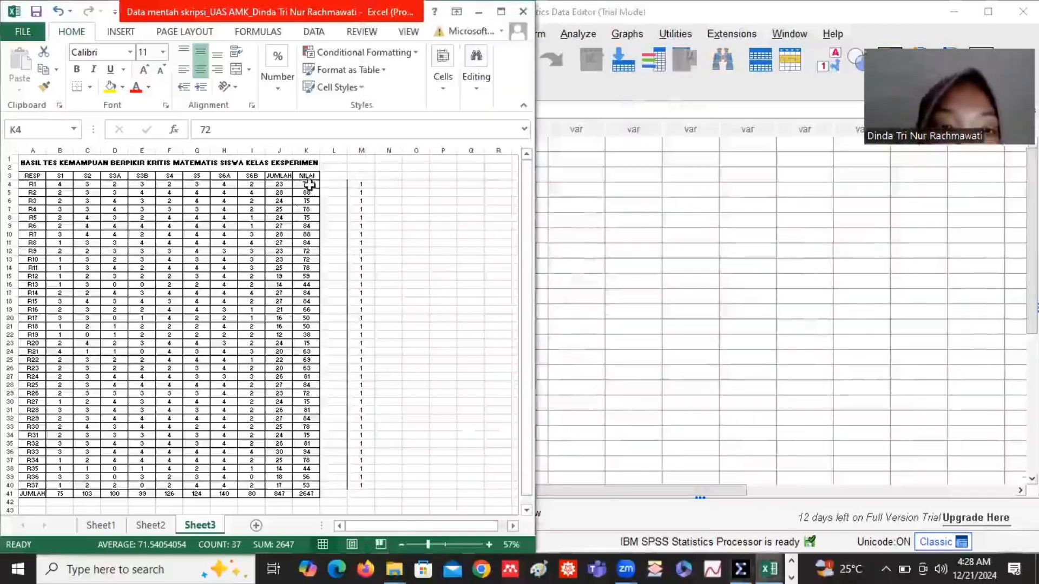
pyautogui.click(309, 184)
pyautogui.moveTo(309, 184); pyautogui.dragTo(310, 494)
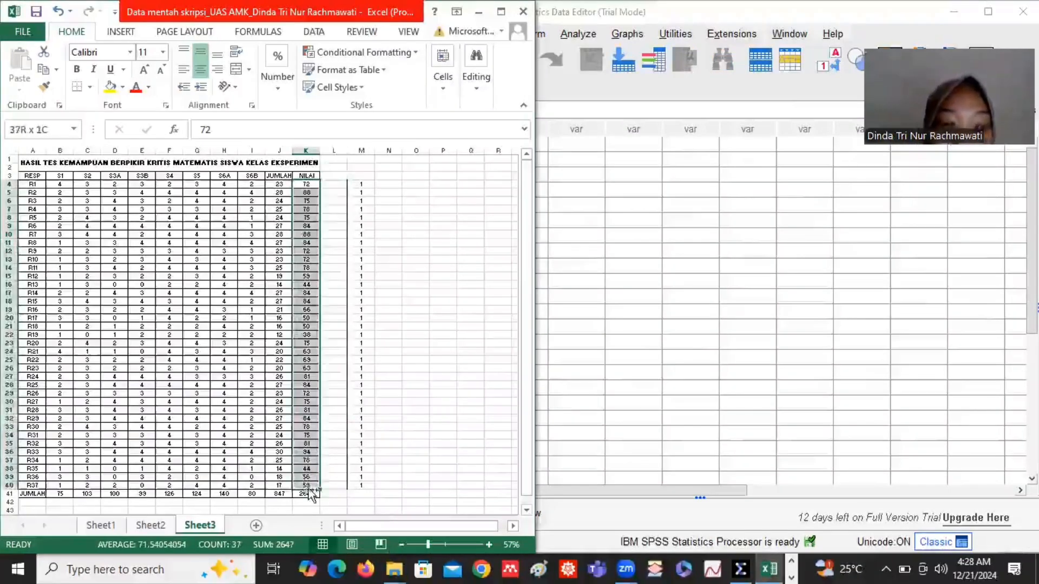
pyautogui.hotkey('ctrl', 'c')
pyautogui.hotkey('alt', 'Tab')
pyautogui.click(422, 144)
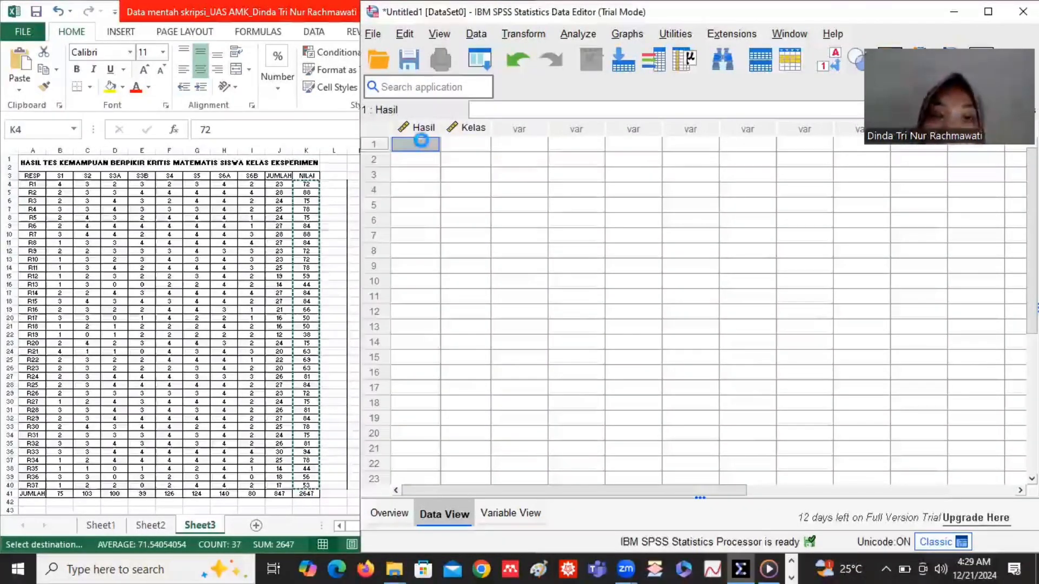
pyautogui.hotkey('ctrl', 'v')
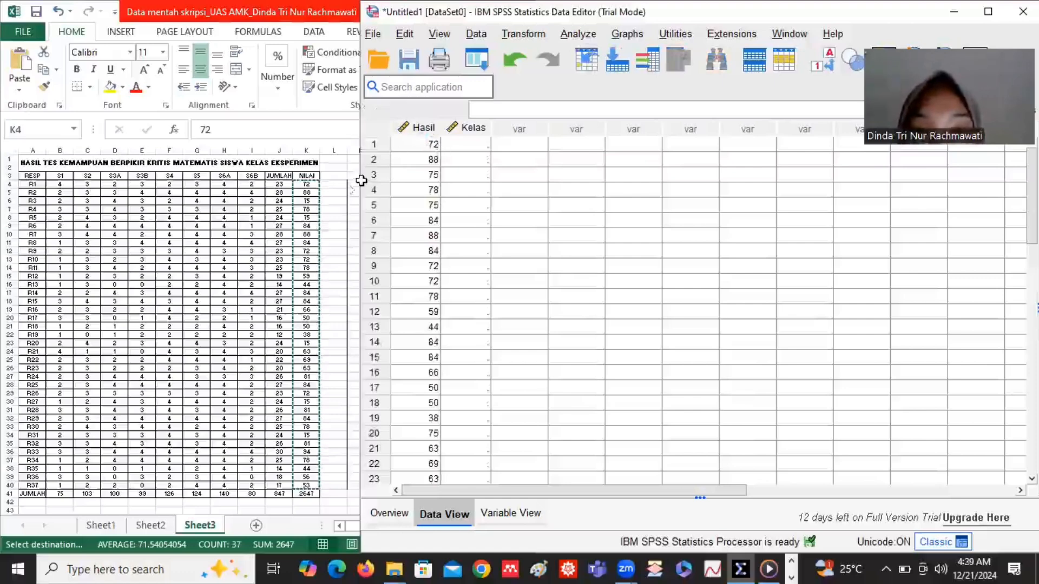
# Copy the group codes of 1 from column M of the Excel sheet into the SPSS Kelas column, starting at row 1.
pyautogui.click(359, 181)
pyautogui.doubleClick(389, 185)
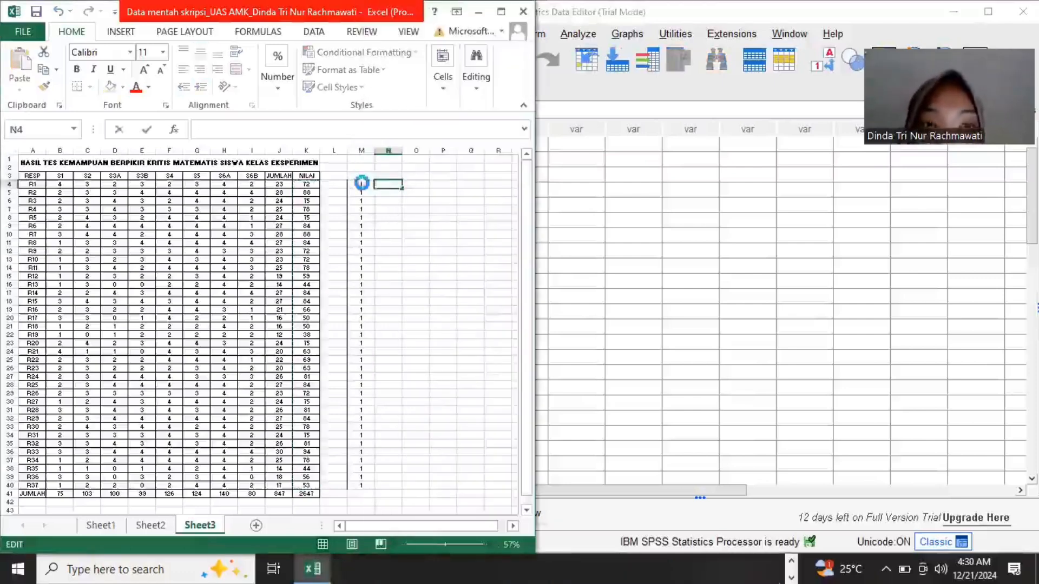
pyautogui.click(362, 183)
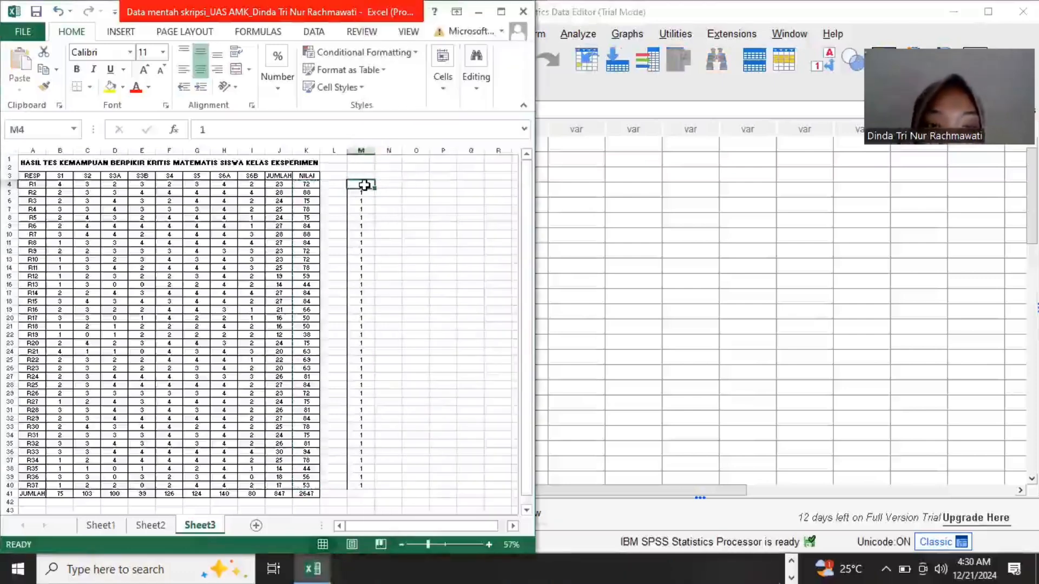
pyautogui.keyDown('shift'); pyautogui.click(357, 486); pyautogui.keyUp('shift')
pyautogui.hotkey('ctrl', 'c')
pyautogui.click(469, 145)
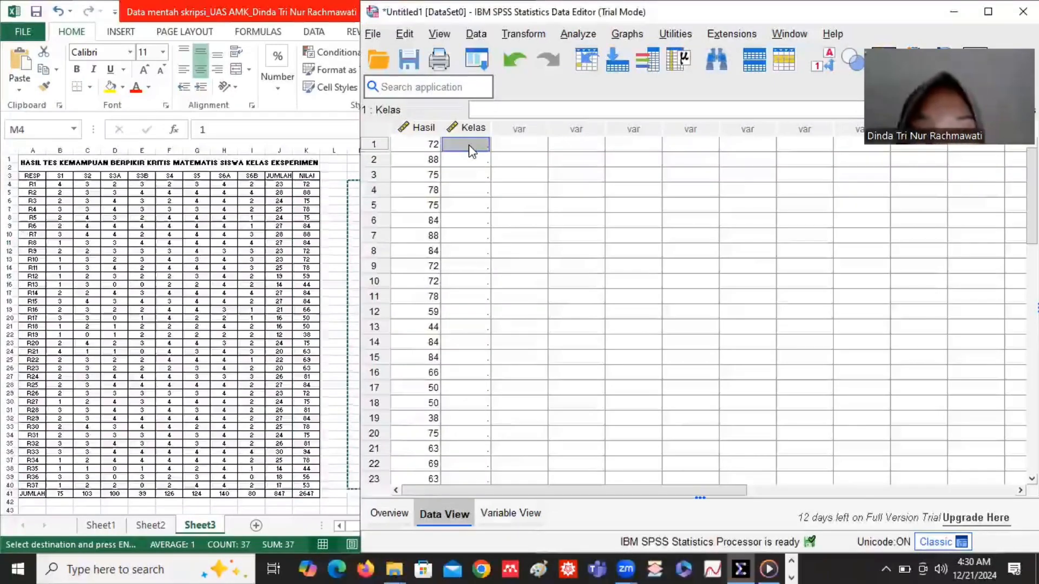
pyautogui.hotkey('ctrl', 'v')
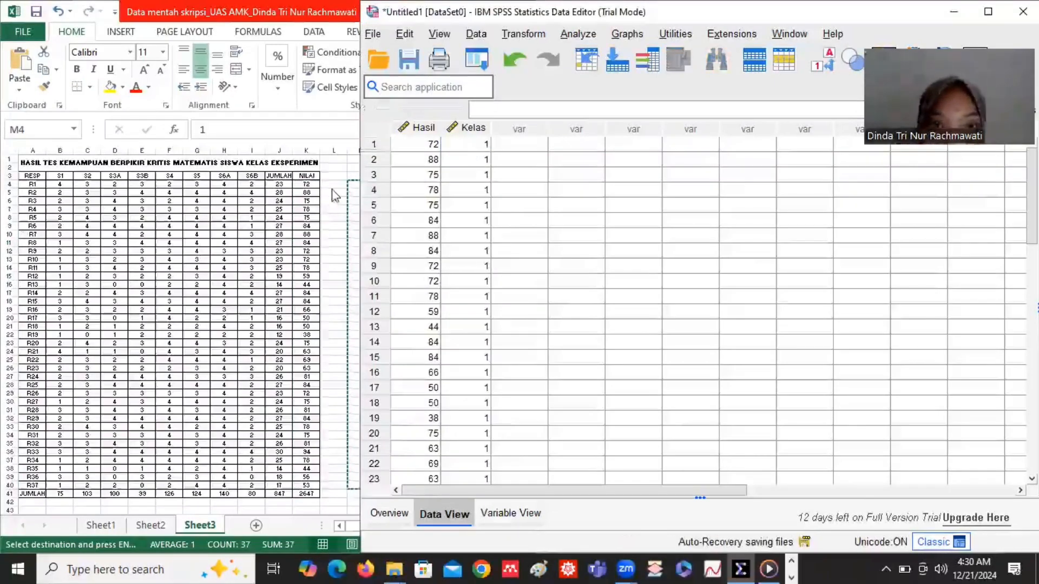
# Copy the control-class NILAI scores of R1 to R33 from Sheet2 in Excel into the SPSS Hasil column, starting at row 38.
pyautogui.click(151, 526)
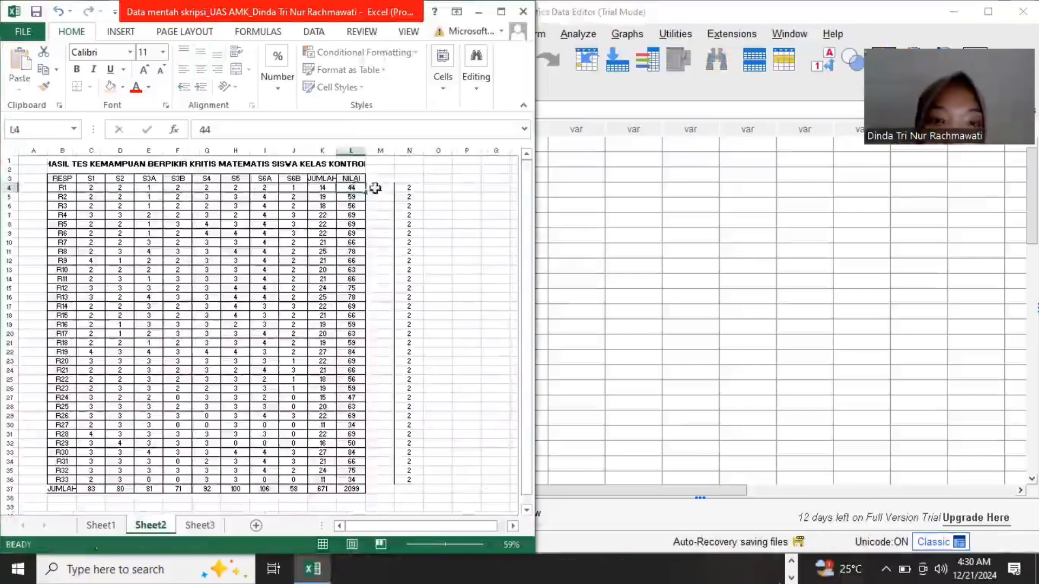
pyautogui.moveTo(351, 188); pyautogui.dragTo(354, 477)
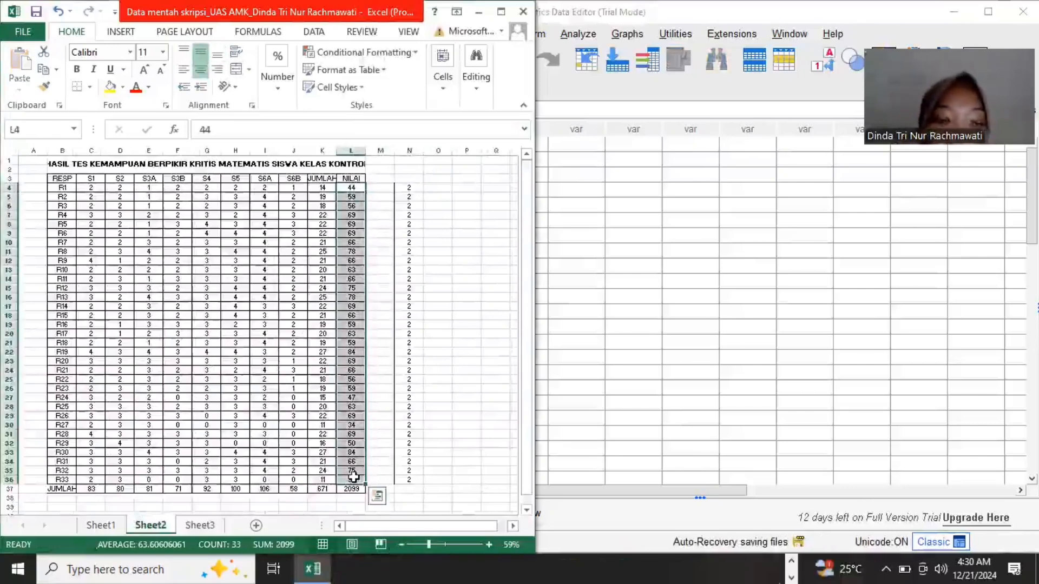
pyautogui.hotkey('ctrl', 'c')
pyautogui.hotkey('alt', 'Tab')
pyautogui.scroll(-6, 401, 429)
pyautogui.scroll(-3, 430, 450)
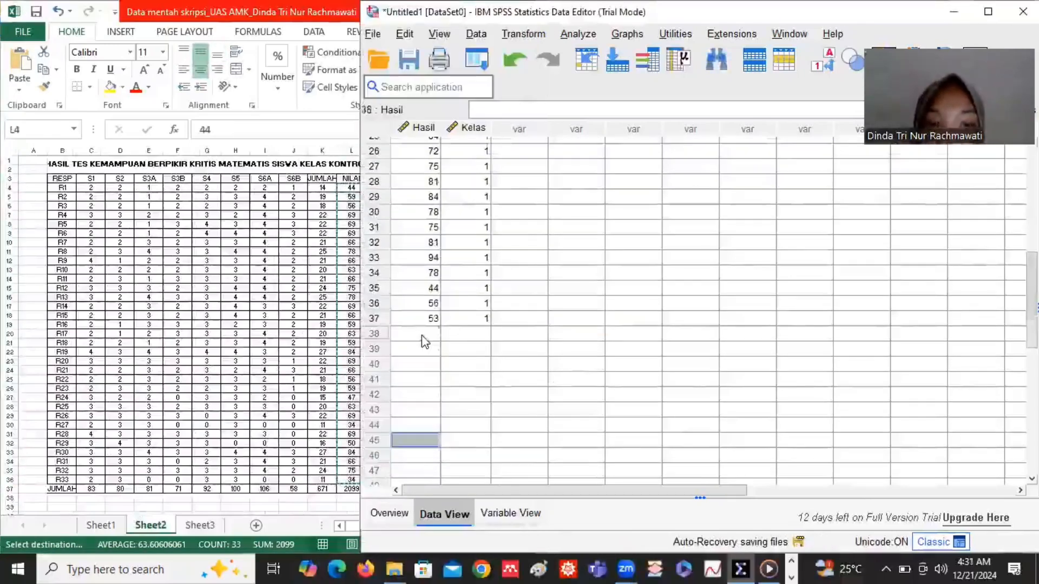
pyautogui.click(421, 336)
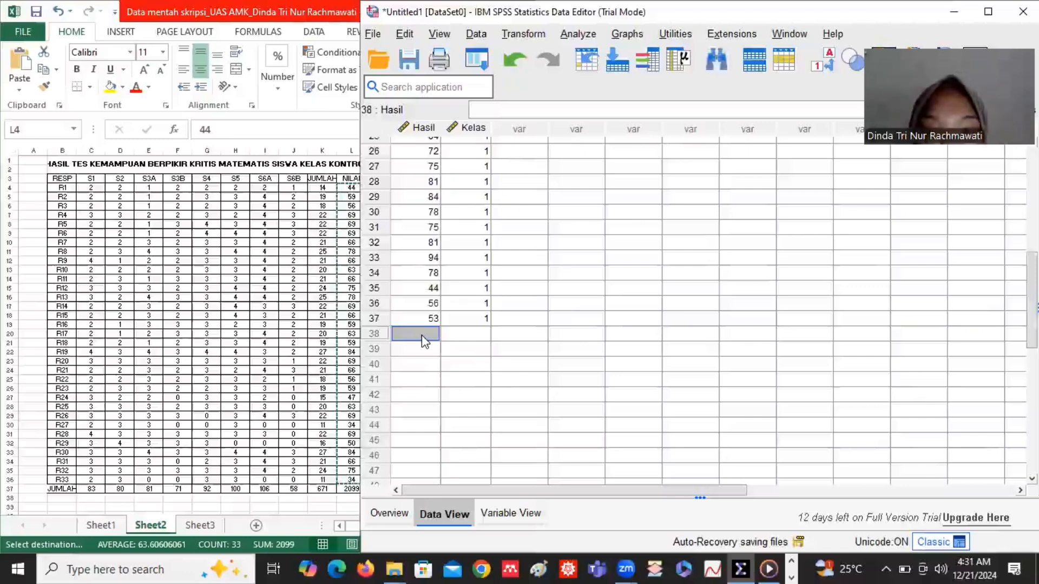
pyautogui.hotkey('ctrl', 'v')
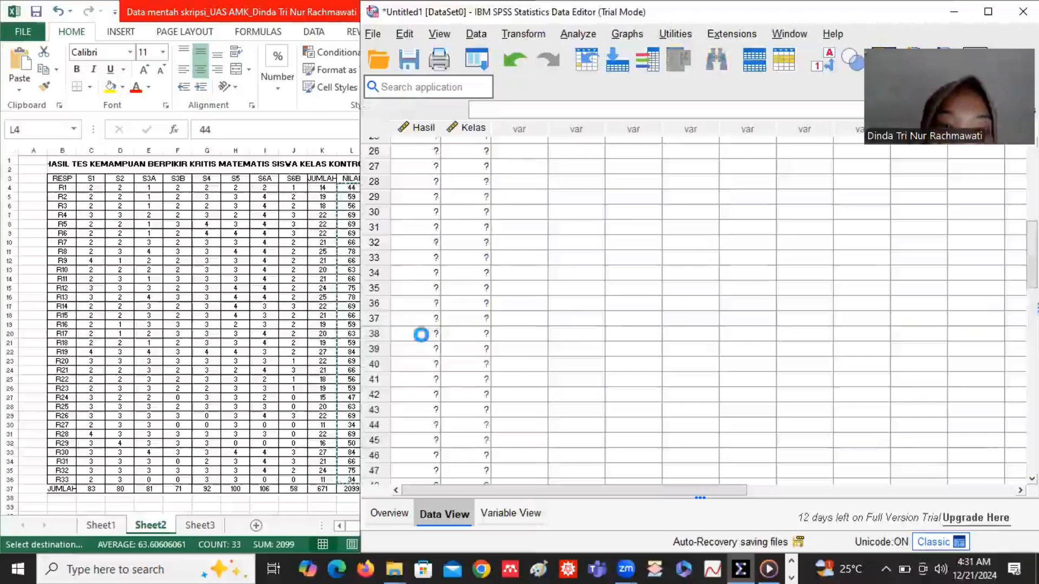
# Paste the group codes of 2 from column N of Sheet2 into the Kelas column, starting at row 38.
pyautogui.click(467, 334)
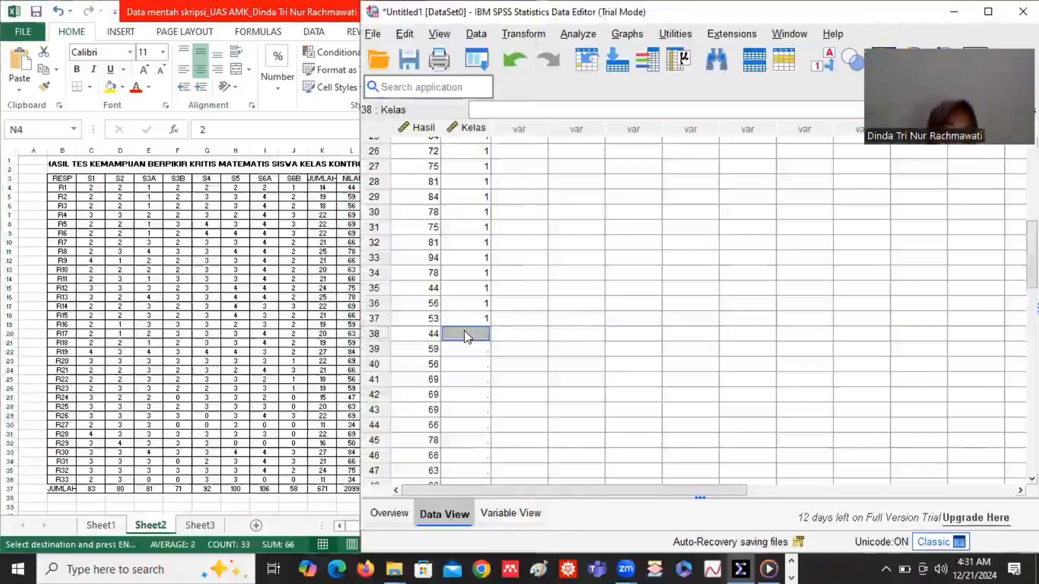
pyautogui.hotkey('ctrl', 'v')
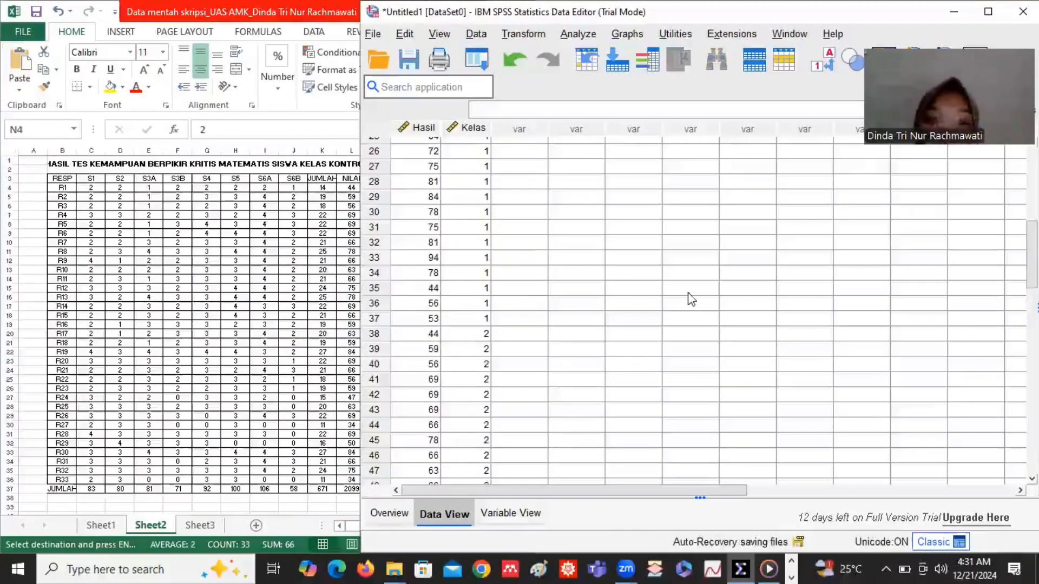
pyautogui.click(988, 12)
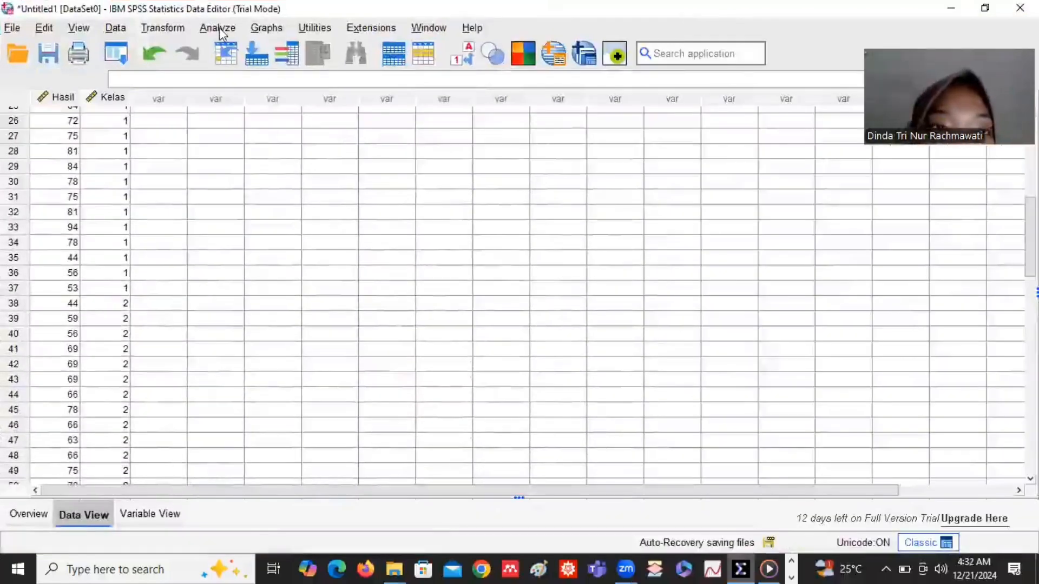
# Start an Explore analysis with Hasil BKR as the dependent variable and Kelas as the factor.
pyautogui.click(219, 27)
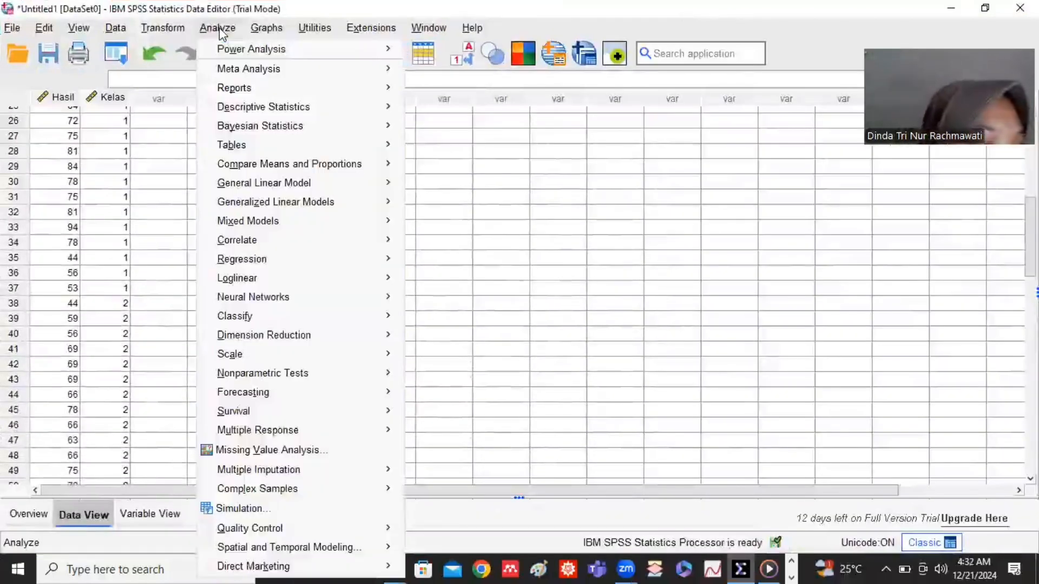
pyautogui.moveTo(311, 106)
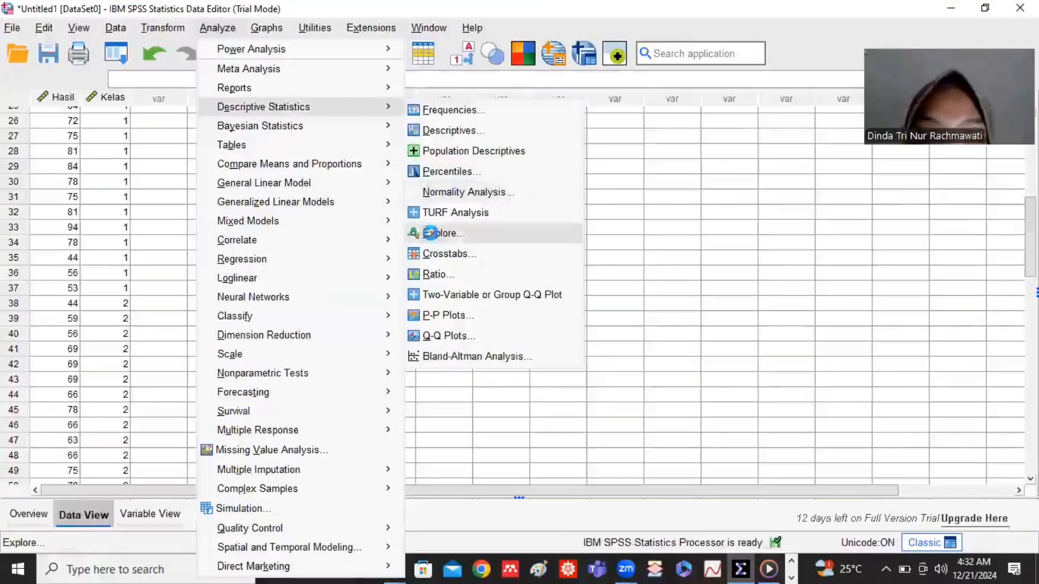
pyautogui.click(430, 234)
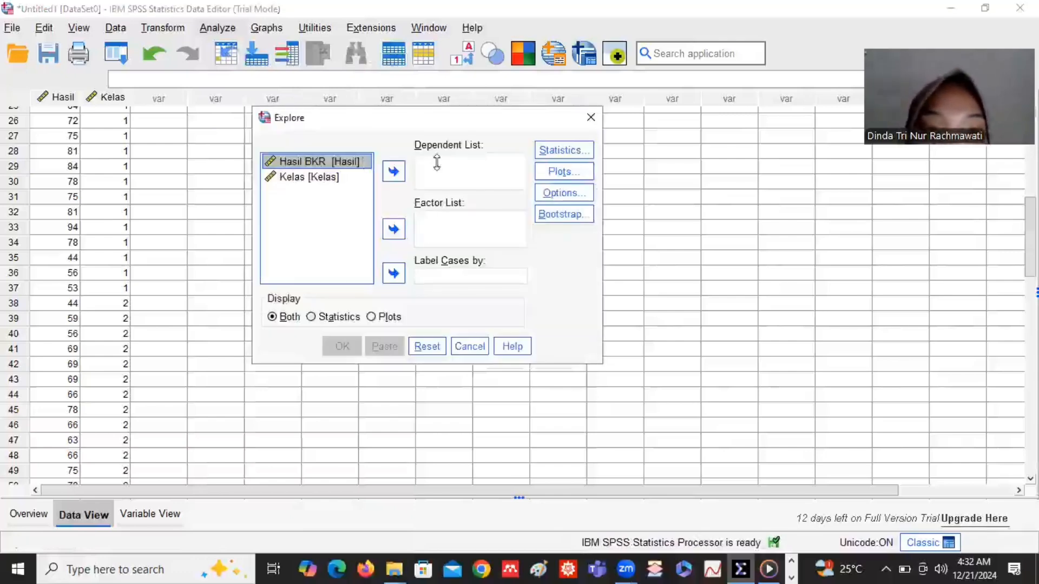
pyautogui.click(394, 172)
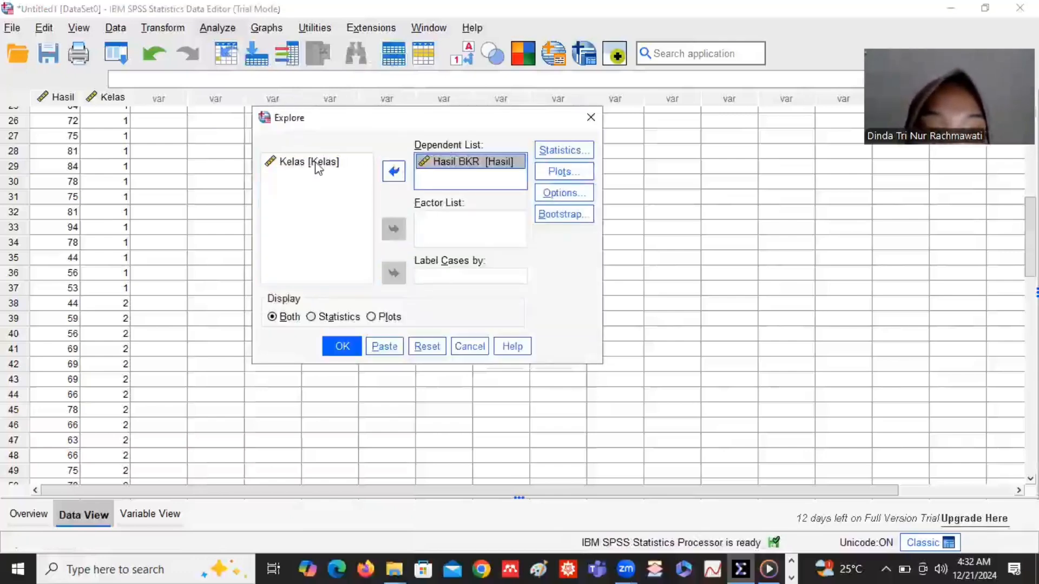
pyautogui.click(318, 163)
pyautogui.click(394, 229)
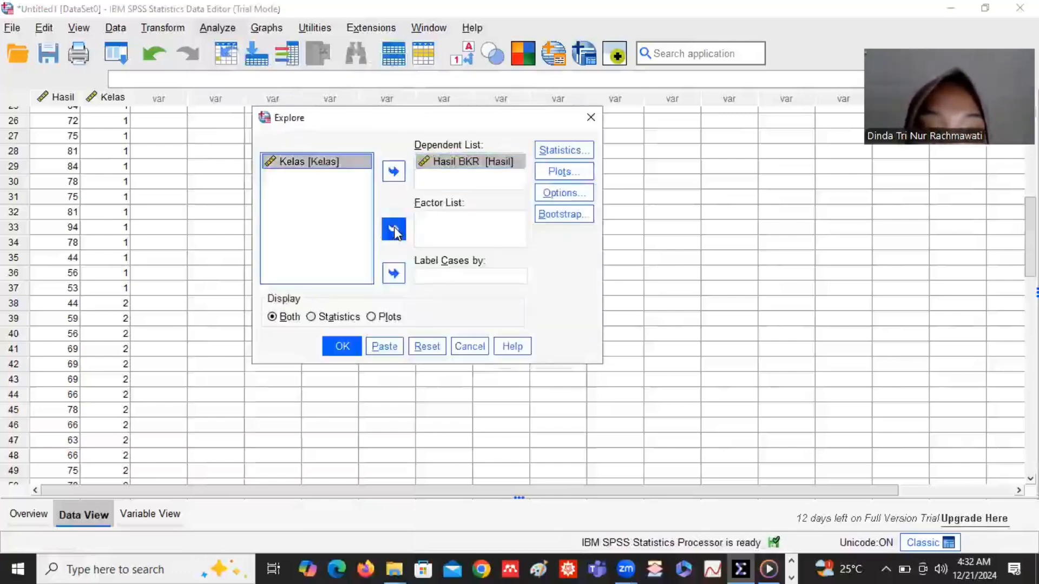
# Run Explore with histograms and normality plots with tests enabled, and review the Tests of Normality table.
pyautogui.click(558, 172)
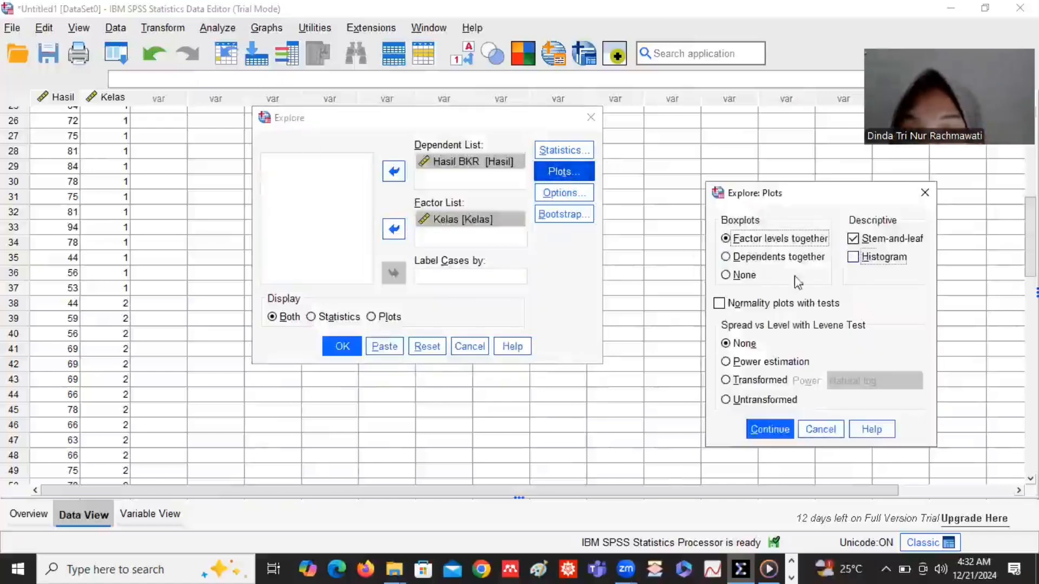
pyautogui.click(719, 304)
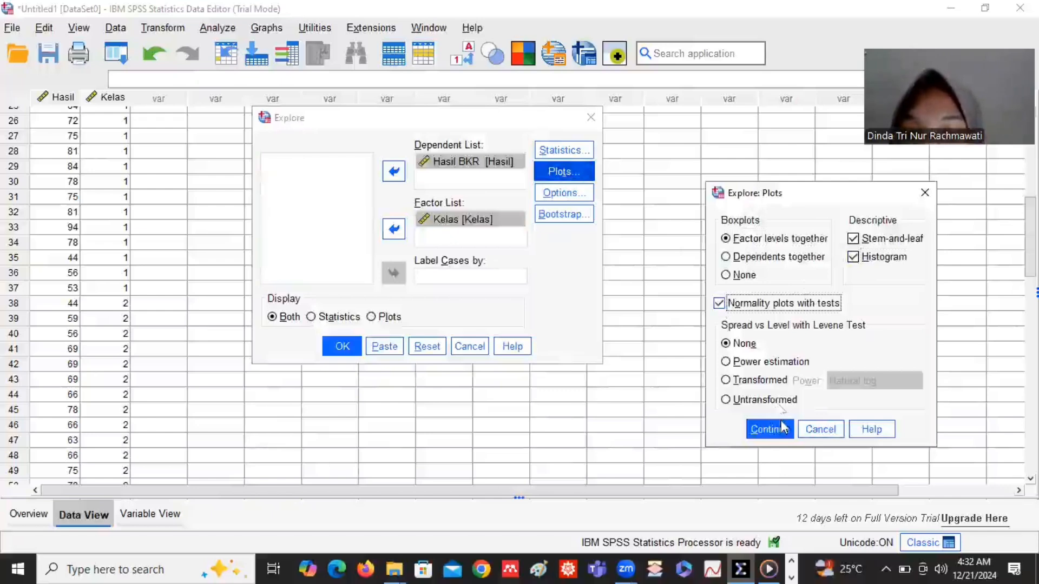
pyautogui.press('Return')
pyautogui.click(341, 348)
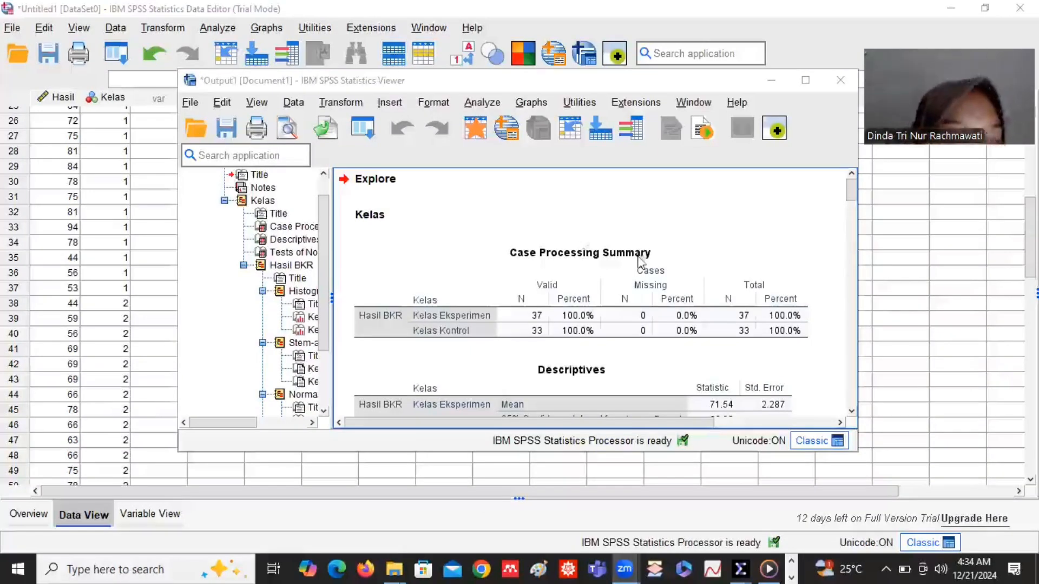
pyautogui.scroll(-10, 625, 260)
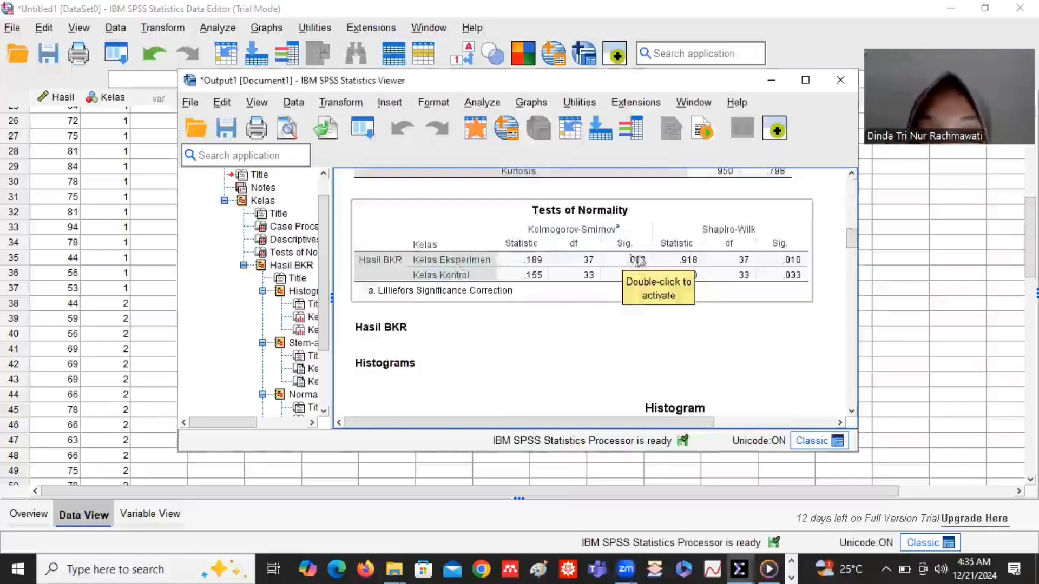
pyautogui.click(642, 324)
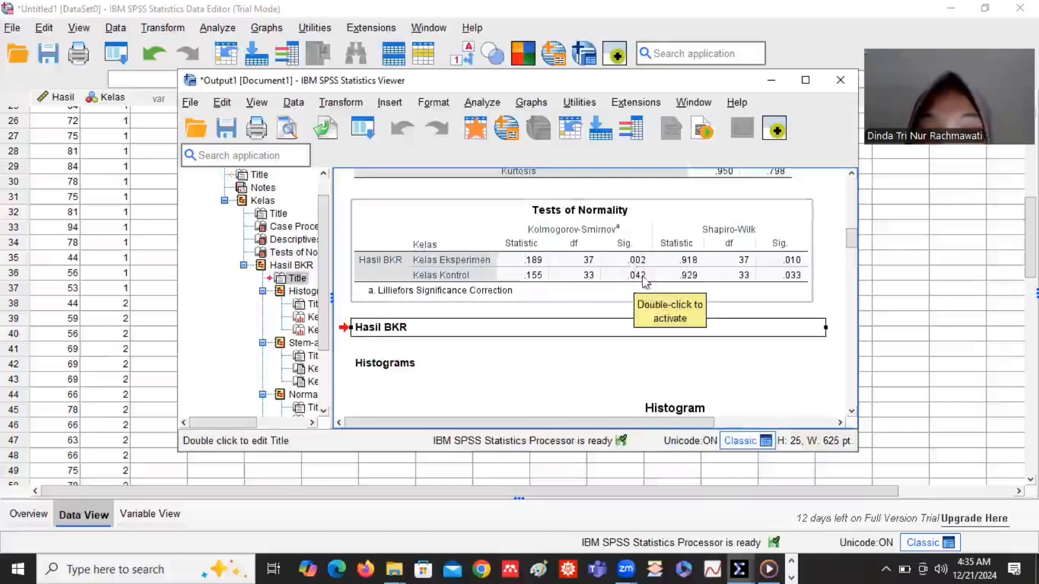
pyautogui.click(771, 83)
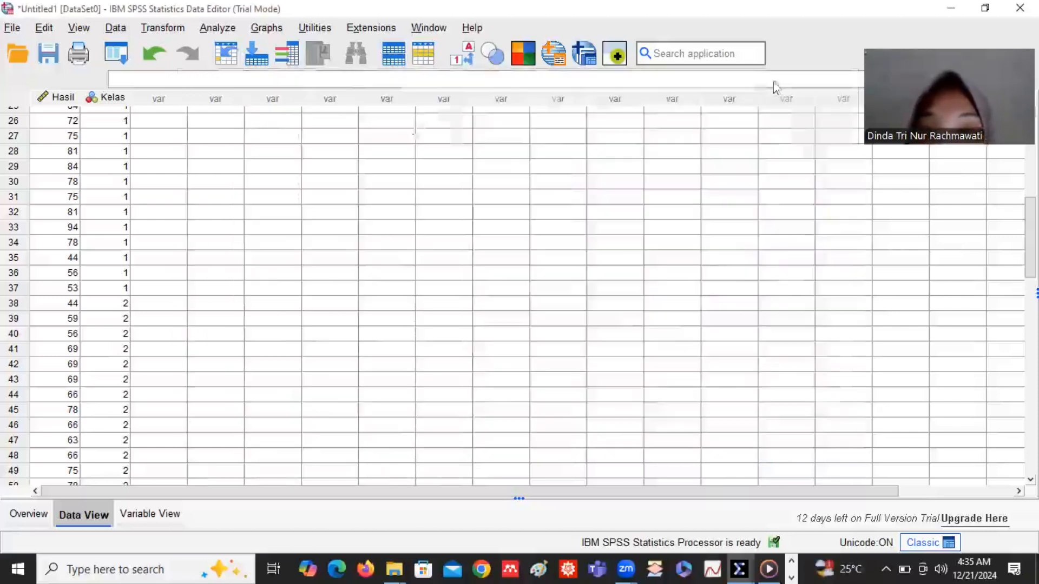
# Reopen Explore and turn off histograms and normality plots, choosing power estimation for the Levene test.
pyautogui.click(223, 28)
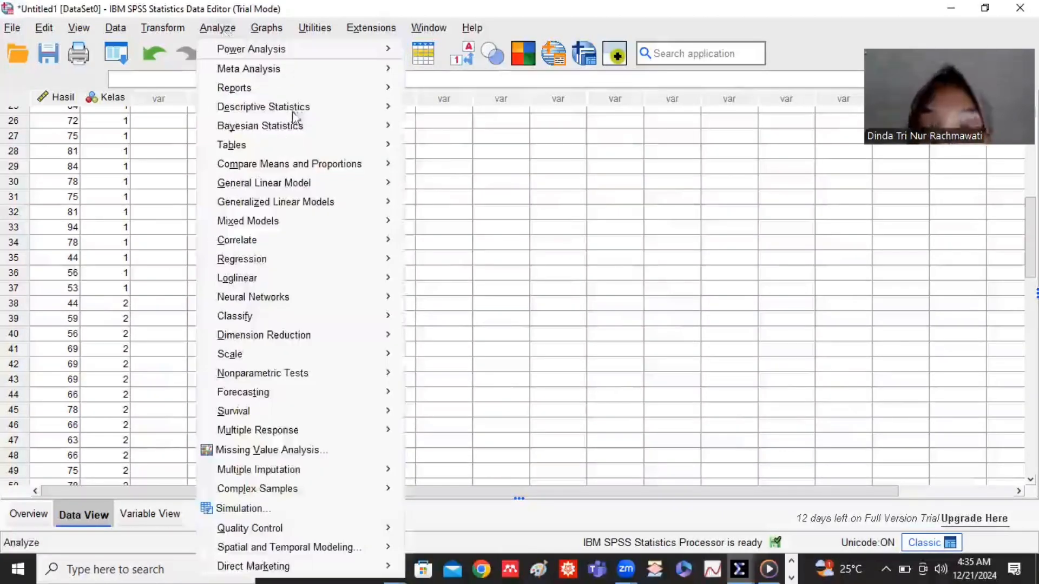
pyautogui.moveTo(368, 107)
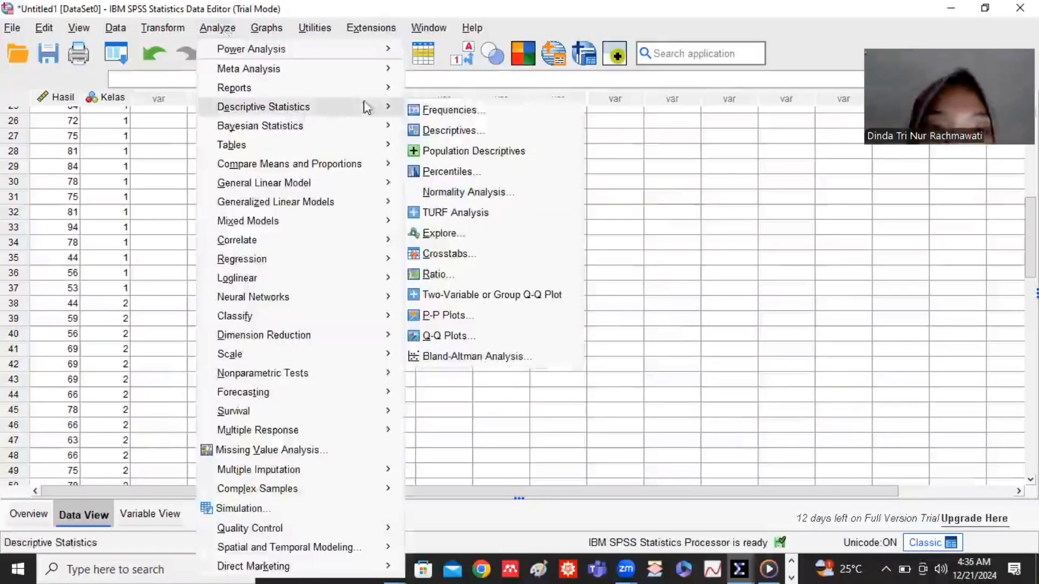
pyautogui.click(441, 233)
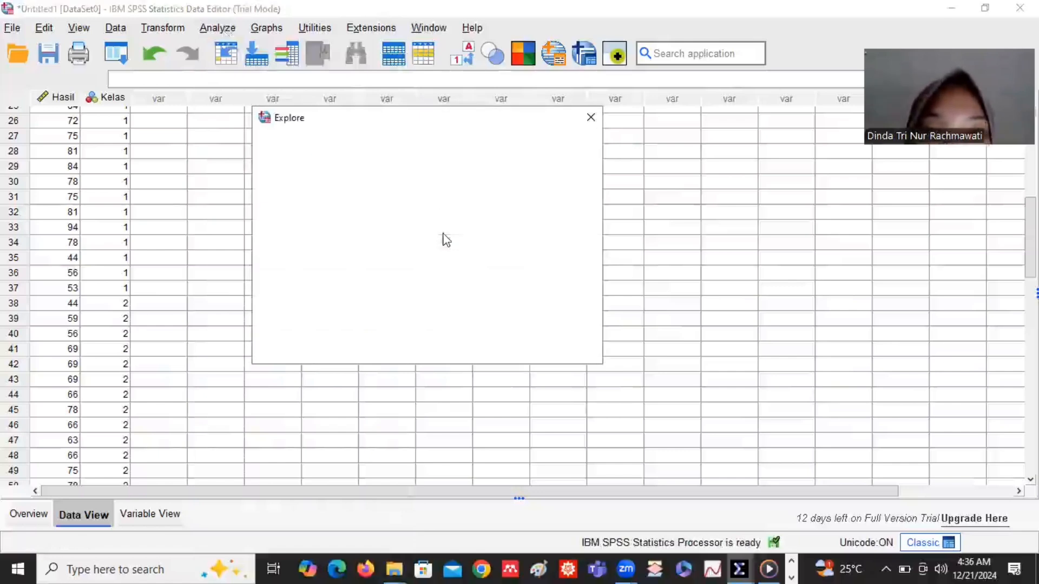
pyautogui.click(552, 172)
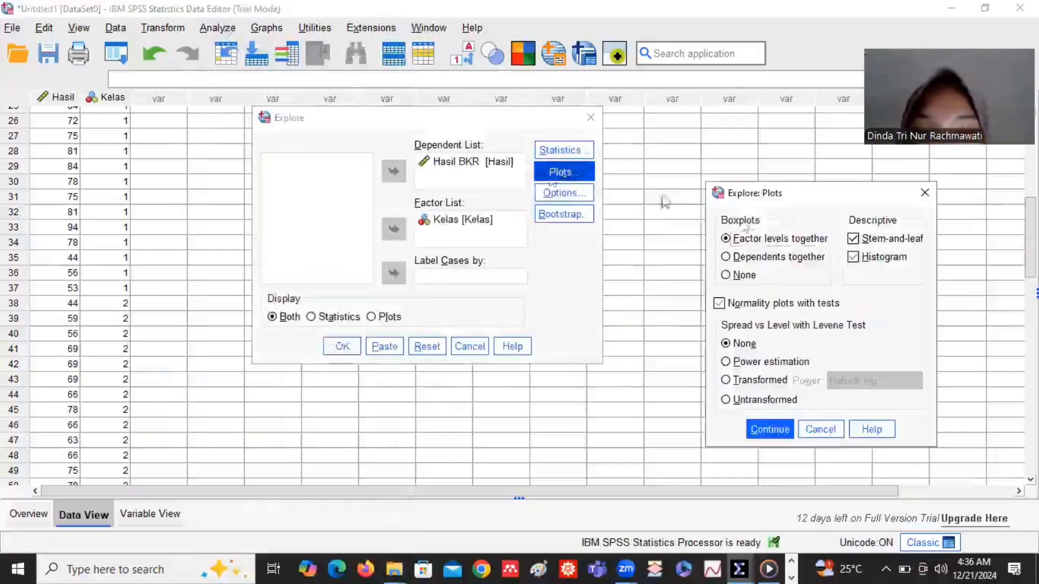
pyautogui.click(719, 304)
pyautogui.click(719, 304)
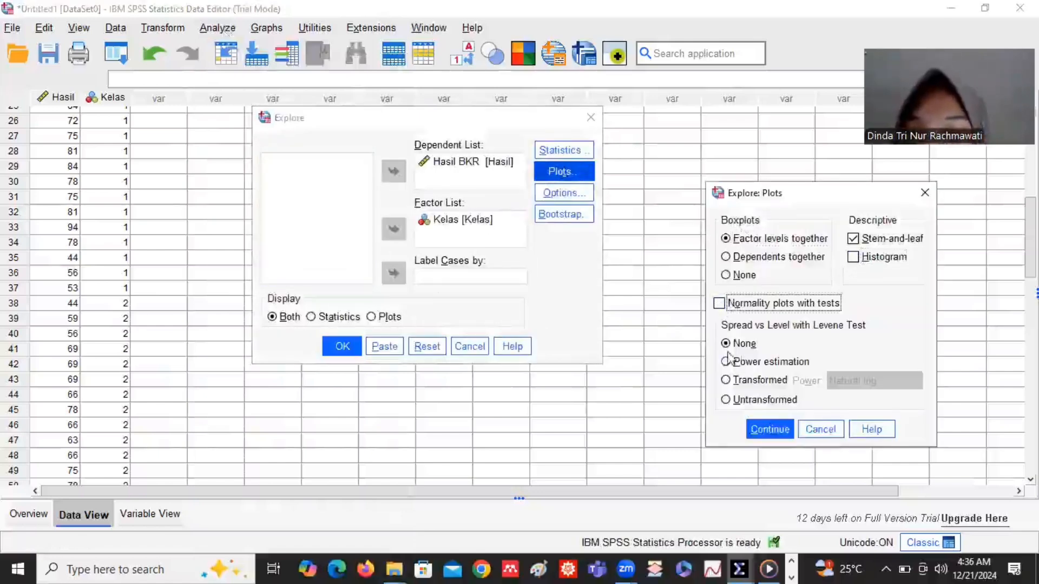
pyautogui.click(726, 362)
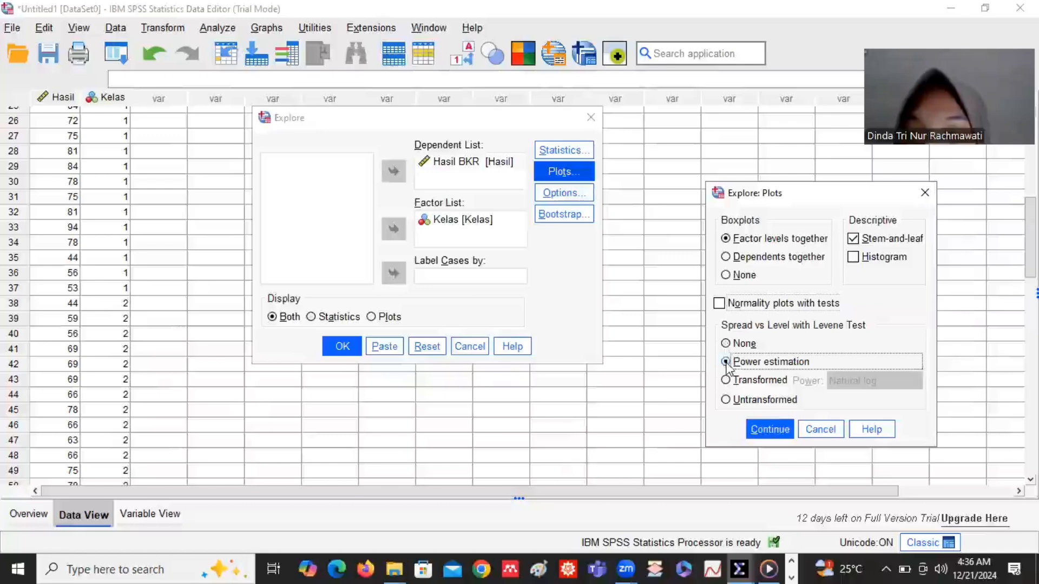
pyautogui.click(769, 429)
# Run the Explore analysis and review the Test of Homogeneity of Variance table in the output.
pyautogui.click(341, 346)
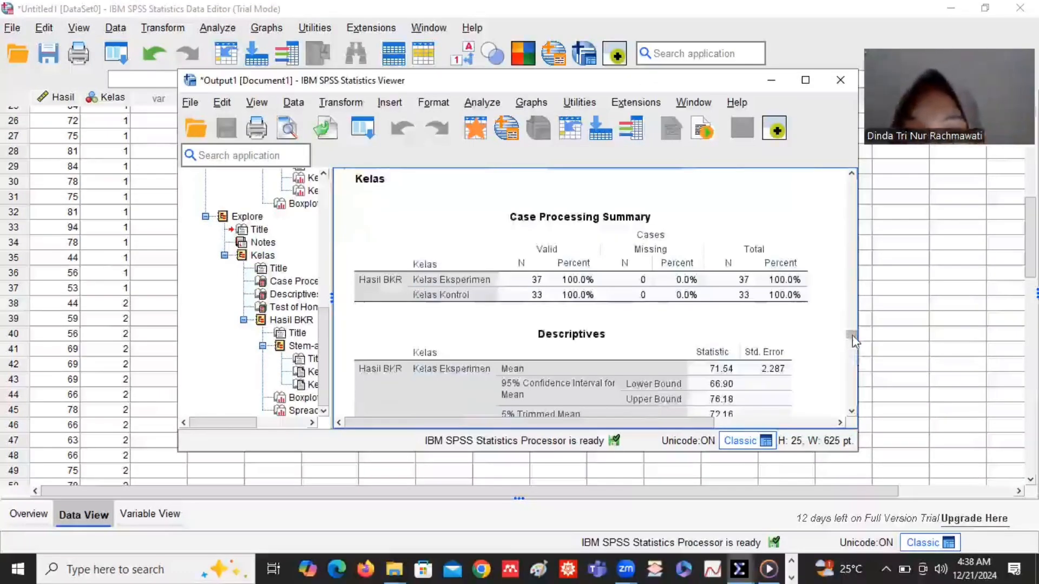
pyautogui.moveTo(851, 335); pyautogui.dragTo(850, 353)
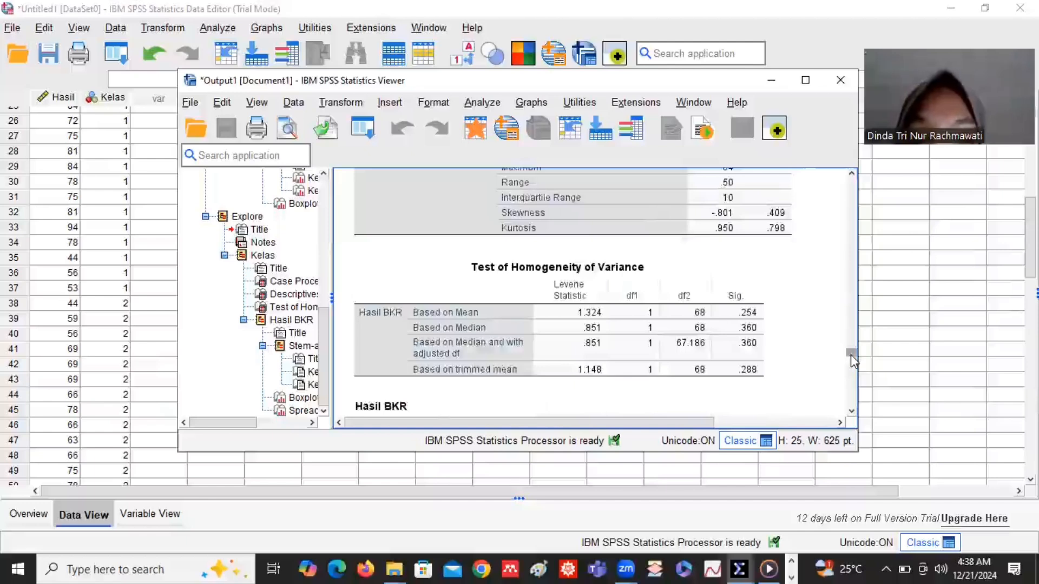
pyautogui.click(566, 275)
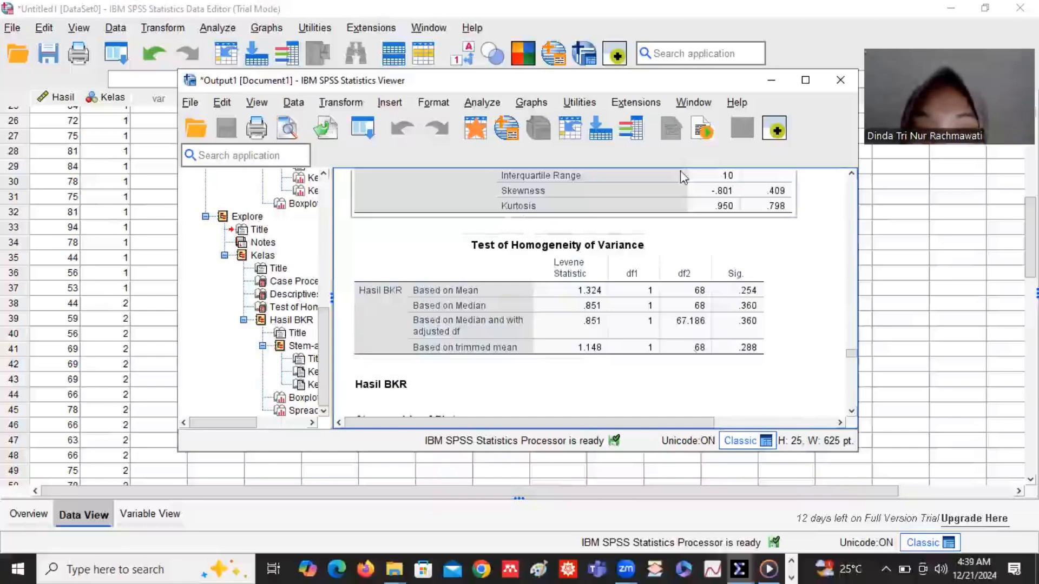
pyautogui.click(774, 83)
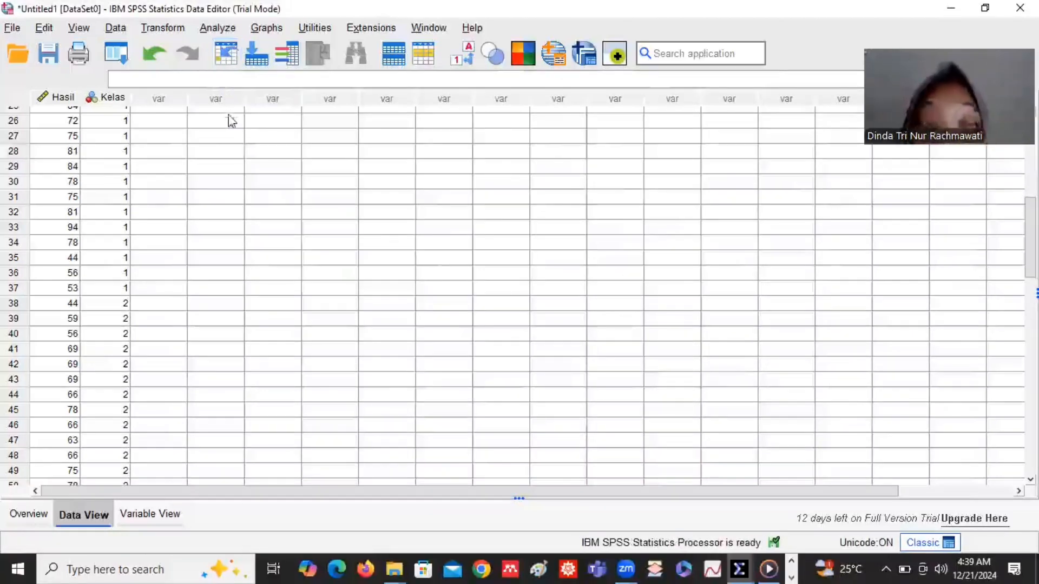
# Set up a legacy nonparametric two-independent-samples test with Hasil BKR as the test variable and Kelas as the grouping variable.
pyautogui.click(219, 30)
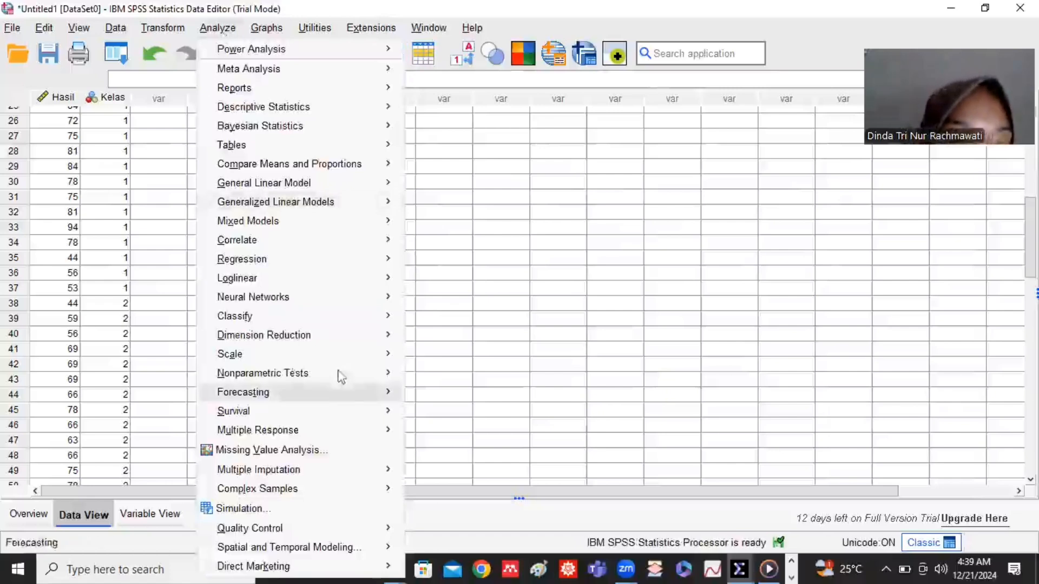
pyautogui.moveTo(341, 373)
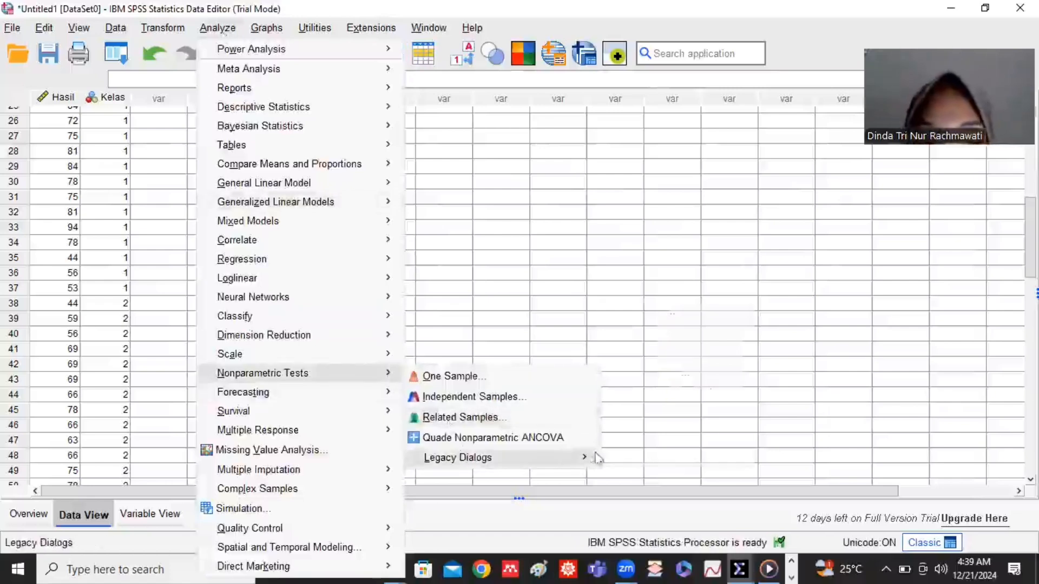
pyautogui.moveTo(598, 457)
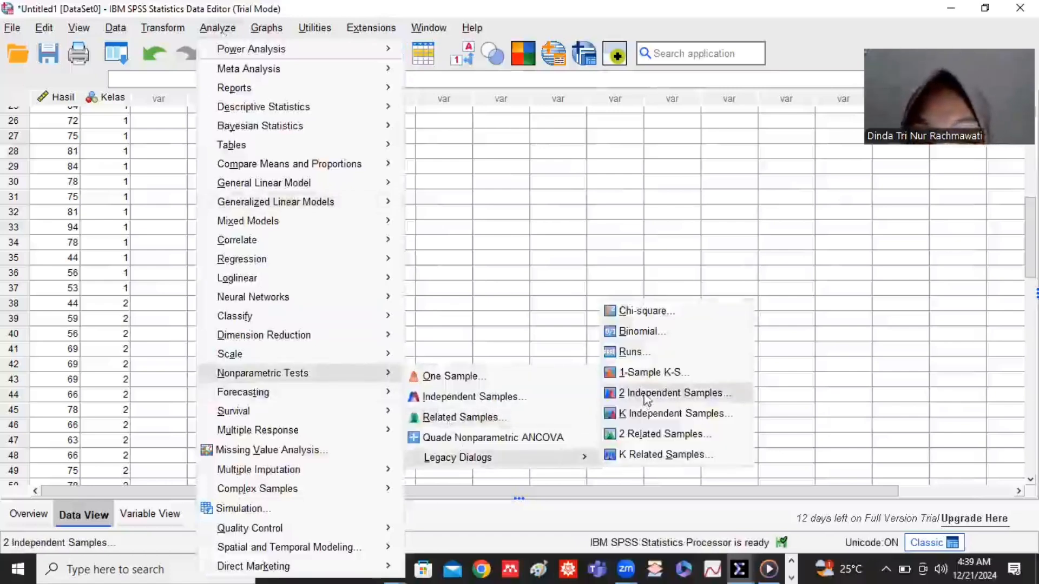
pyautogui.click(645, 397)
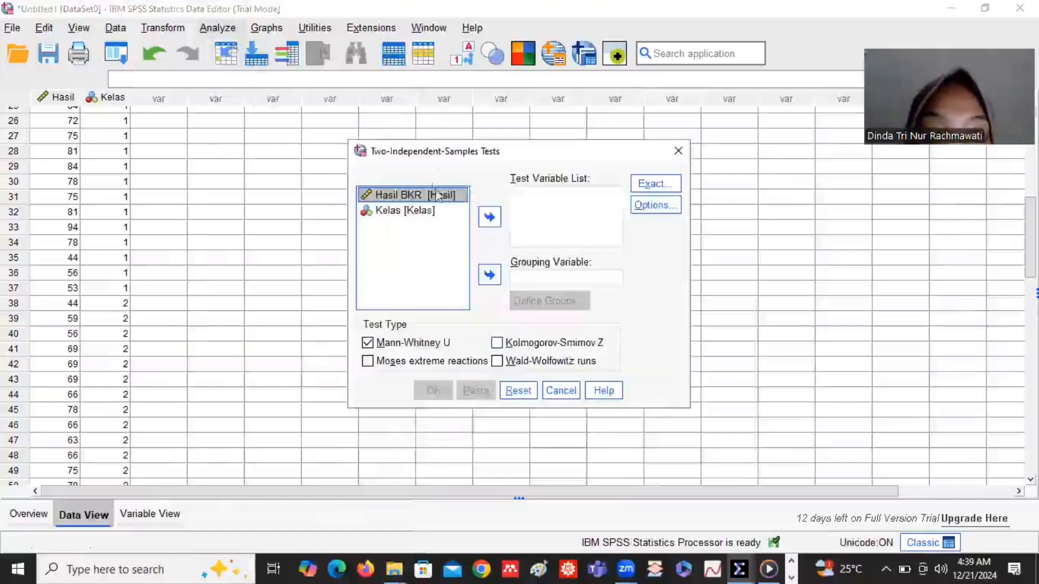
pyautogui.click(486, 218)
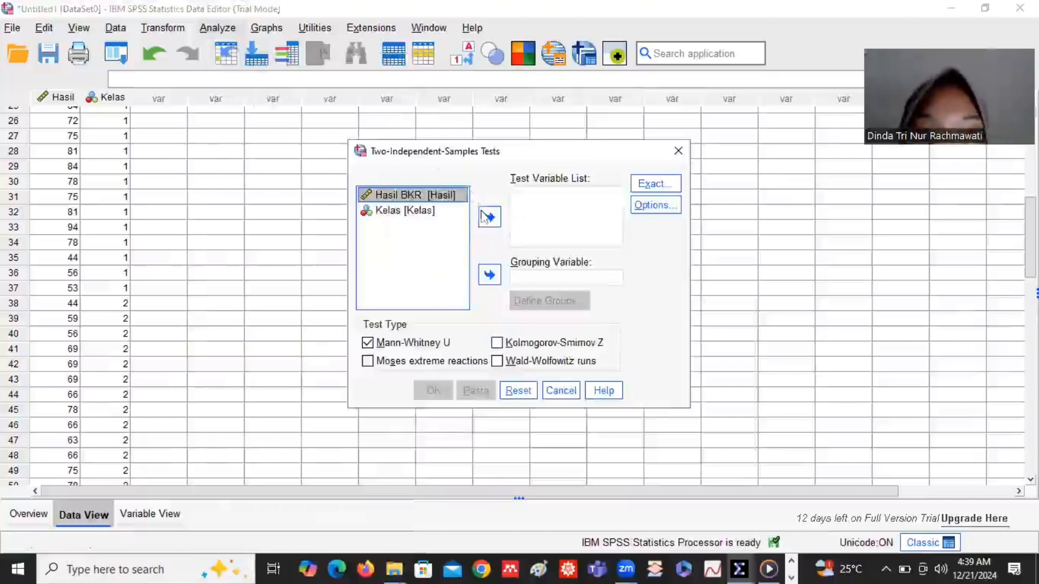
pyautogui.click(485, 217)
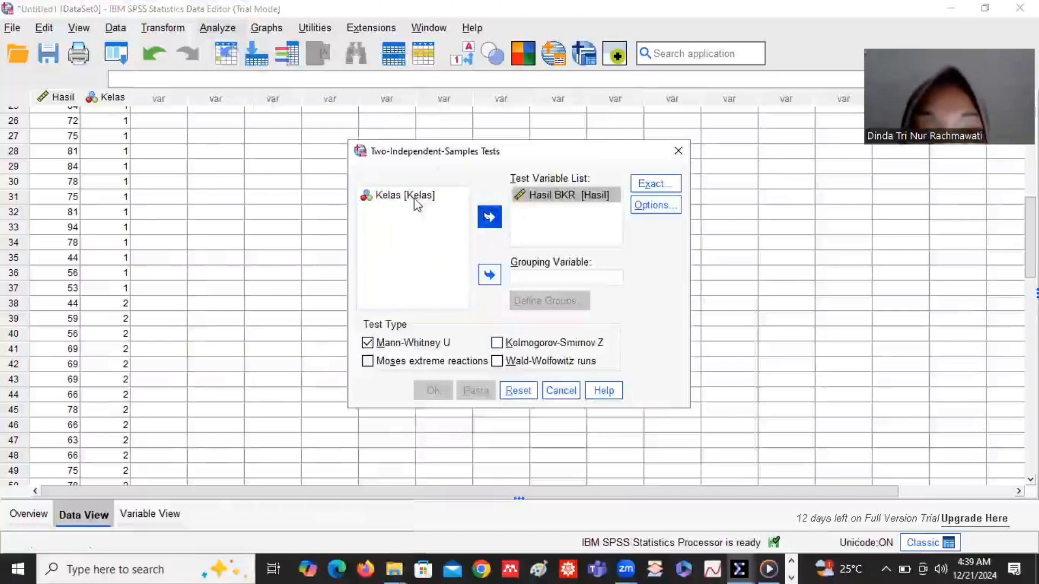
pyautogui.click(490, 275)
# Define the groups of the Kelas grouping variable as 1 for Group 1 and 2 for Group 2.
pyautogui.click(572, 307)
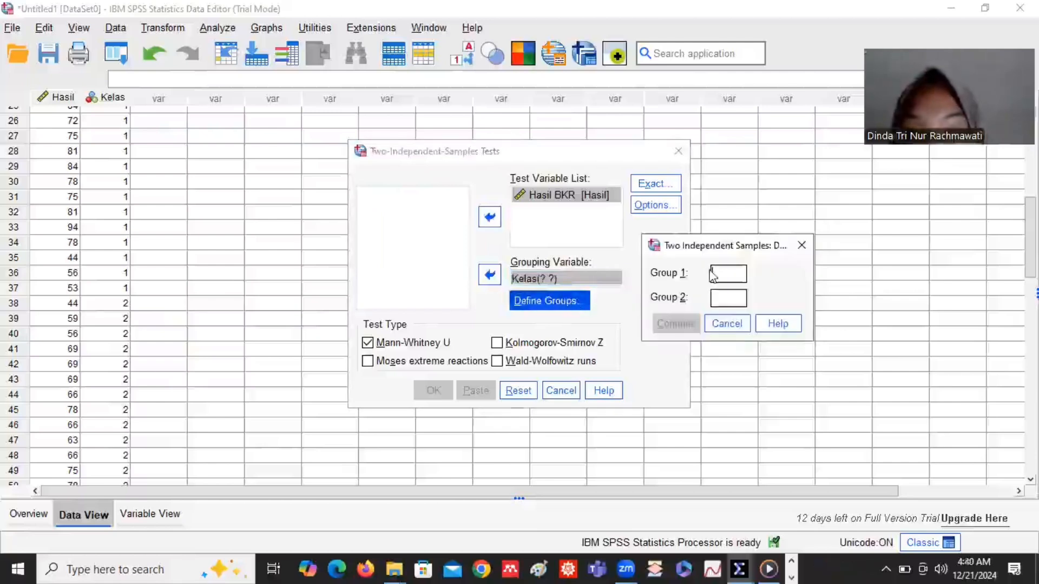
pyautogui.click(712, 275)
pyautogui.write('1')
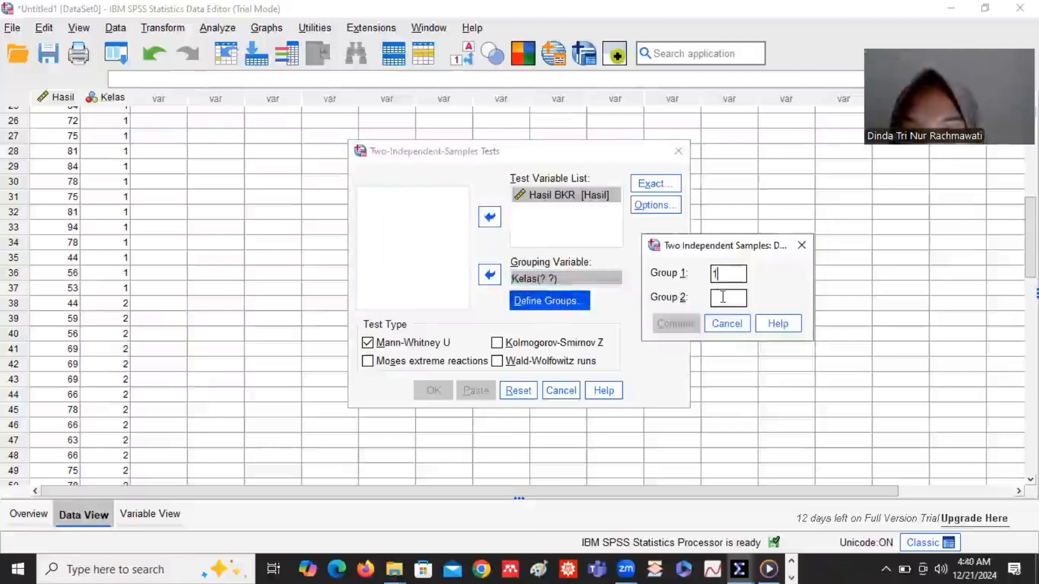
pyautogui.click(723, 299)
pyautogui.write('2')
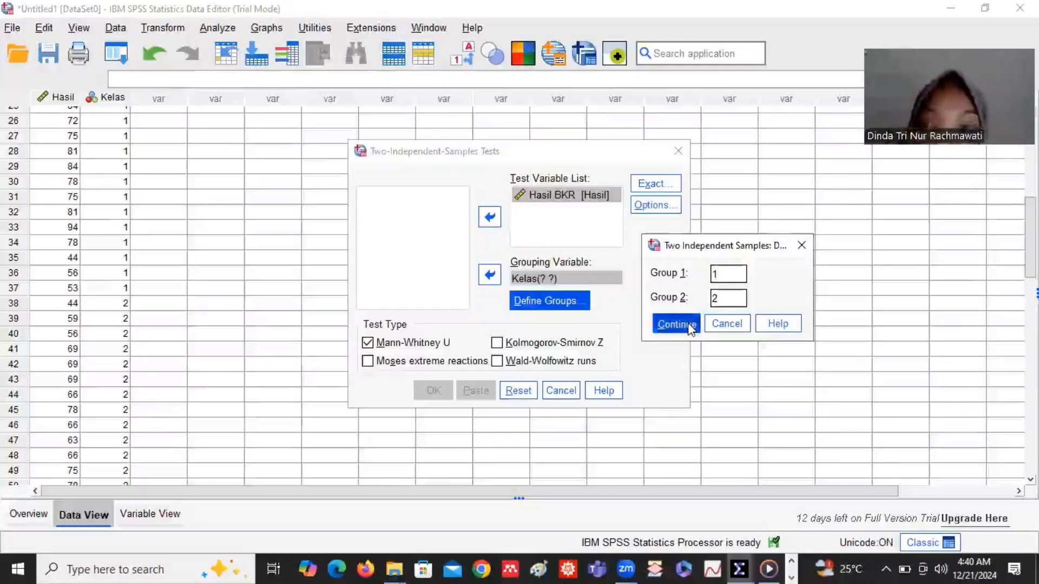
pyautogui.click(676, 323)
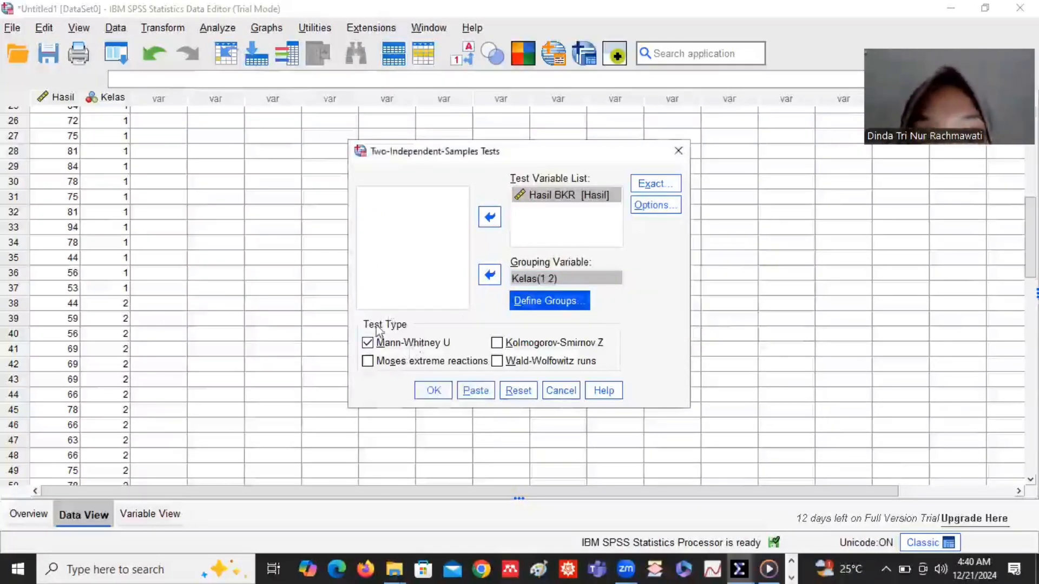
# Run the Mann-Whitney U test and review the Ranks and Test Statistics tables in the output.
pyautogui.click(443, 394)
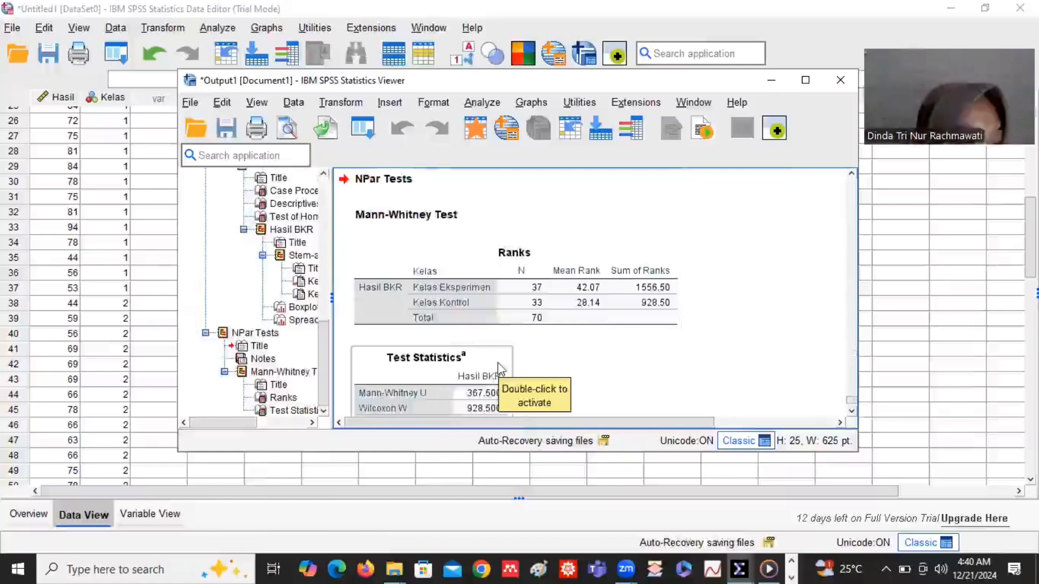
pyautogui.scroll(-3, 524, 346)
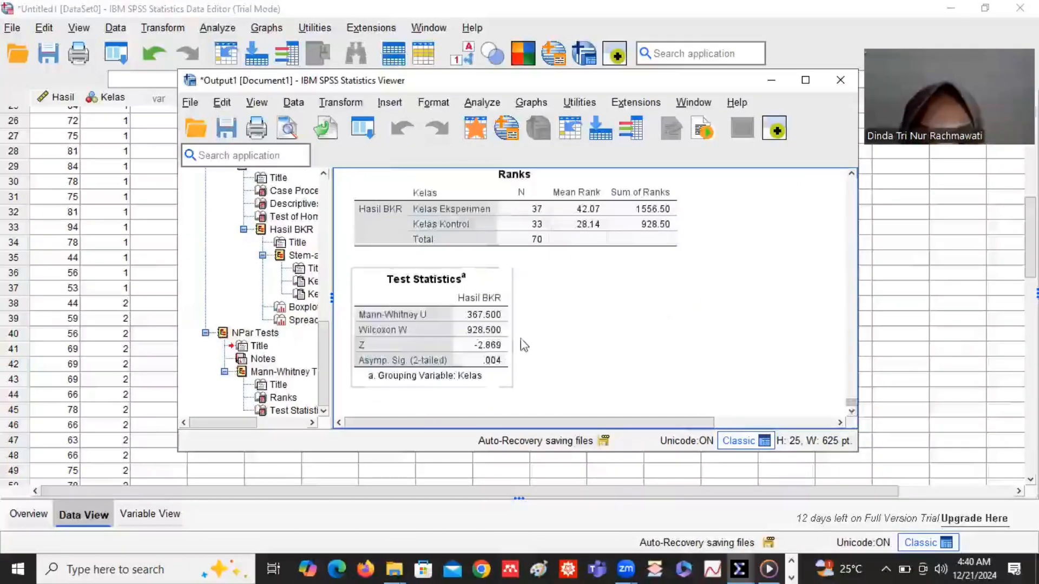